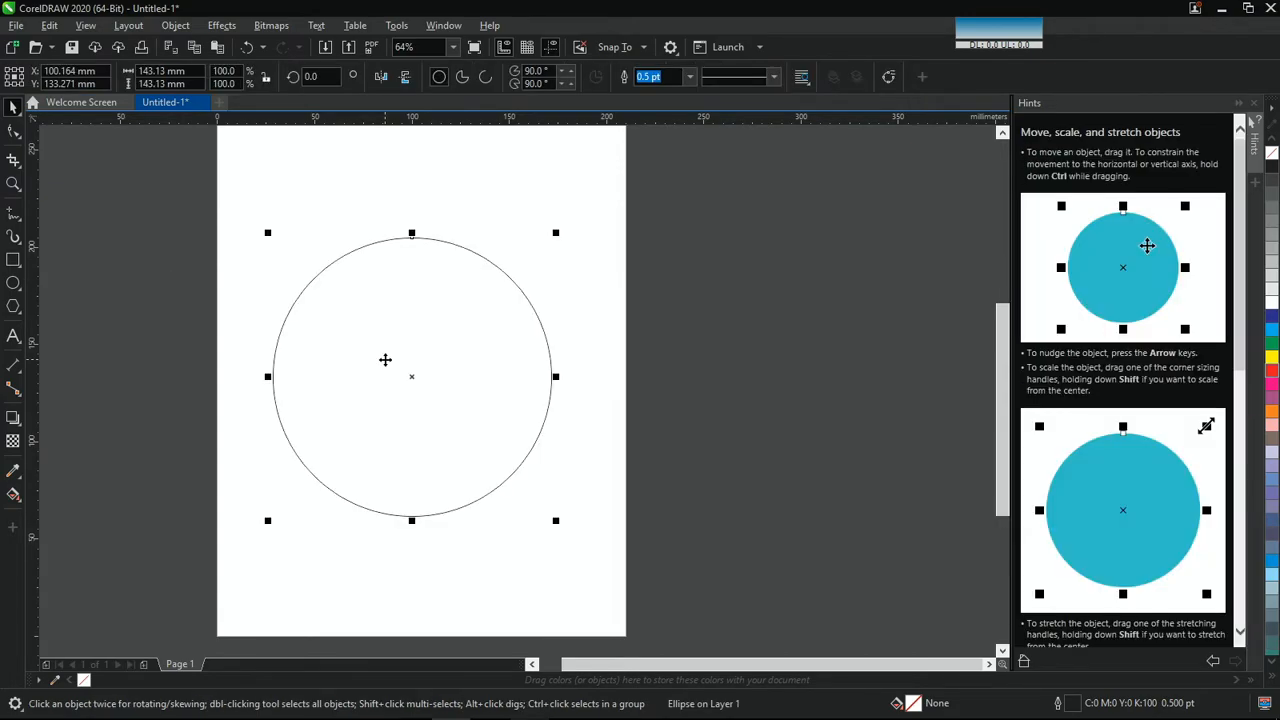
Step: Deselect the circle and examine the related tools grouped with the Pick and Shape tools
click(133, 187)
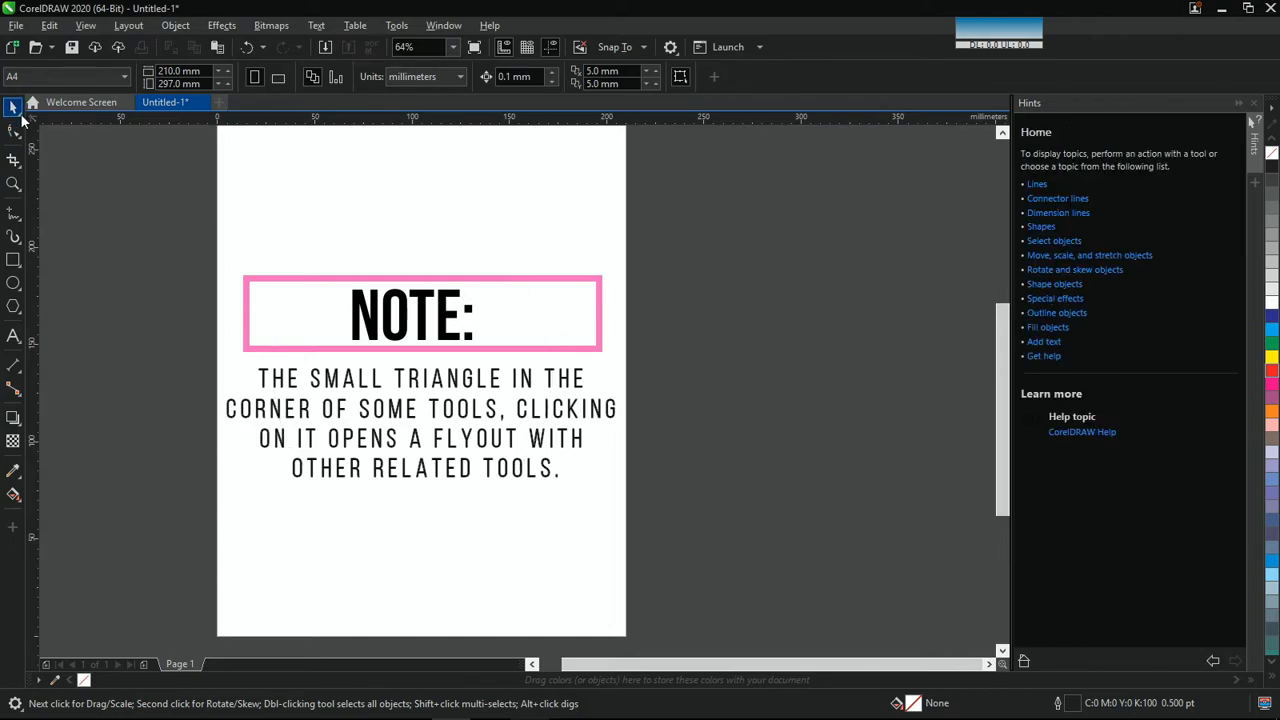
click(22, 117)
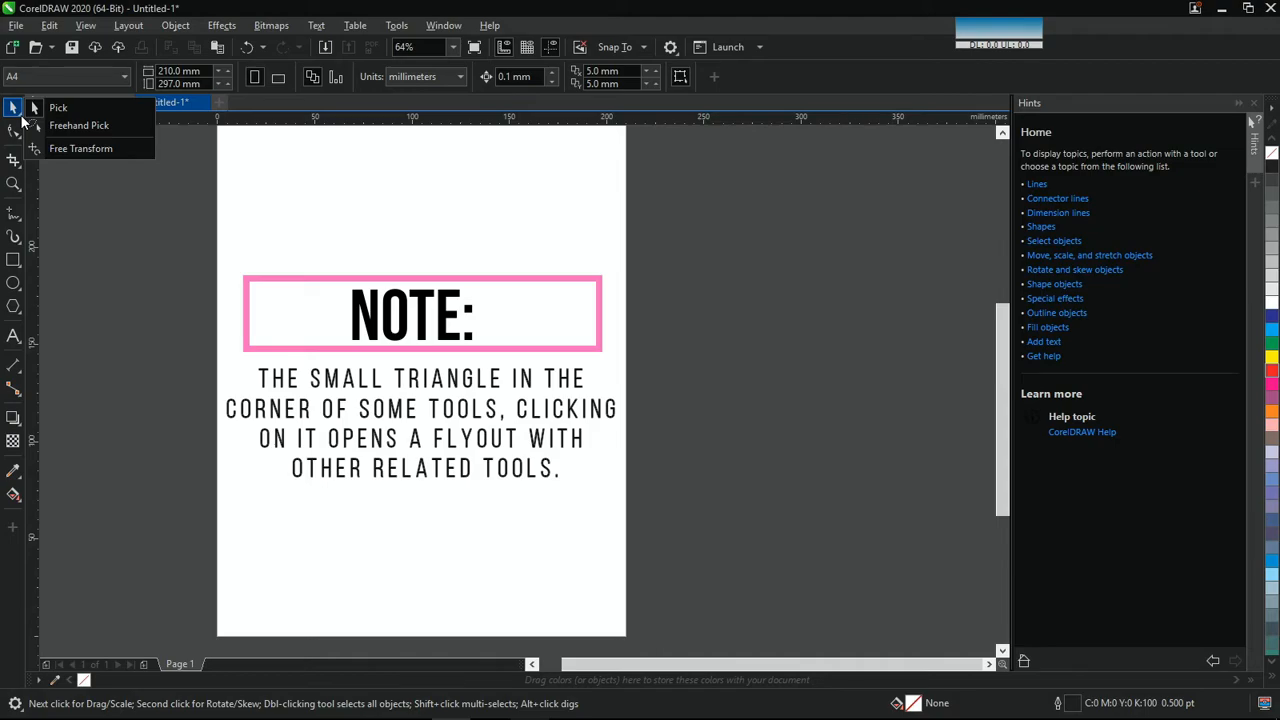
click(22, 128)
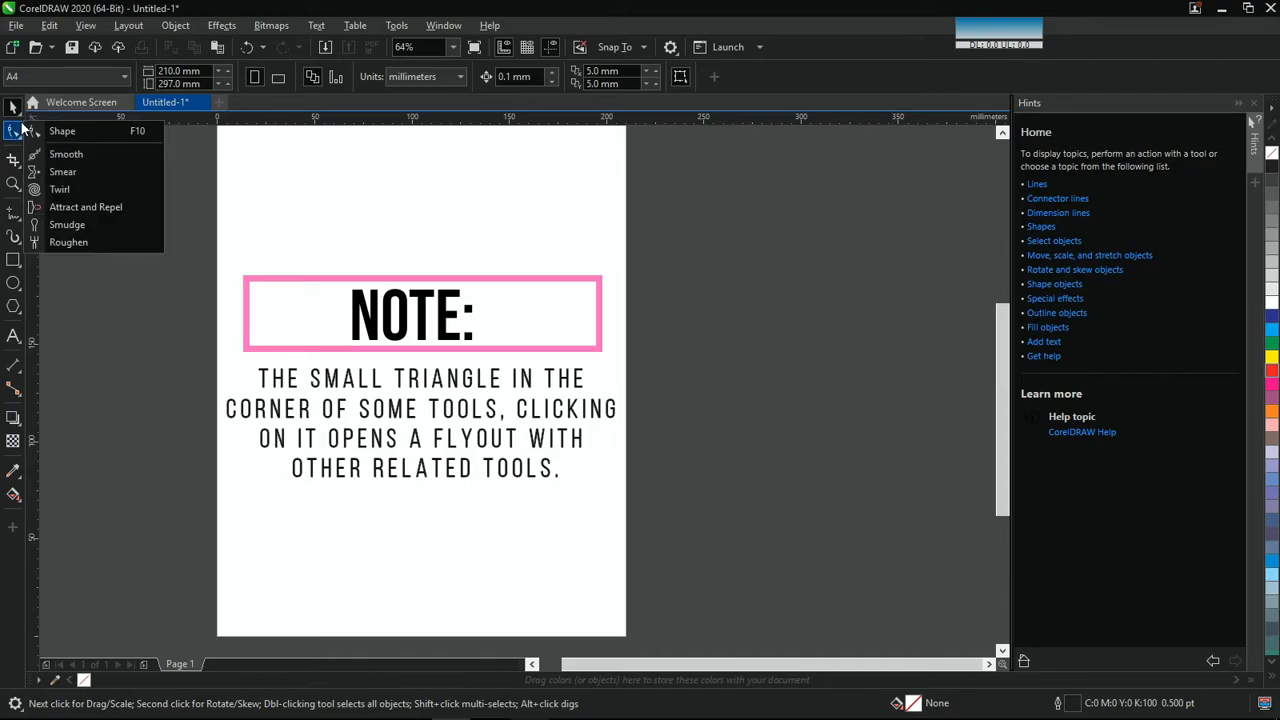
click(22, 115)
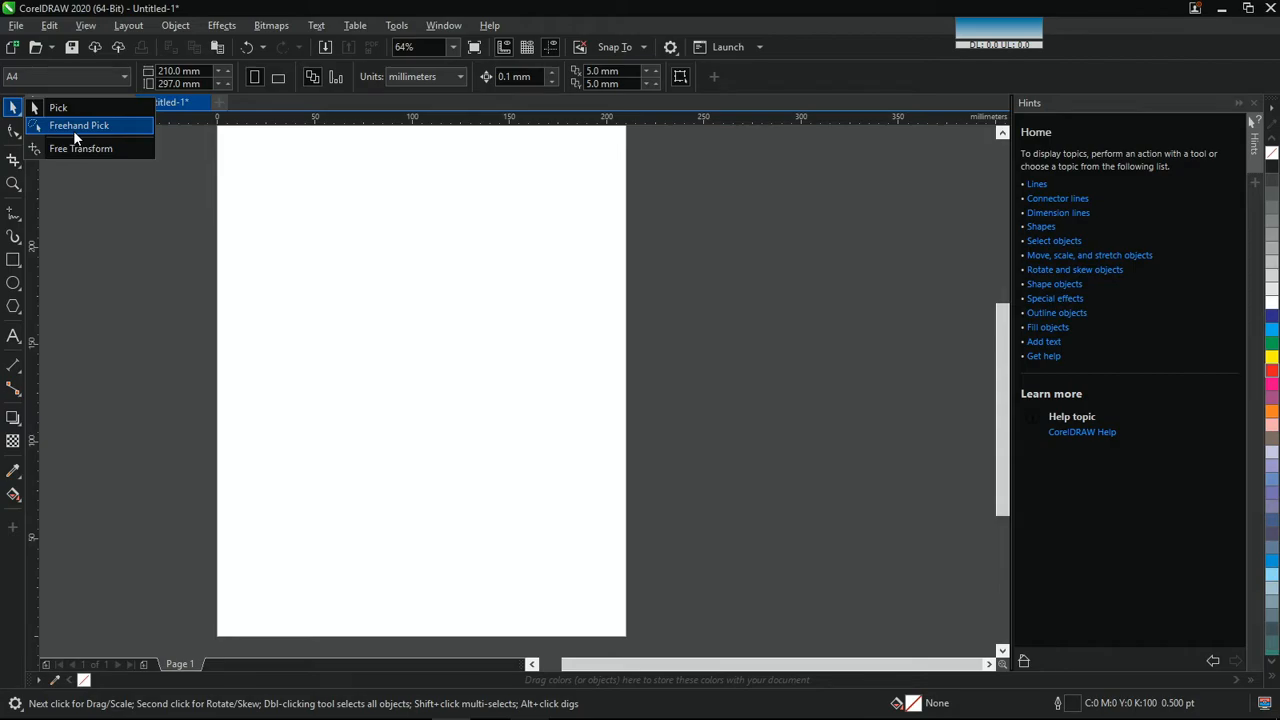
Step: Pull the rectangle's upper edge outward with the Smudge tool, using a 1.0 mm nib
key(F10)
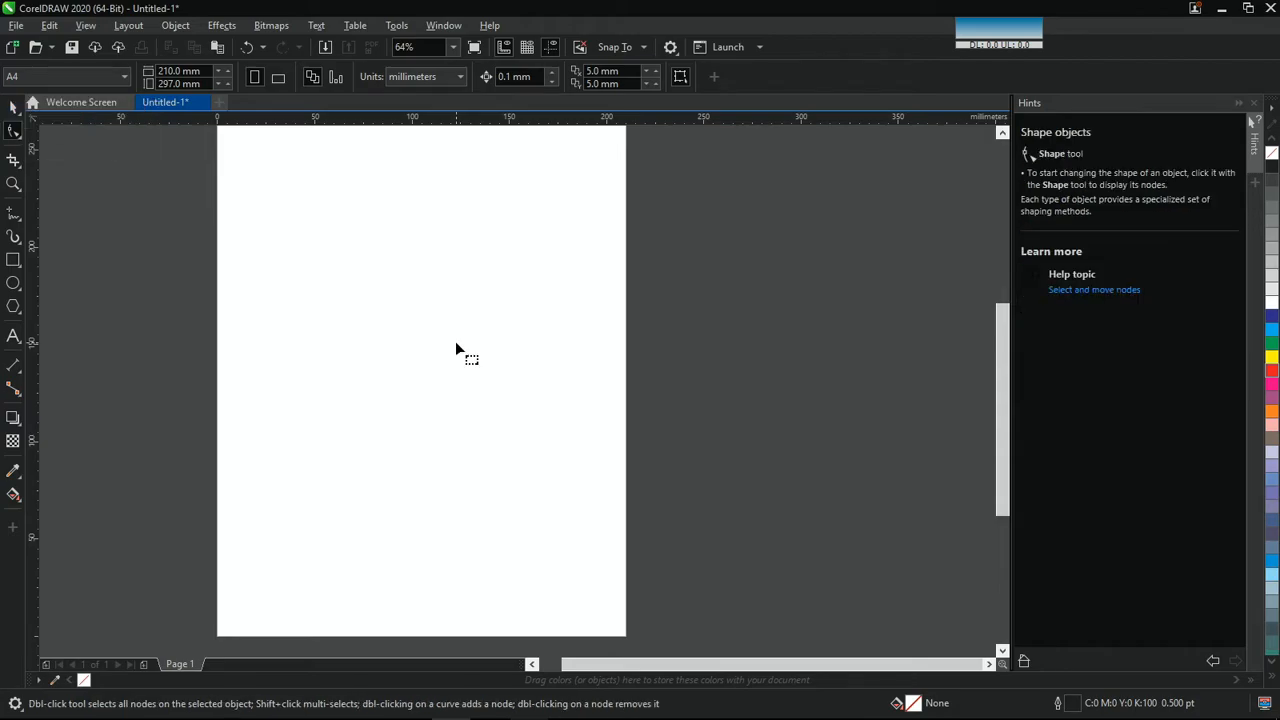
click(17, 136)
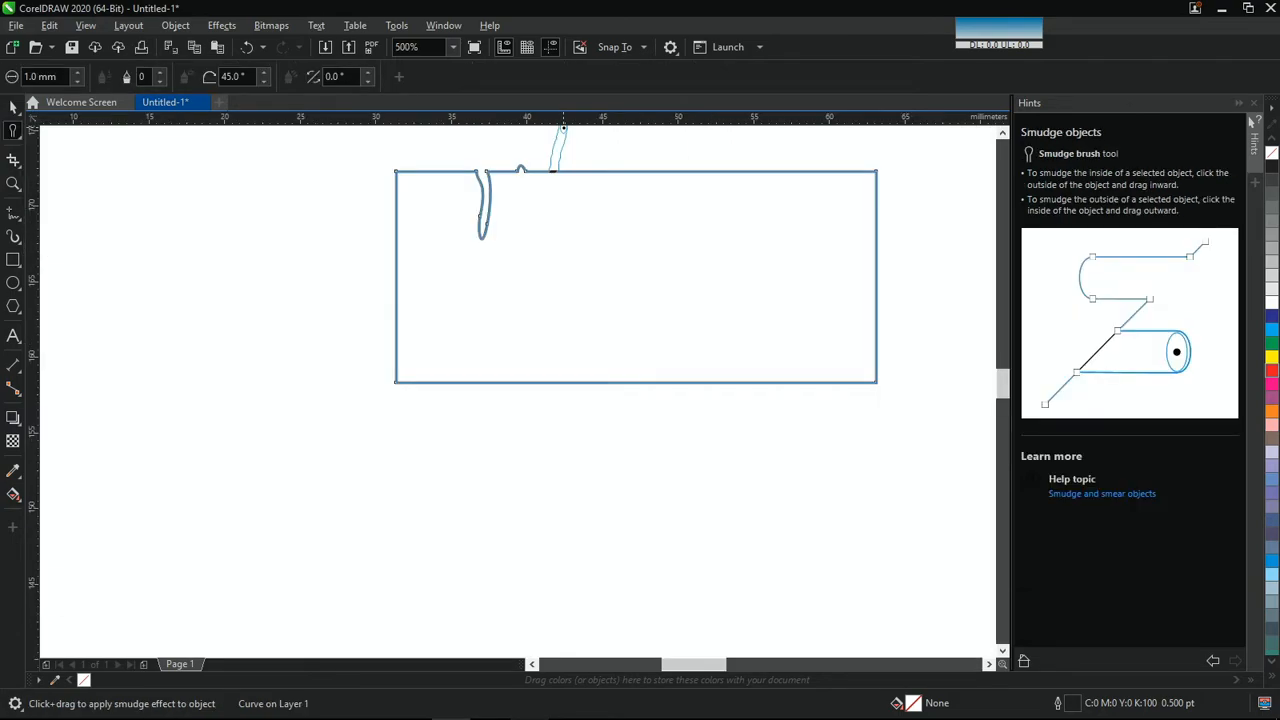
drag(563, 130, 562, 128)
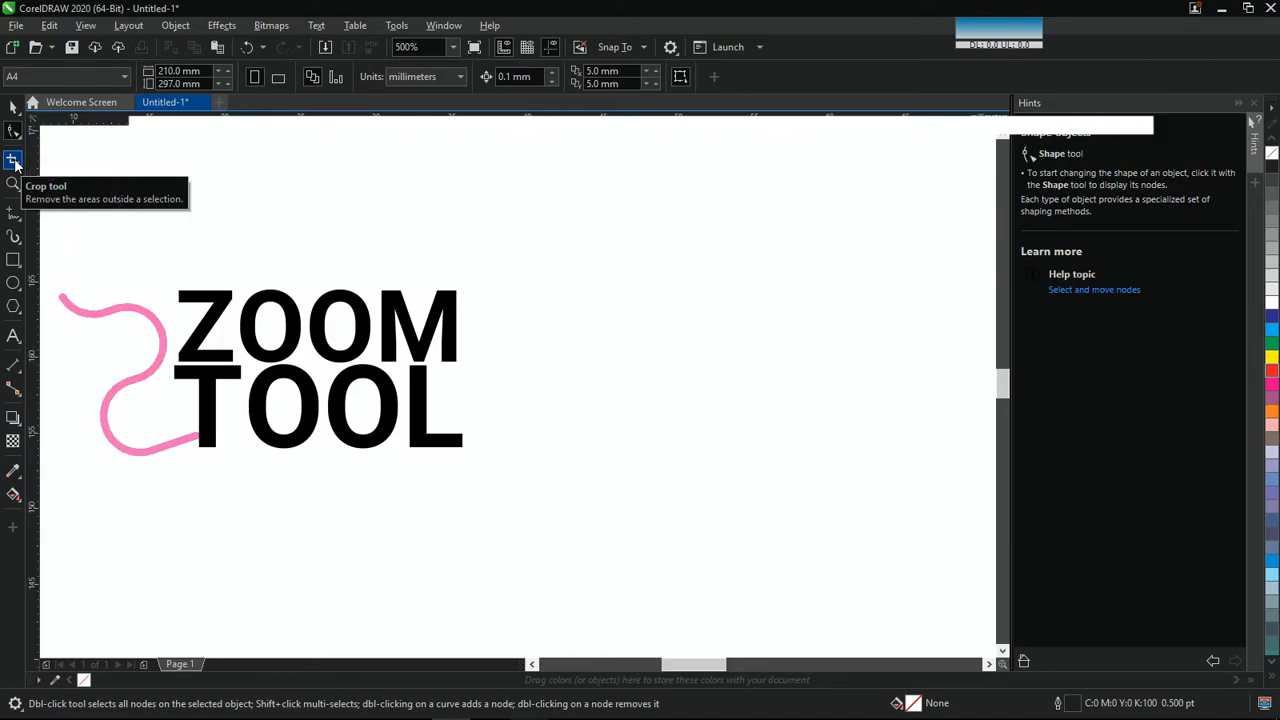
Step: Magnify the drawing to 500% with the Zoom tool
click(13, 183)
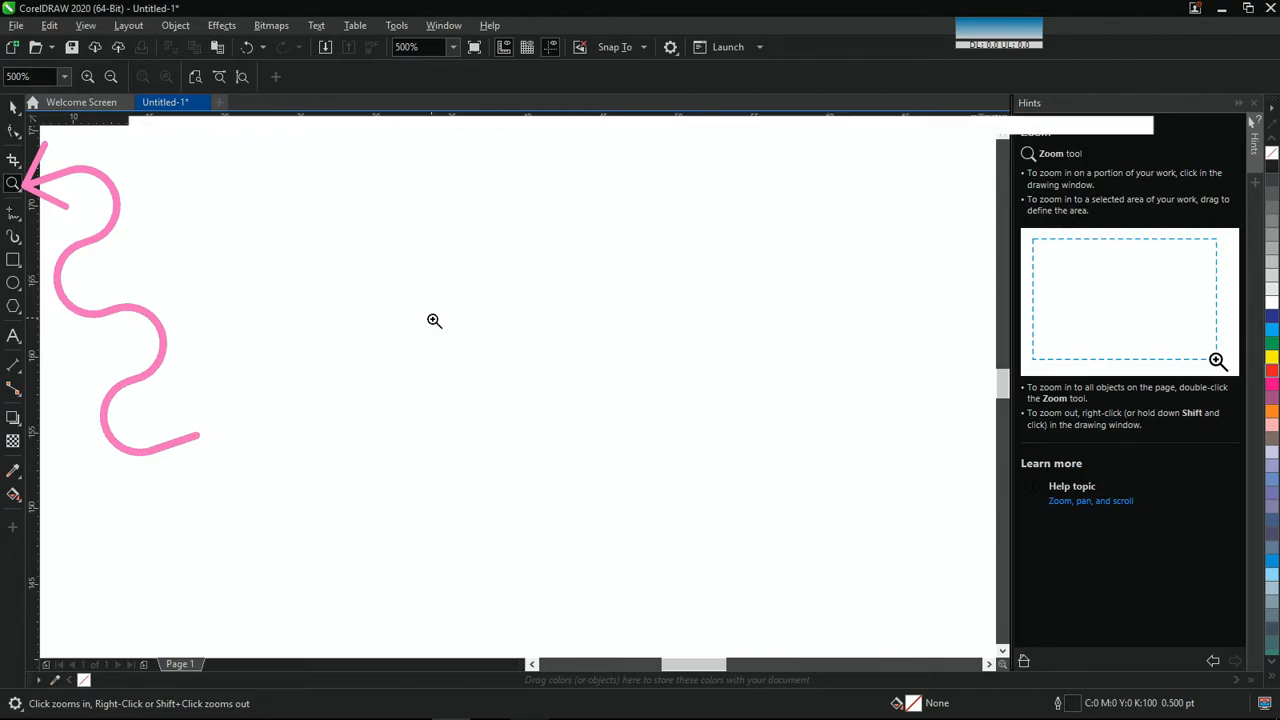
click(336, 589)
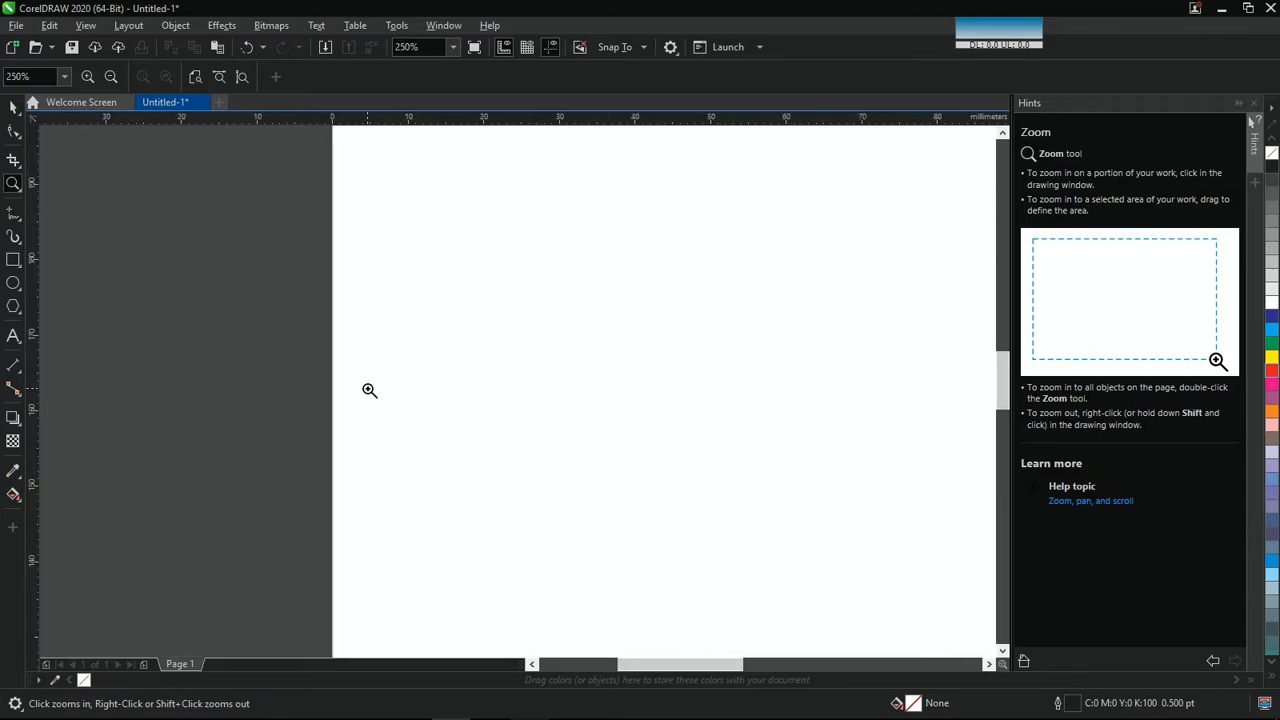
click(370, 391)
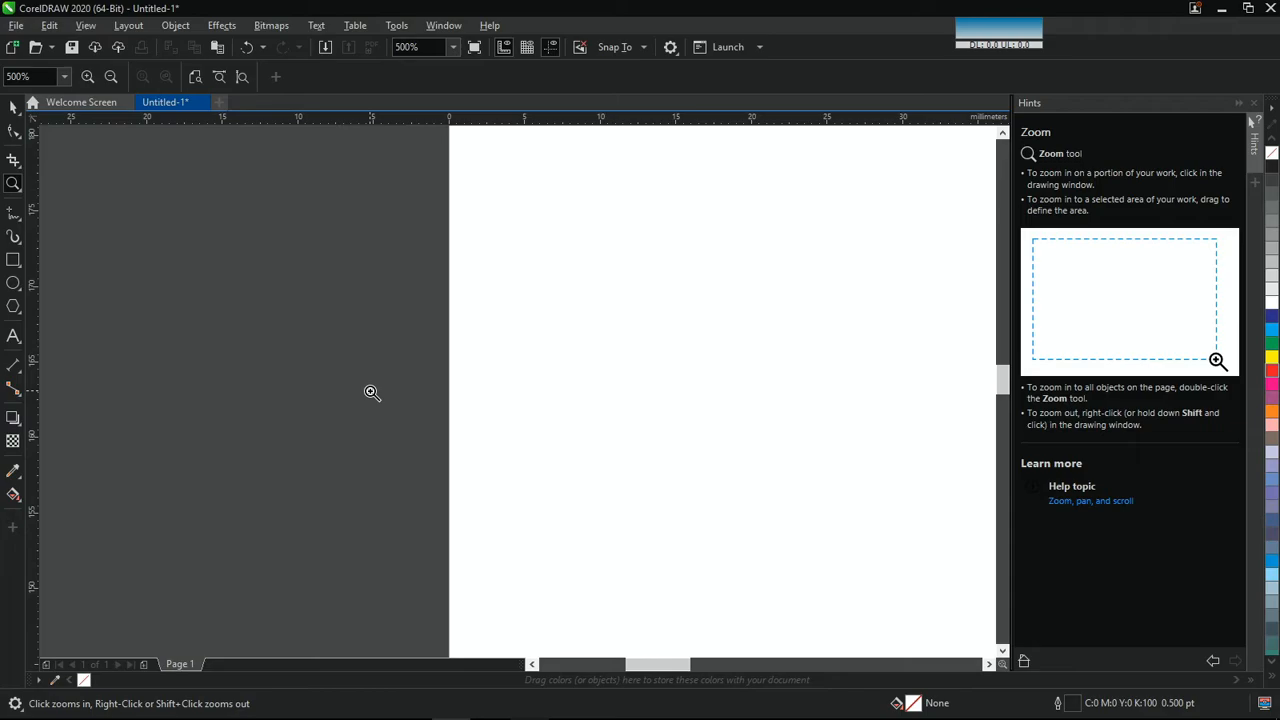
Step: Draw a wavy stroke near the page's upper-left area with the Artistic Media tool in Expression mode, 10.0 mm wide
click(20, 218)
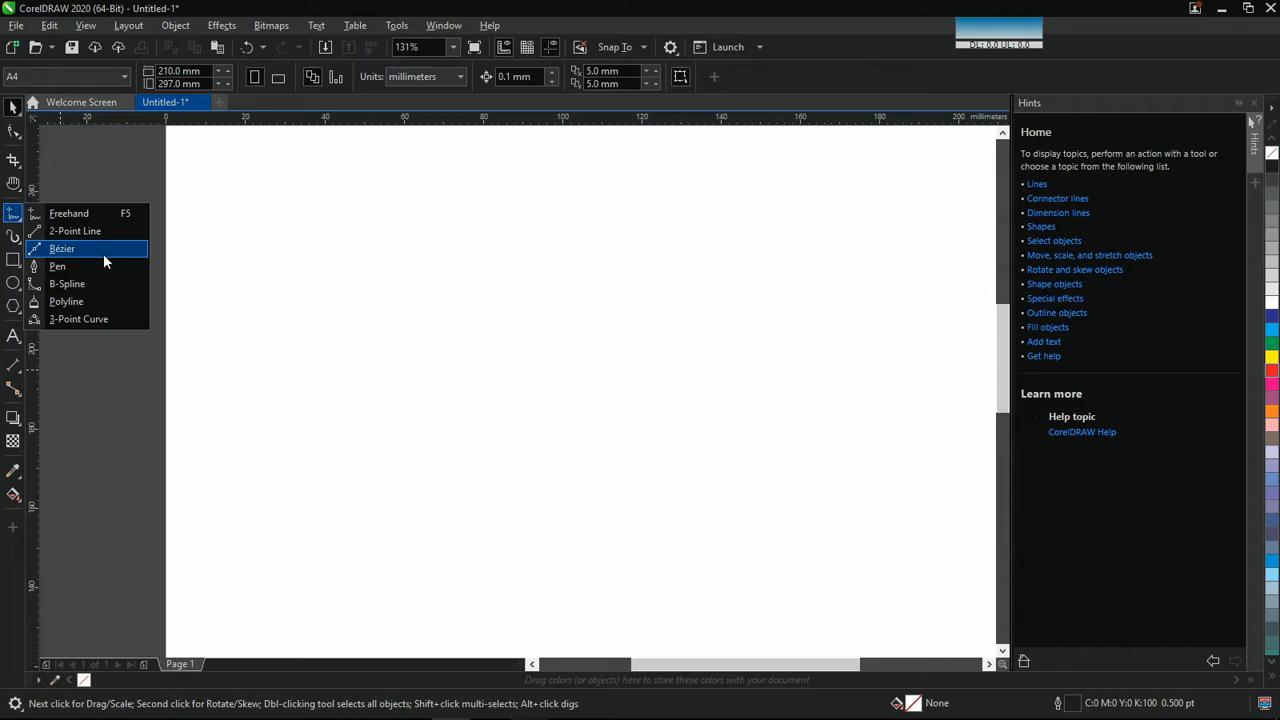
mouse_move(6, 246)
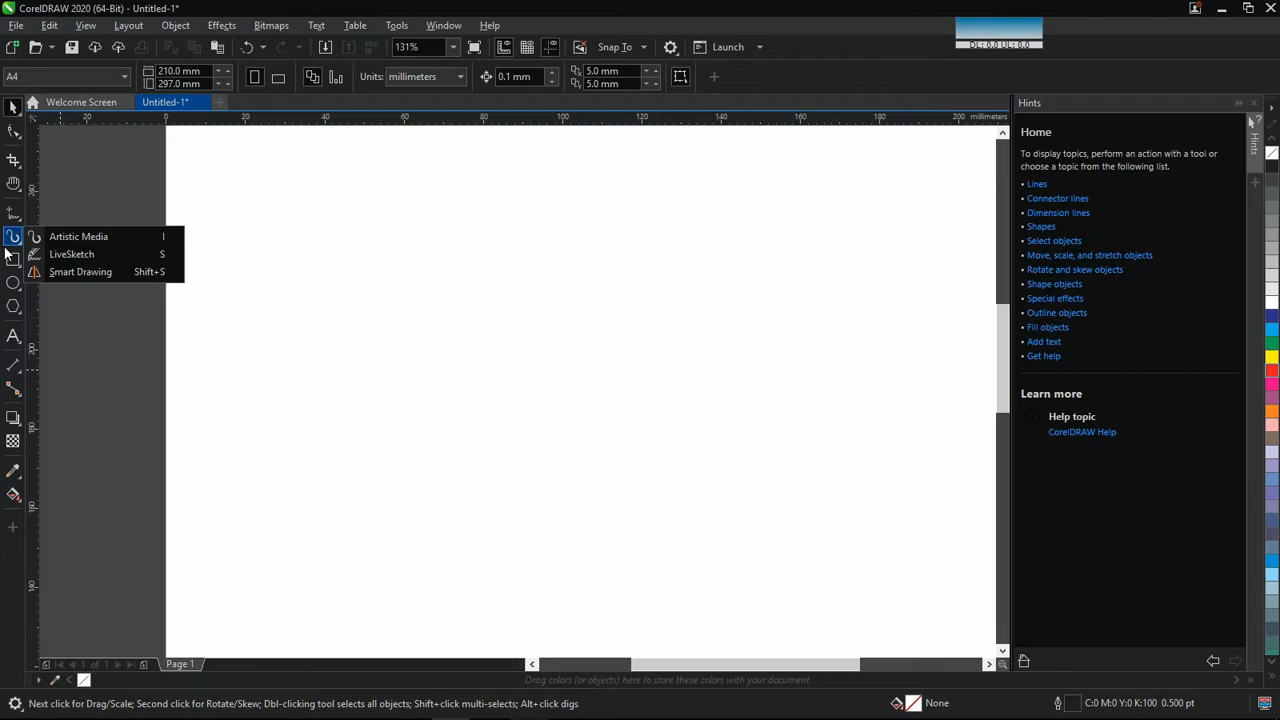
click(14, 238)
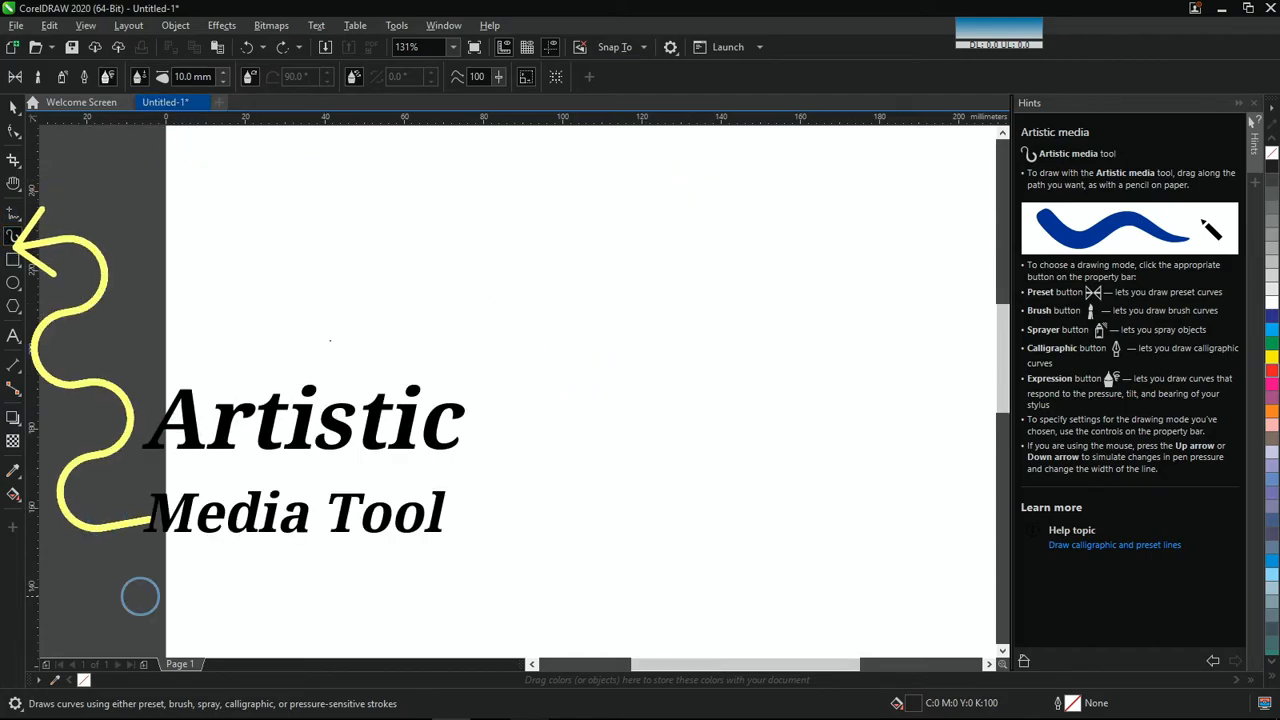
mouse_move(189, 348)
mouse_down()
mouse_move(243, 302)
mouse_move(380, 256)
mouse_up()
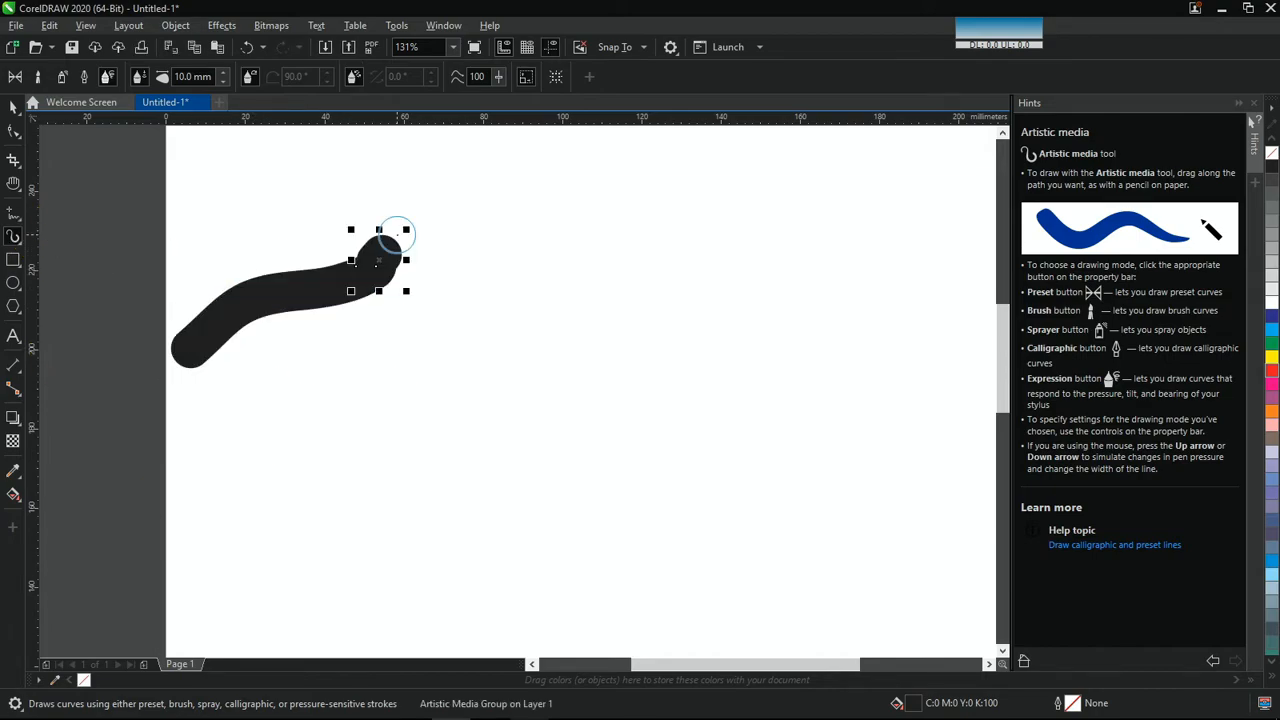
Step: Draw two curved strokes below the first one in Preset mode, using the first tapered preset at 10.0 mm width
click(15, 77)
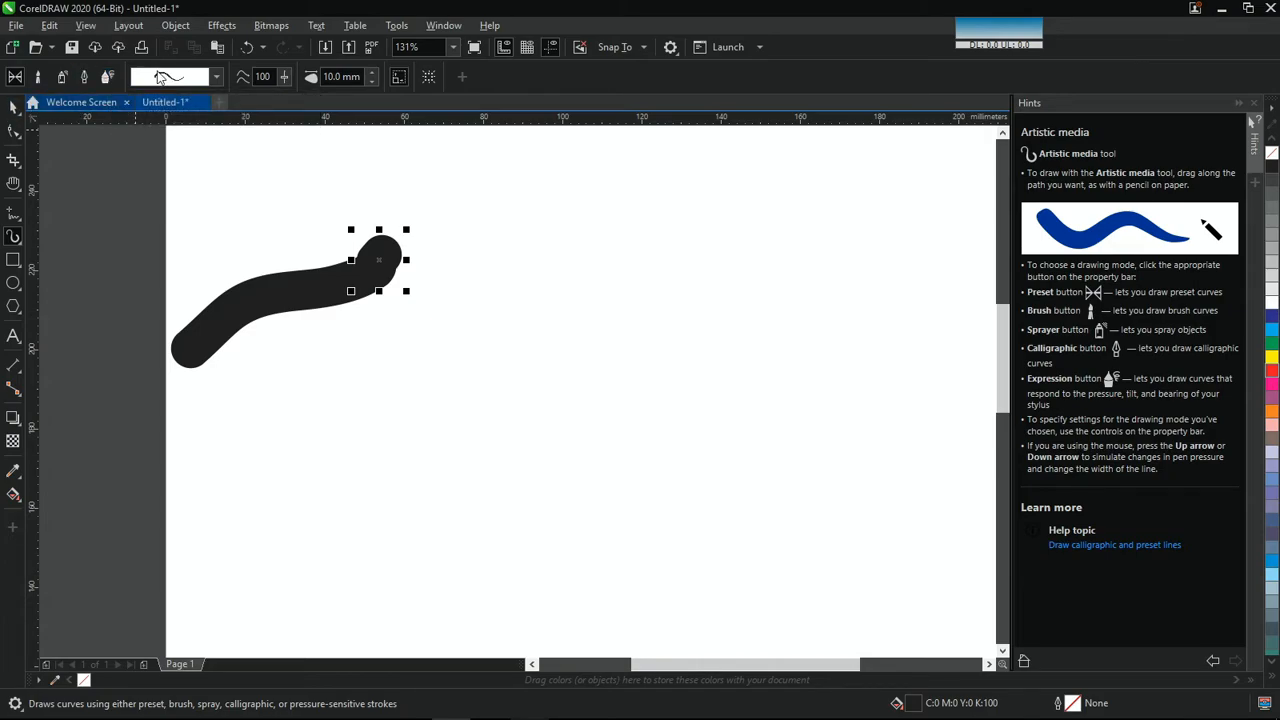
click(214, 80)
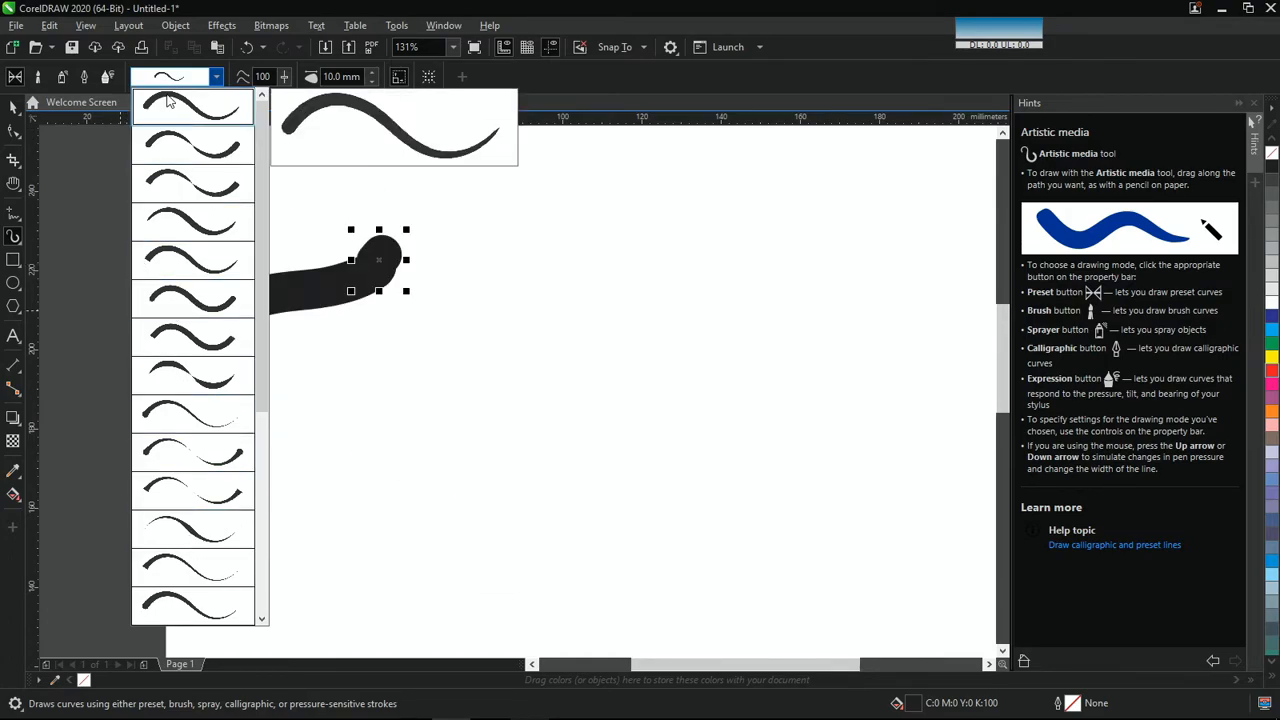
click(165, 107)
mouse_move(292, 480)
mouse_down()
mouse_move(309, 455)
mouse_move(440, 409)
mouse_move(470, 373)
mouse_up()
mouse_move(713, 322)
mouse_down()
mouse_move(638, 395)
mouse_move(571, 434)
mouse_move(578, 513)
mouse_move(516, 595)
mouse_up()
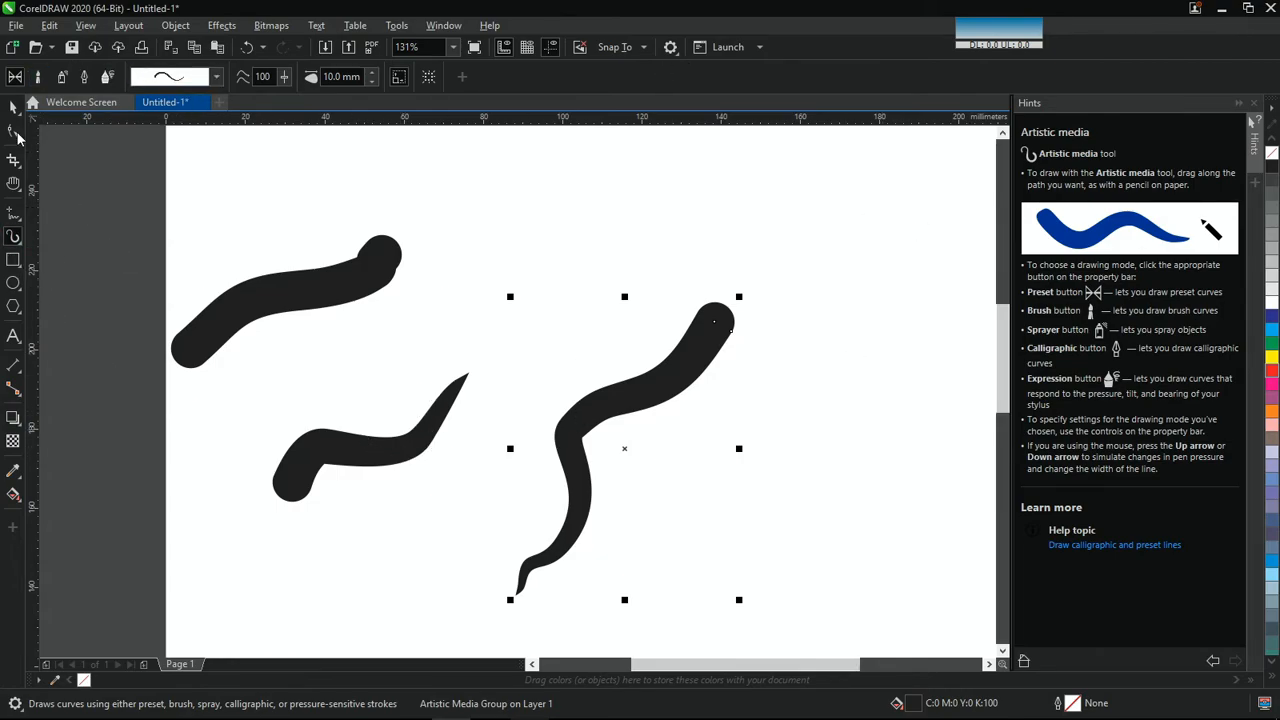
Step: Draw a straight and a wavy stroke in Brush mode with the Artistic row-of-squares pattern, 10.0 mm wide
click(38, 77)
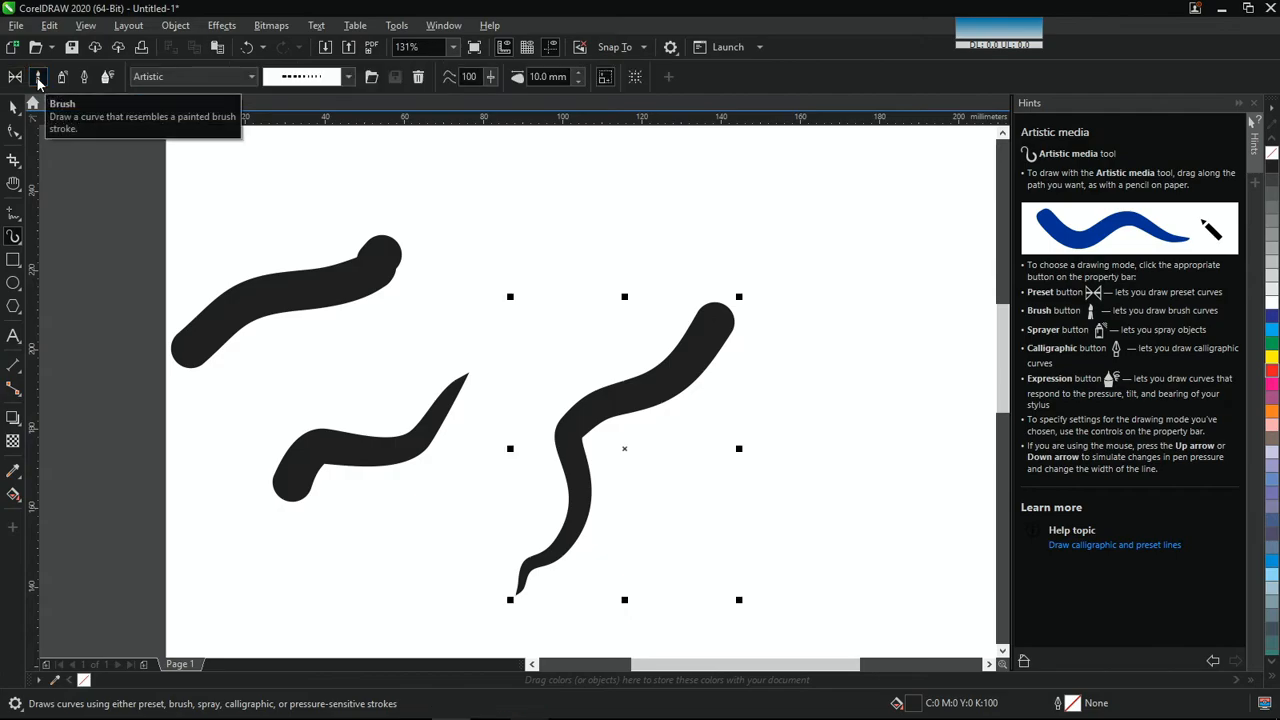
drag(236, 172, 648, 177)
mouse_move(403, 331)
mouse_down()
mouse_move(503, 272)
mouse_move(657, 304)
mouse_move(786, 197)
mouse_up()
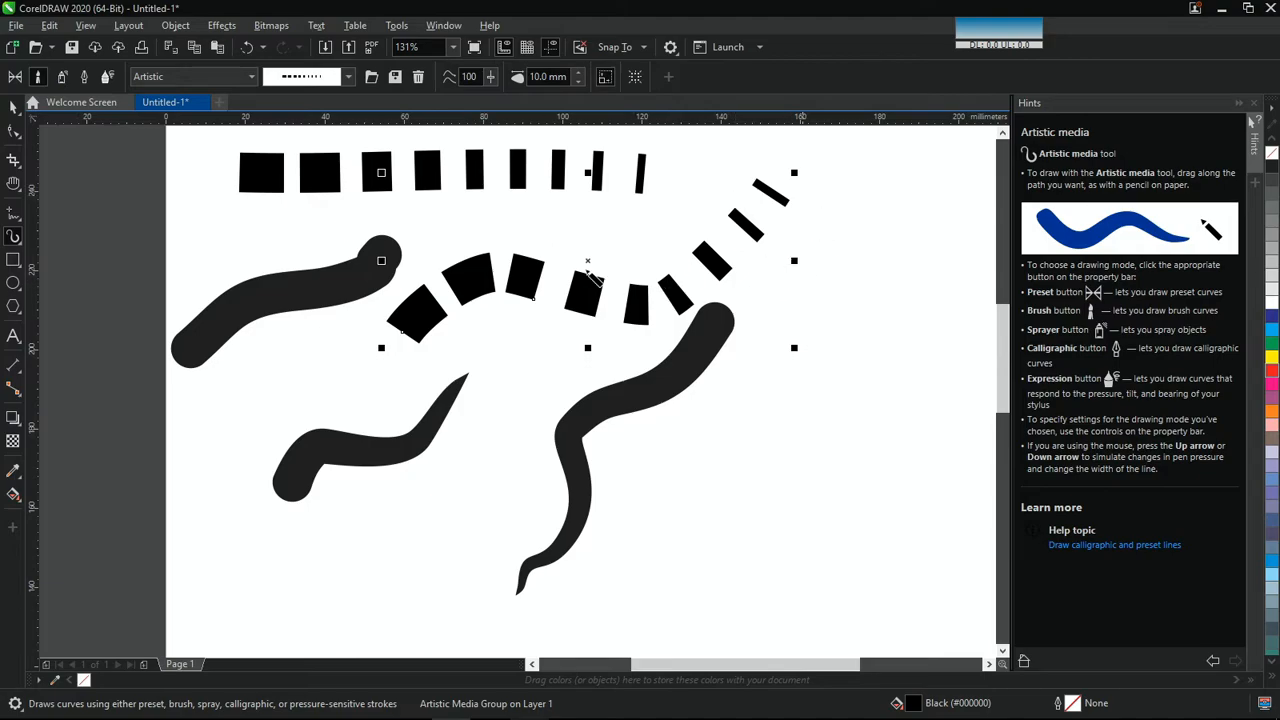
Step: Try several Artistic brush patterns on the selected wavy stroke, finishing with the rough multi-line pattern
click(350, 80)
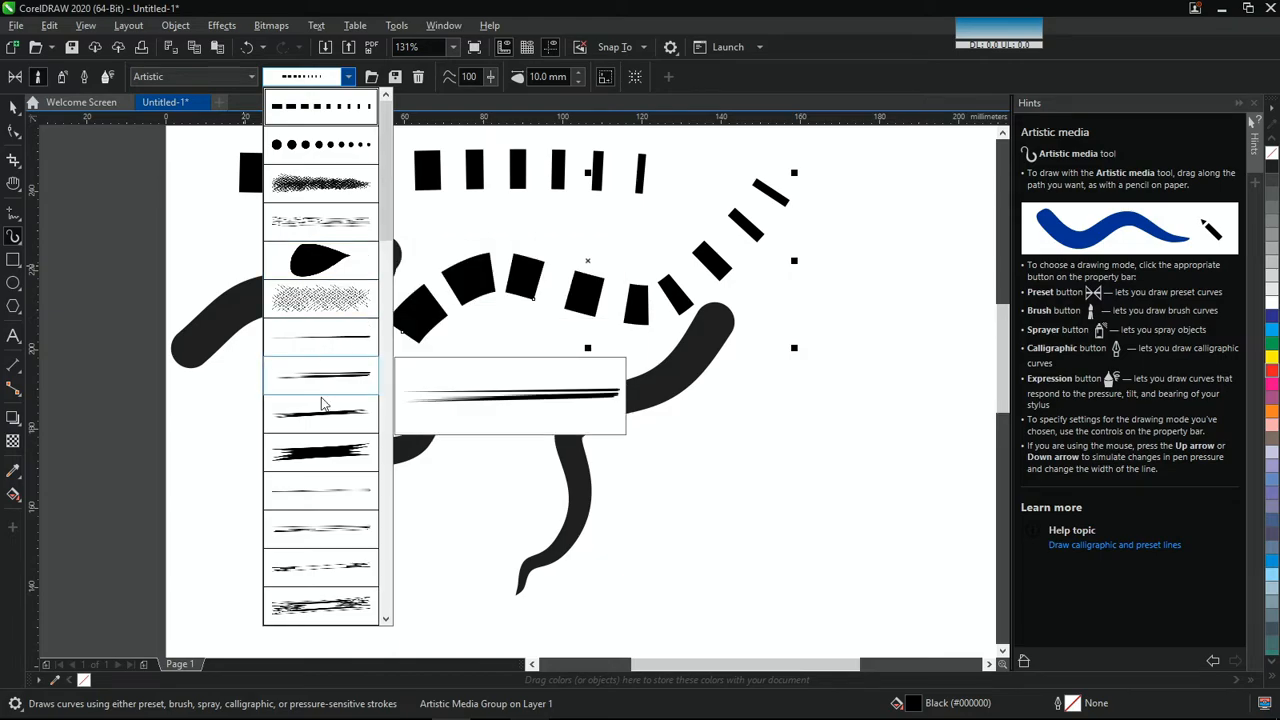
click(320, 298)
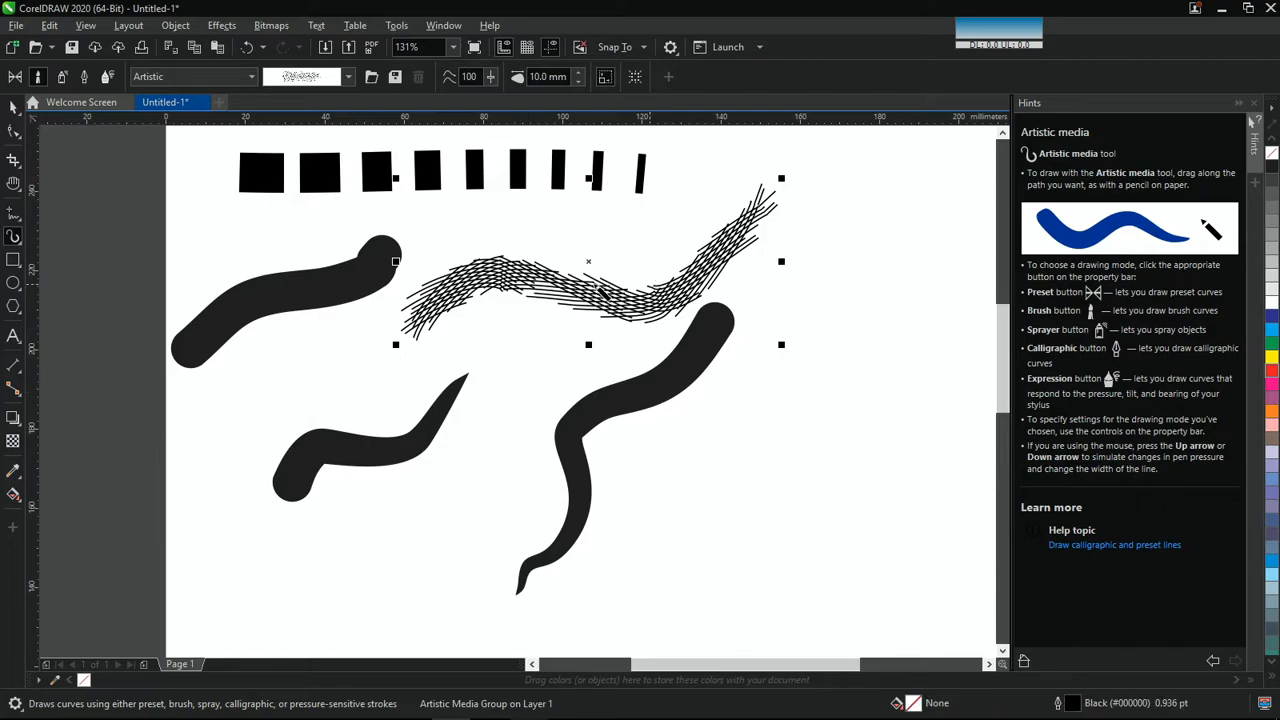
click(346, 77)
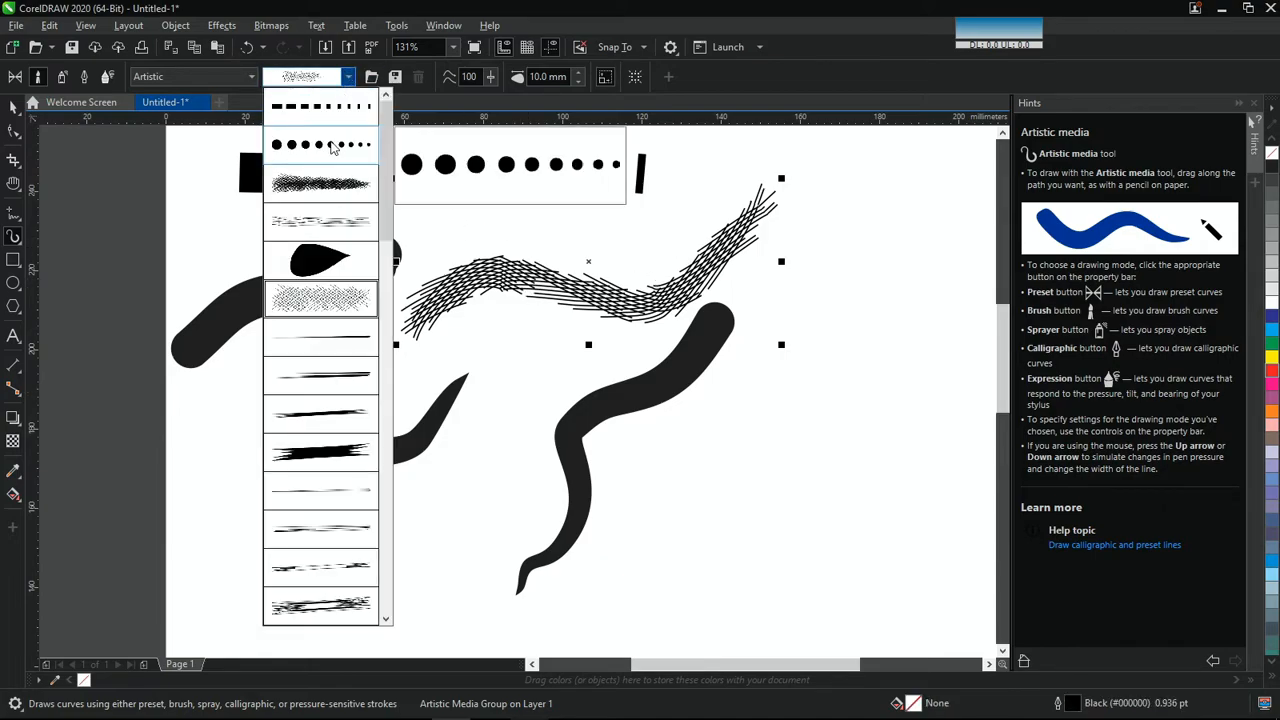
click(326, 189)
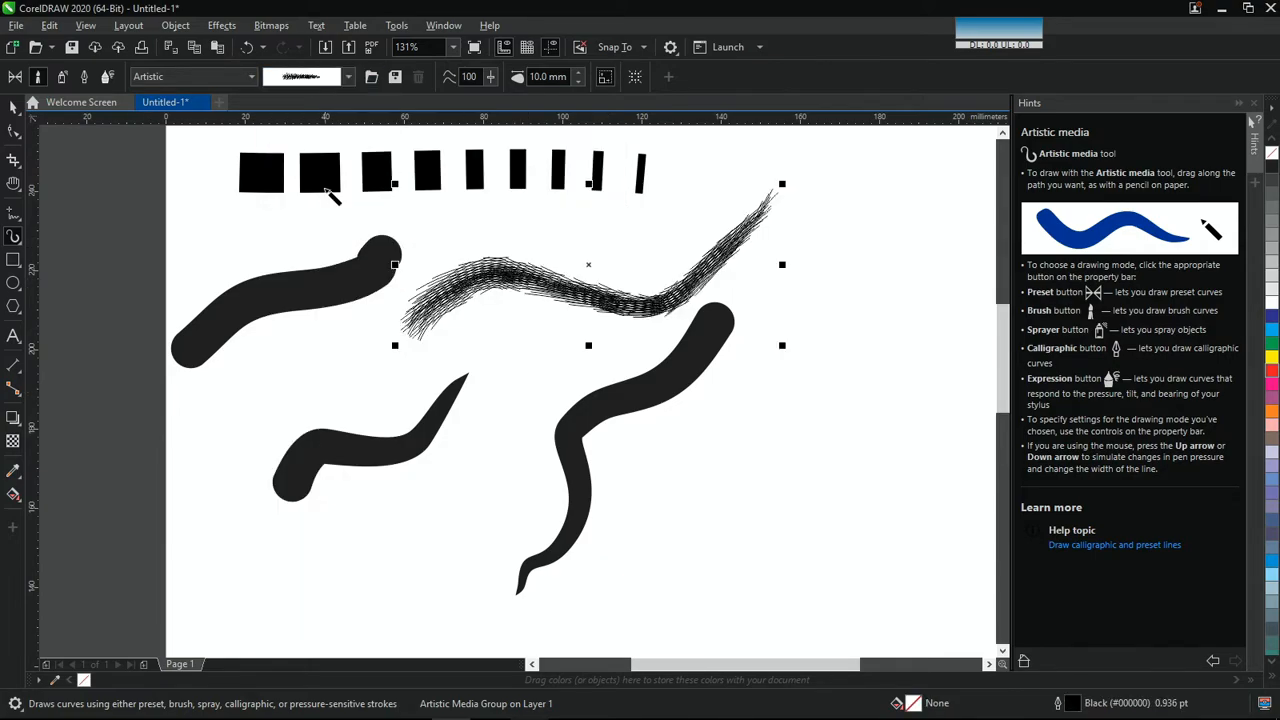
click(347, 77)
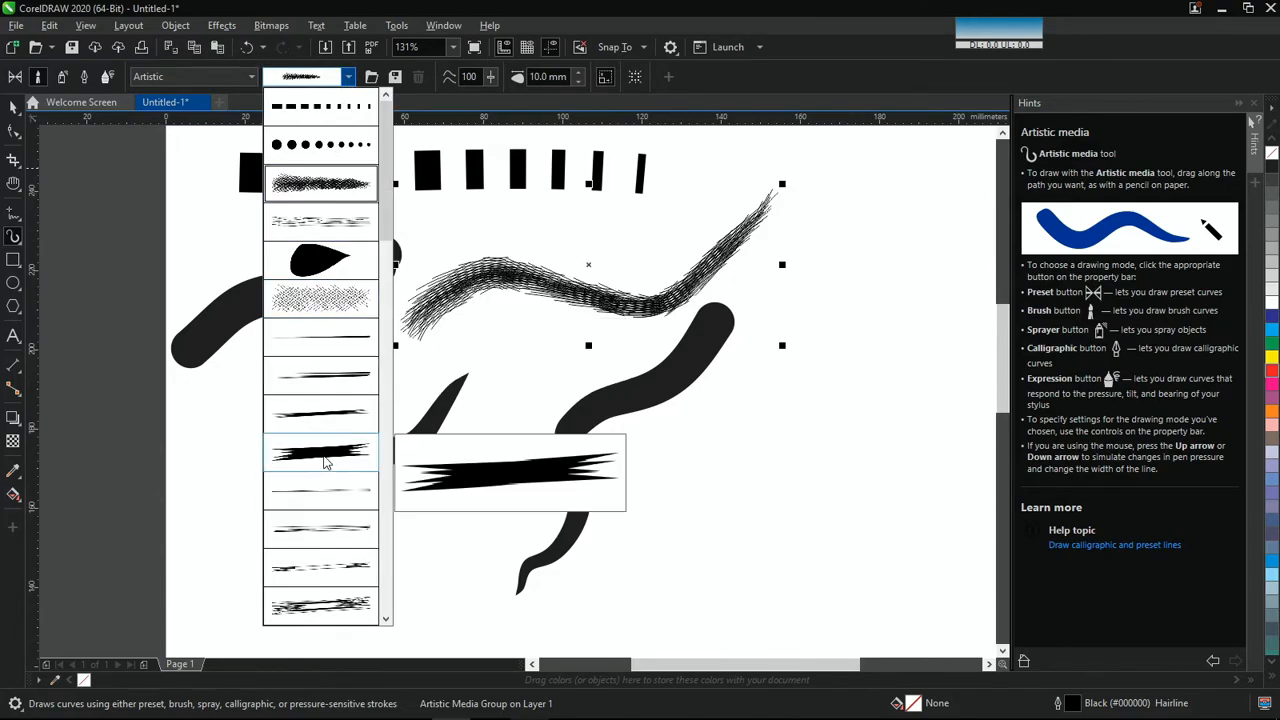
click(322, 455)
click(347, 77)
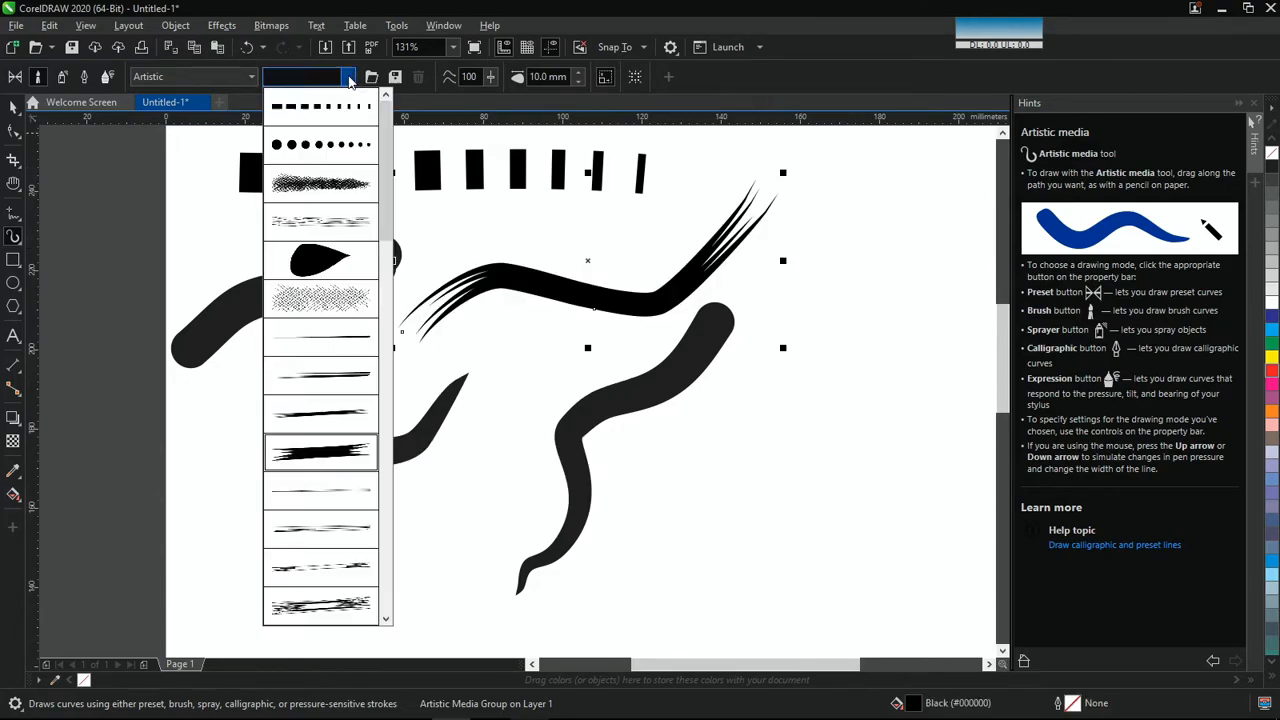
click(326, 620)
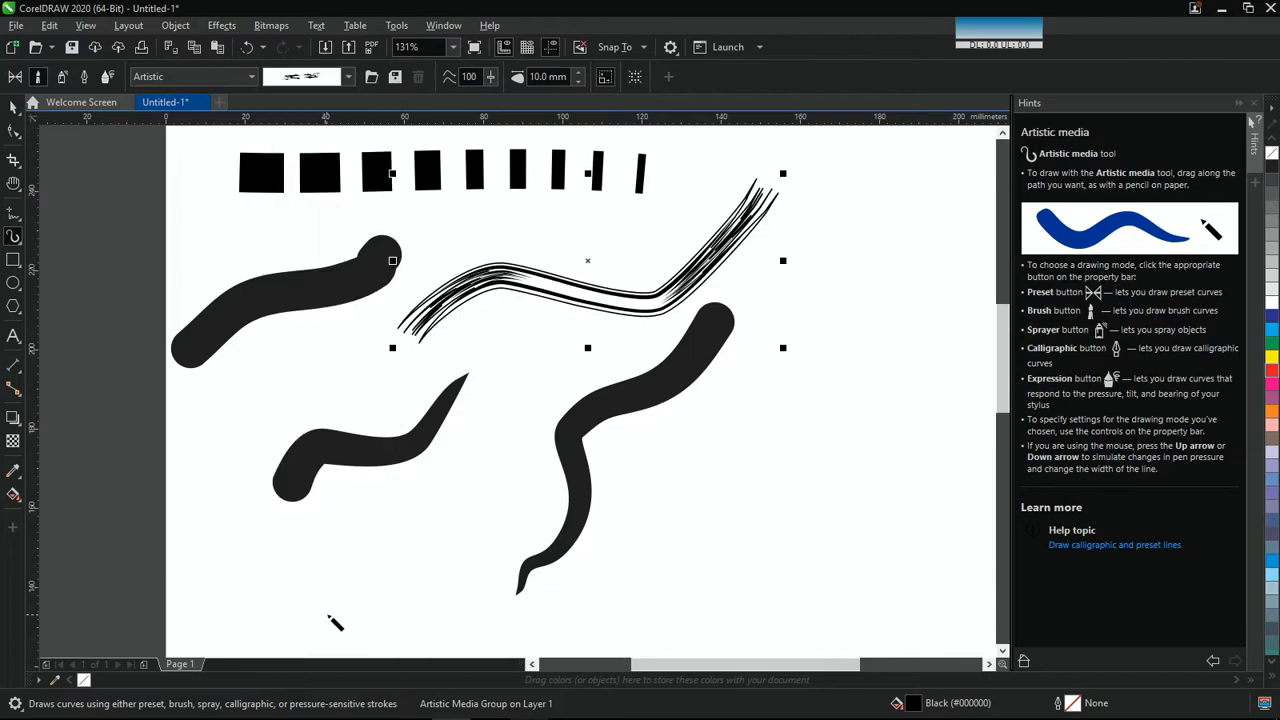
Step: Spray a diagonal stroke across the lower part of the page in Sprayer mode, using the reddish-brown Brush Strokes pattern
click(61, 79)
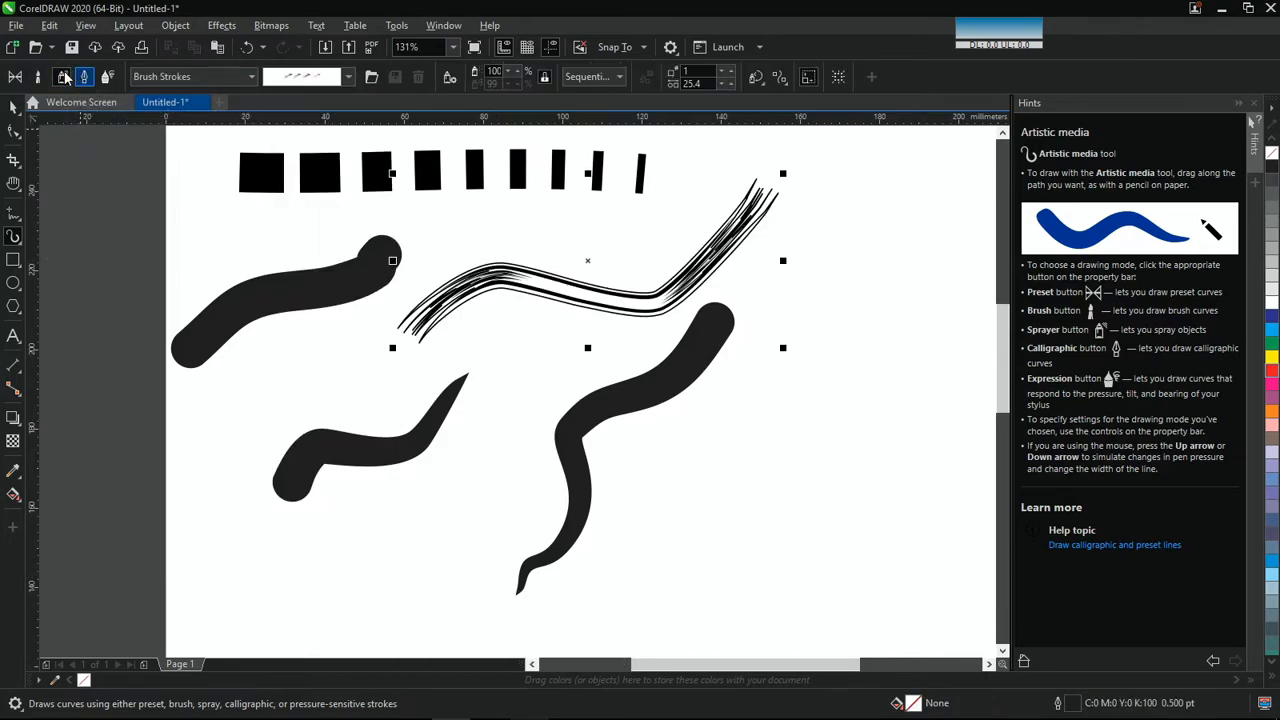
click(348, 77)
click(340, 150)
mouse_move(328, 586)
mouse_down()
mouse_move(430, 495)
mouse_move(490, 427)
mouse_up()
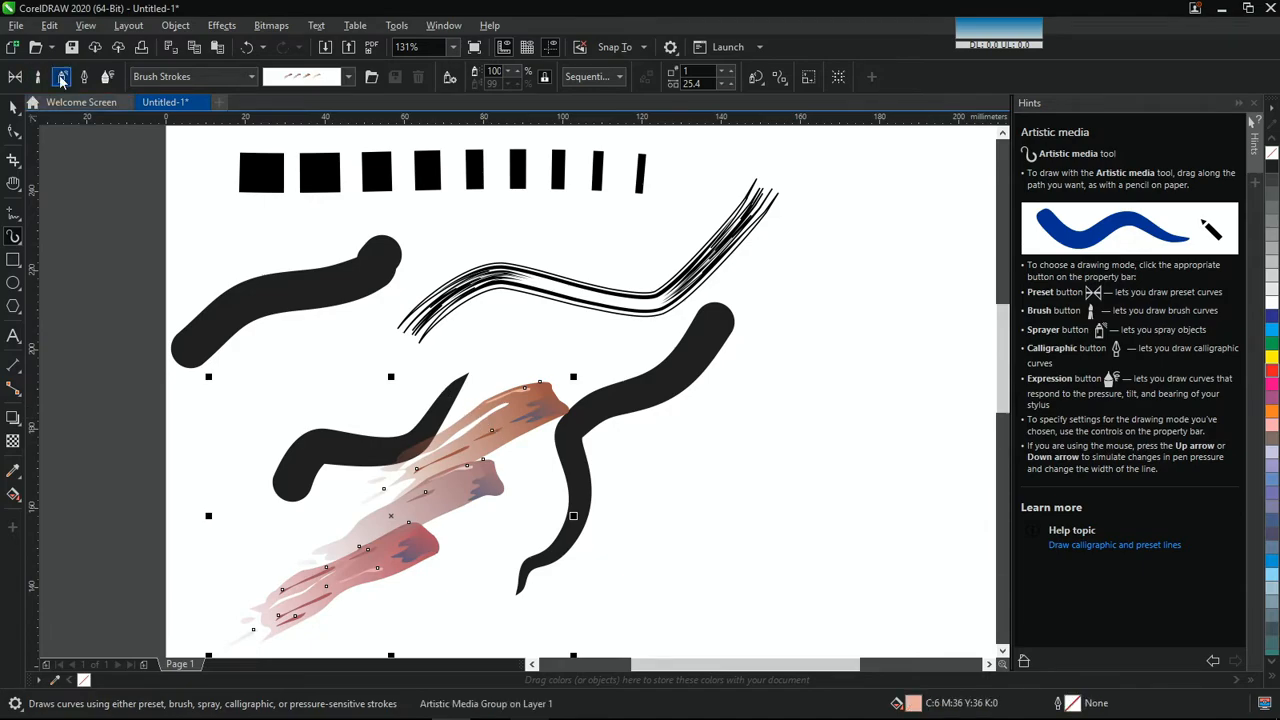
Step: Restyle the sprayed stroke with the multicoloured swirl pattern, then with the yellow-green Brush Strokes pattern
click(349, 78)
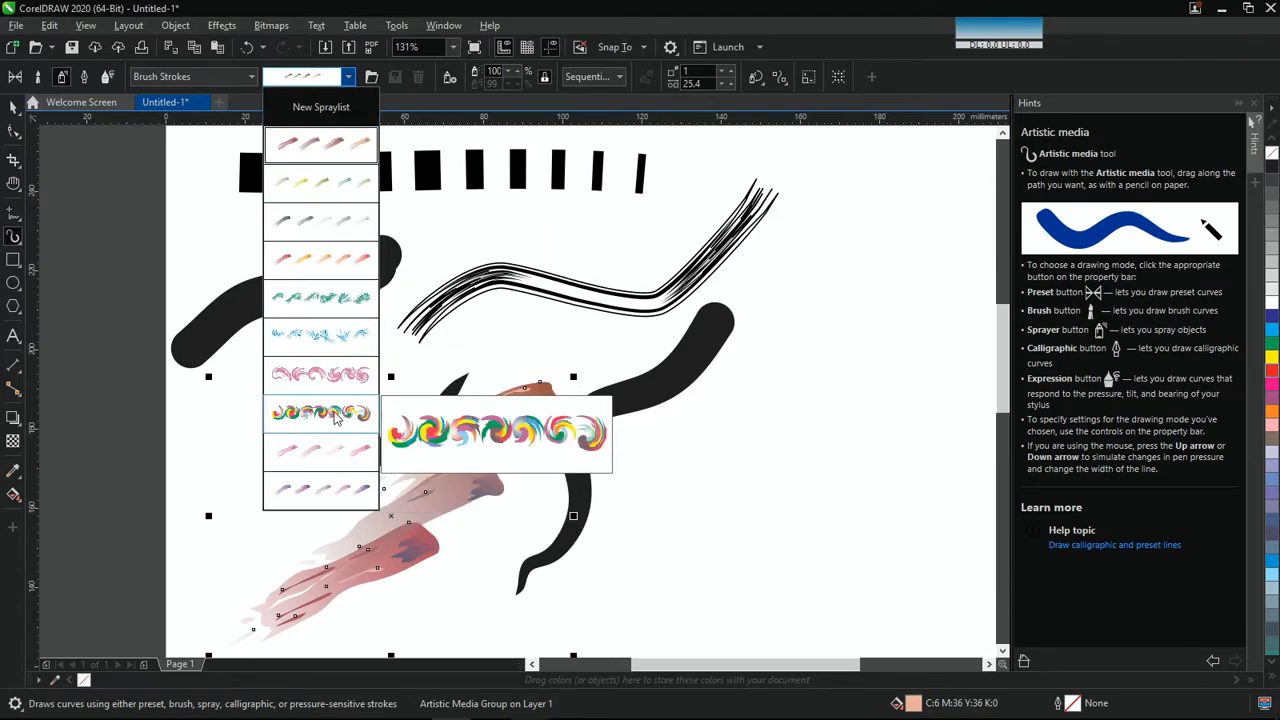
click(320, 412)
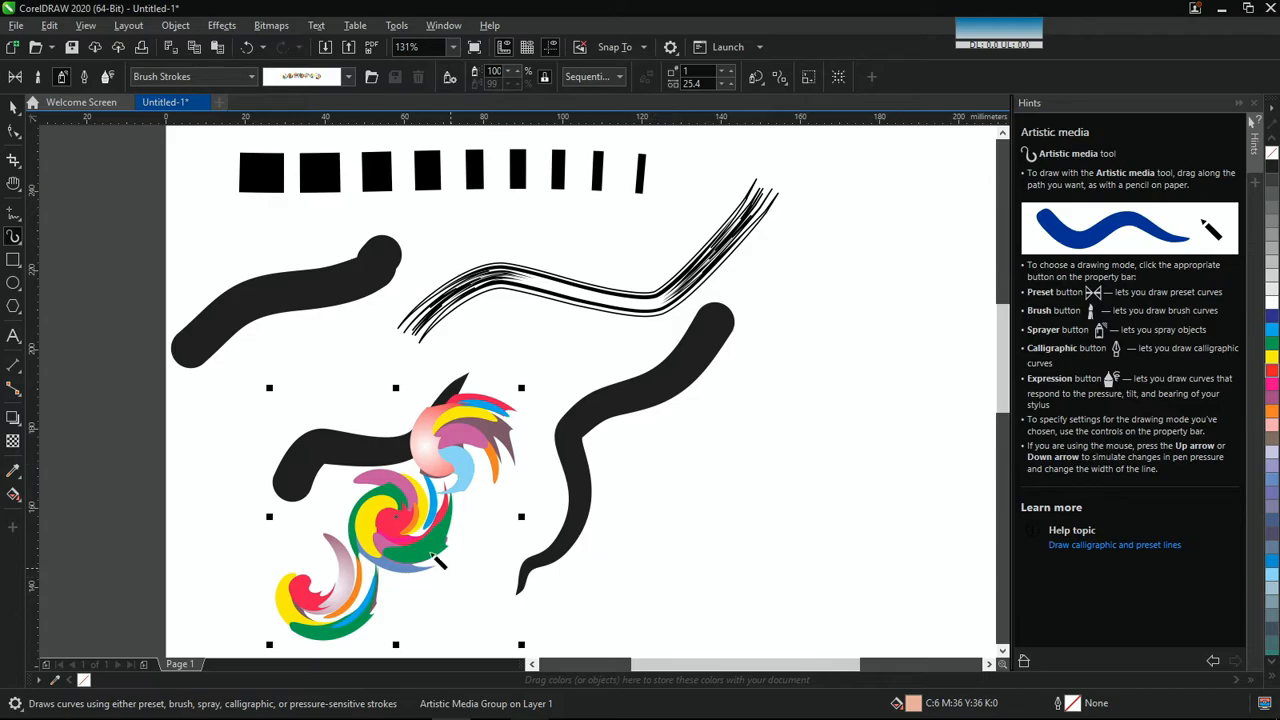
click(348, 80)
click(322, 182)
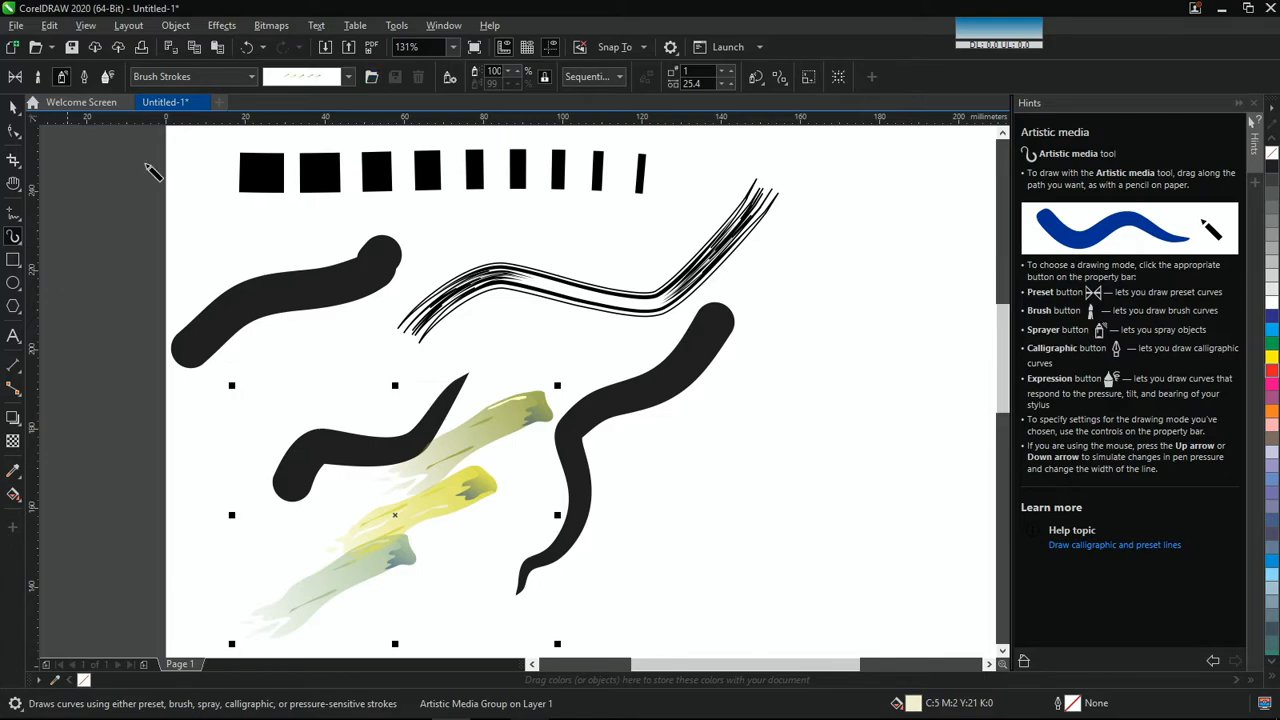
Step: Select all the artistic media strokes on the page and delete them
click(14, 106)
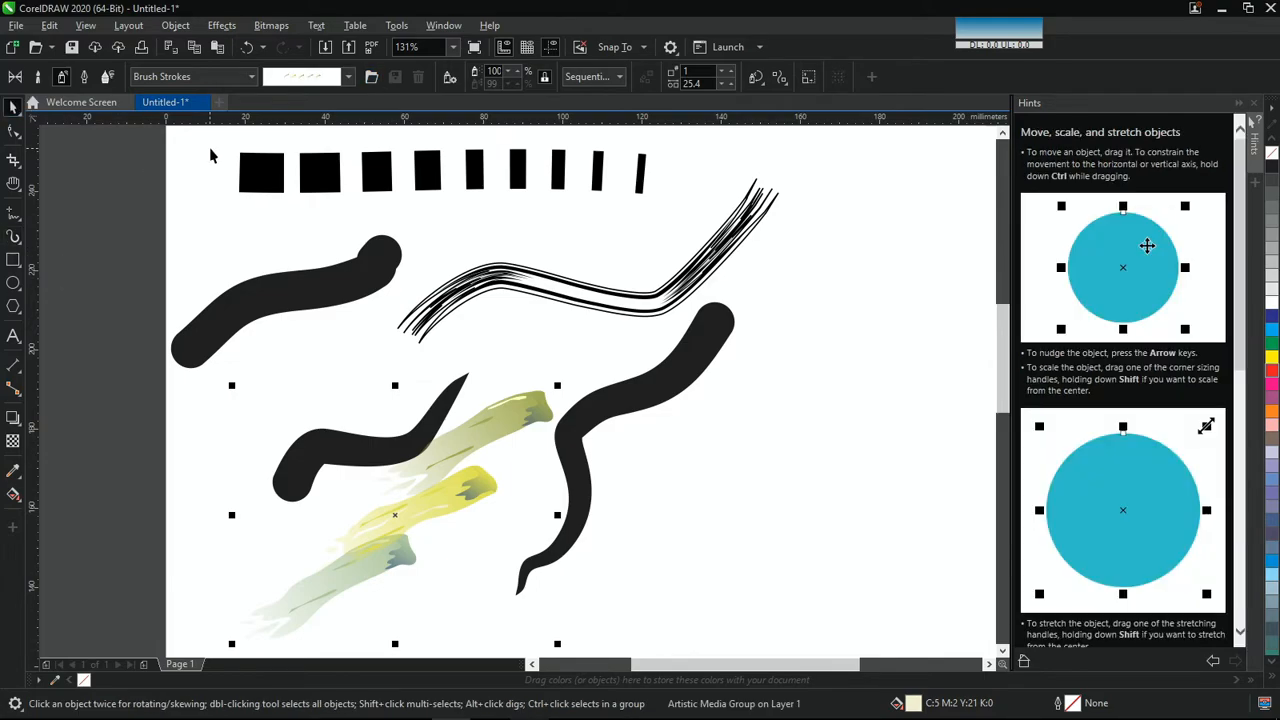
key(ctrl+a)
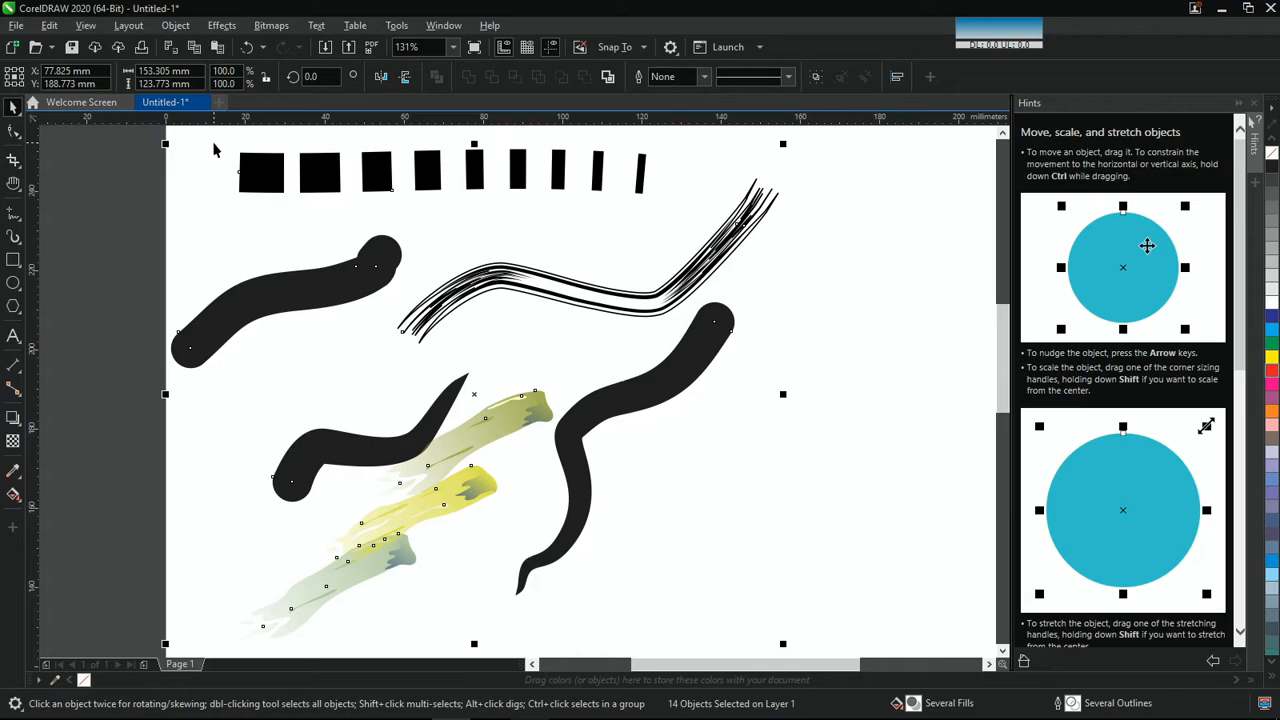
key(Delete)
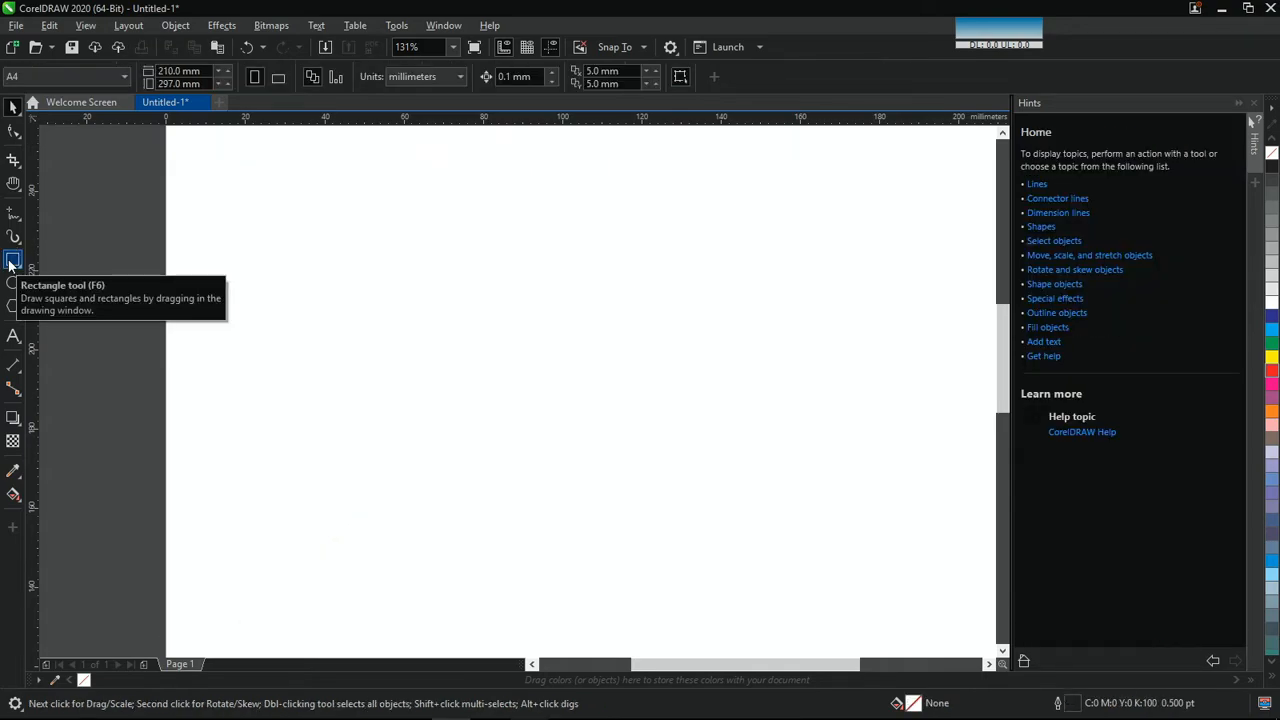
click(12, 262)
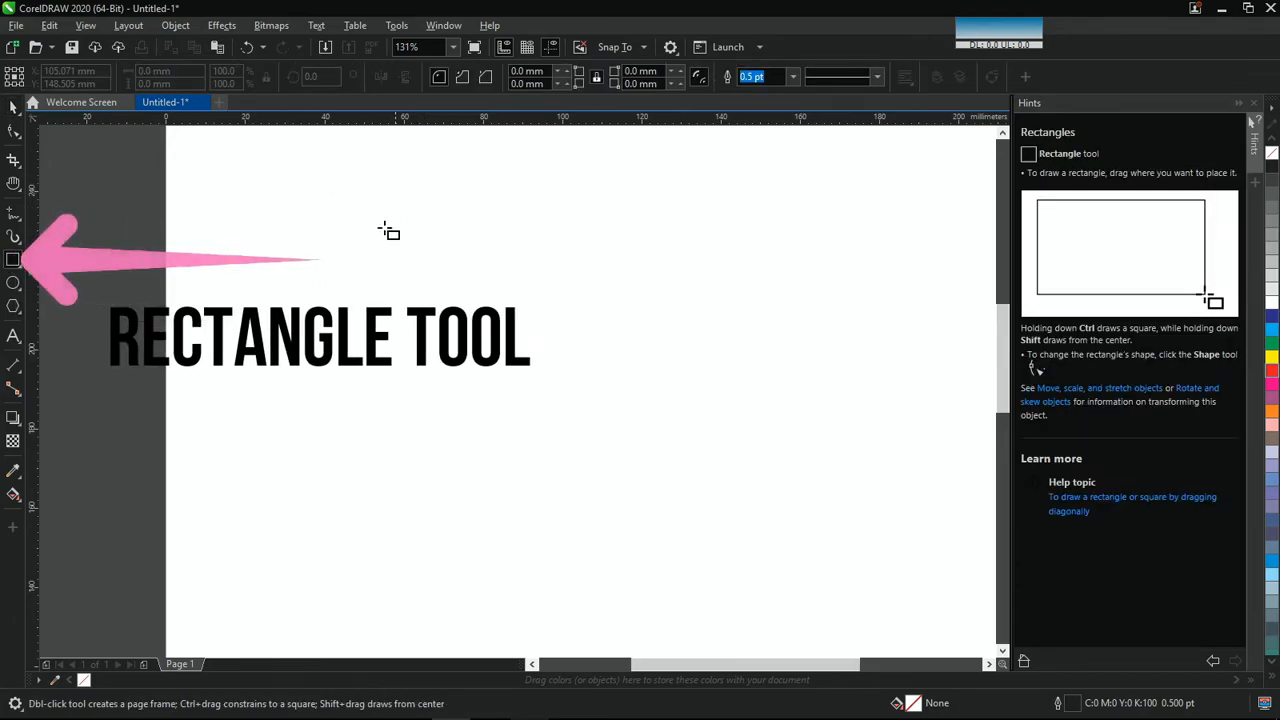
drag(352, 211, 543, 537)
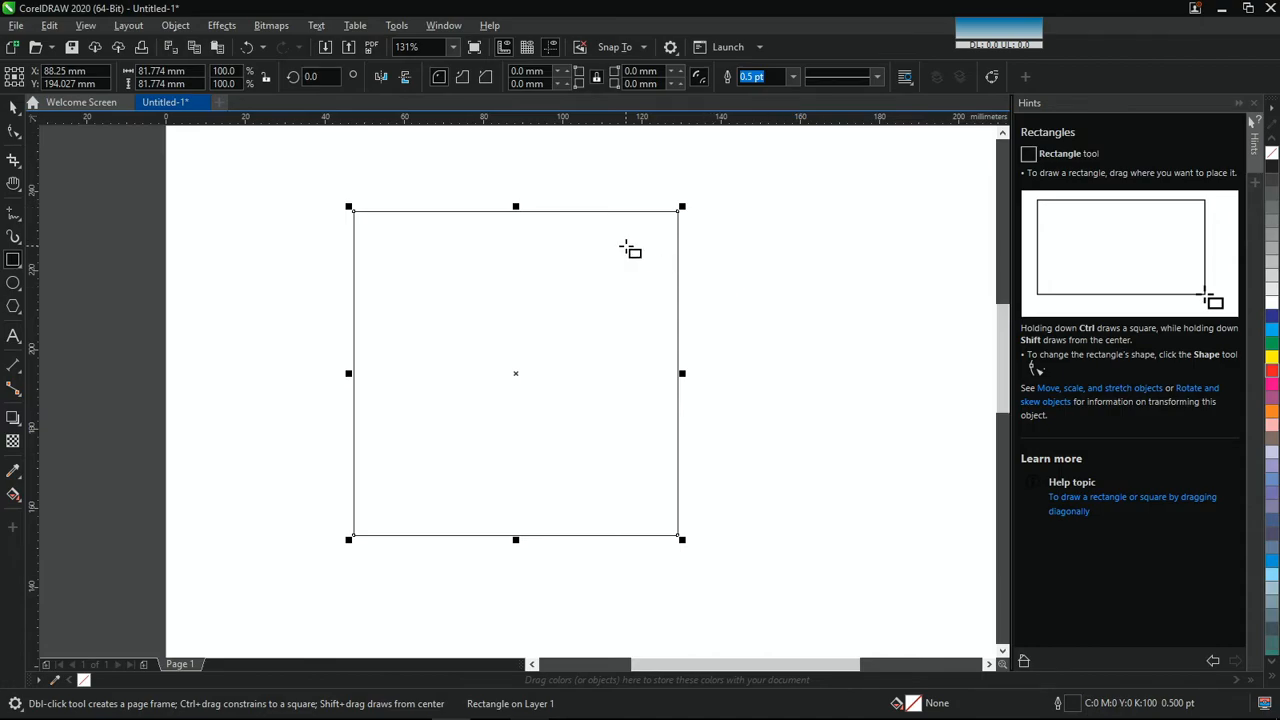
click(630, 250)
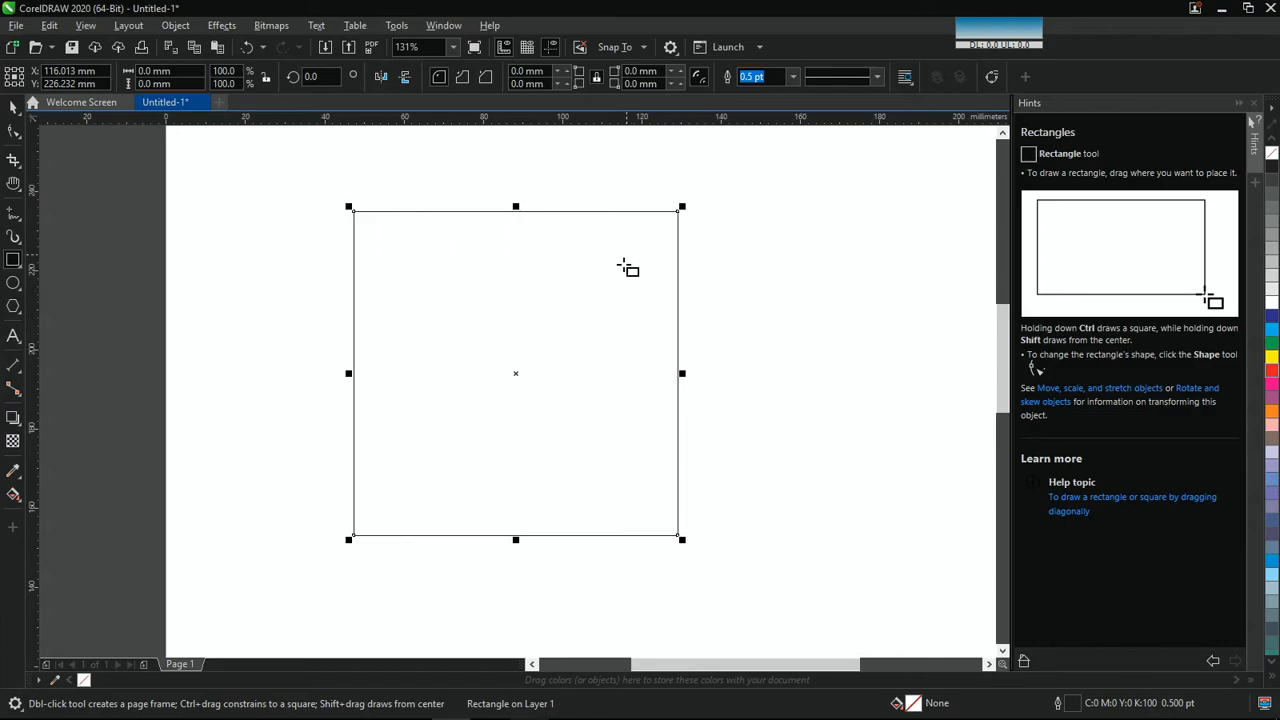
key(ctrl+z)
key(ctrl+z)
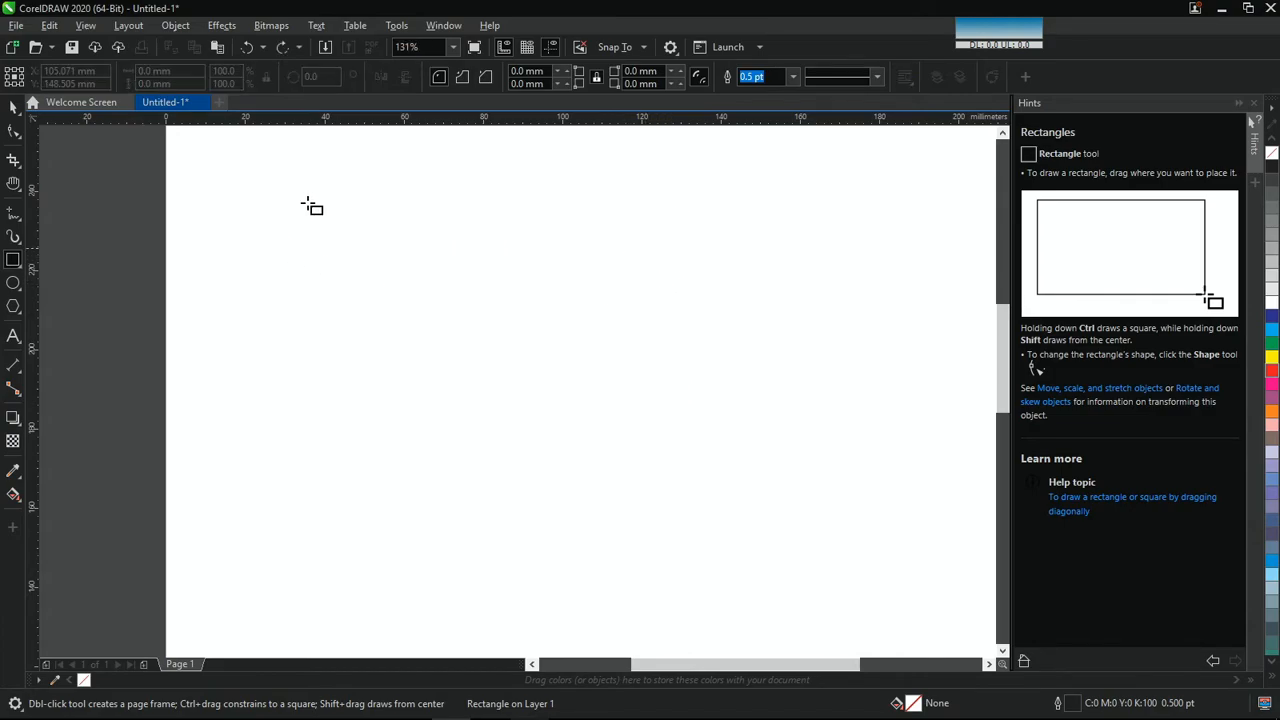
Step: Draw a square about 100 mm per side in the upper middle of the page with the Rectangle tool
drag(313, 165, 471, 407)
drag(533, 498, 647, 562)
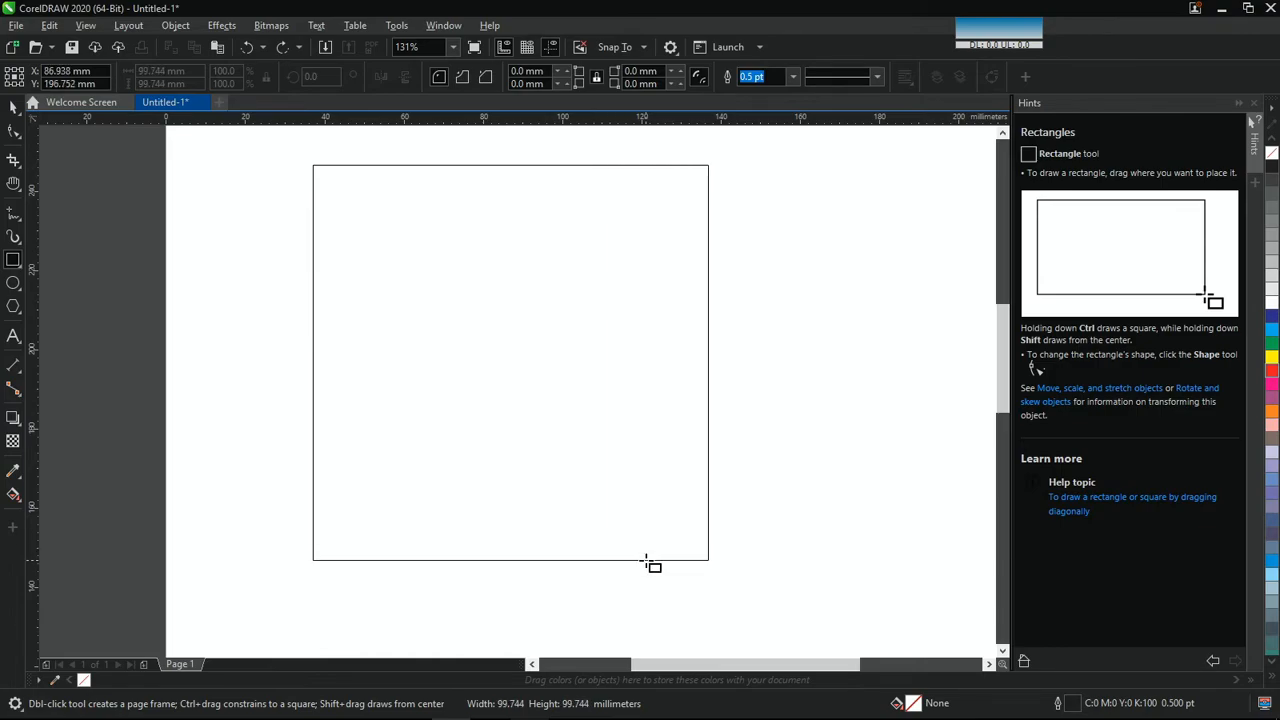
drag(645, 561, 641, 562)
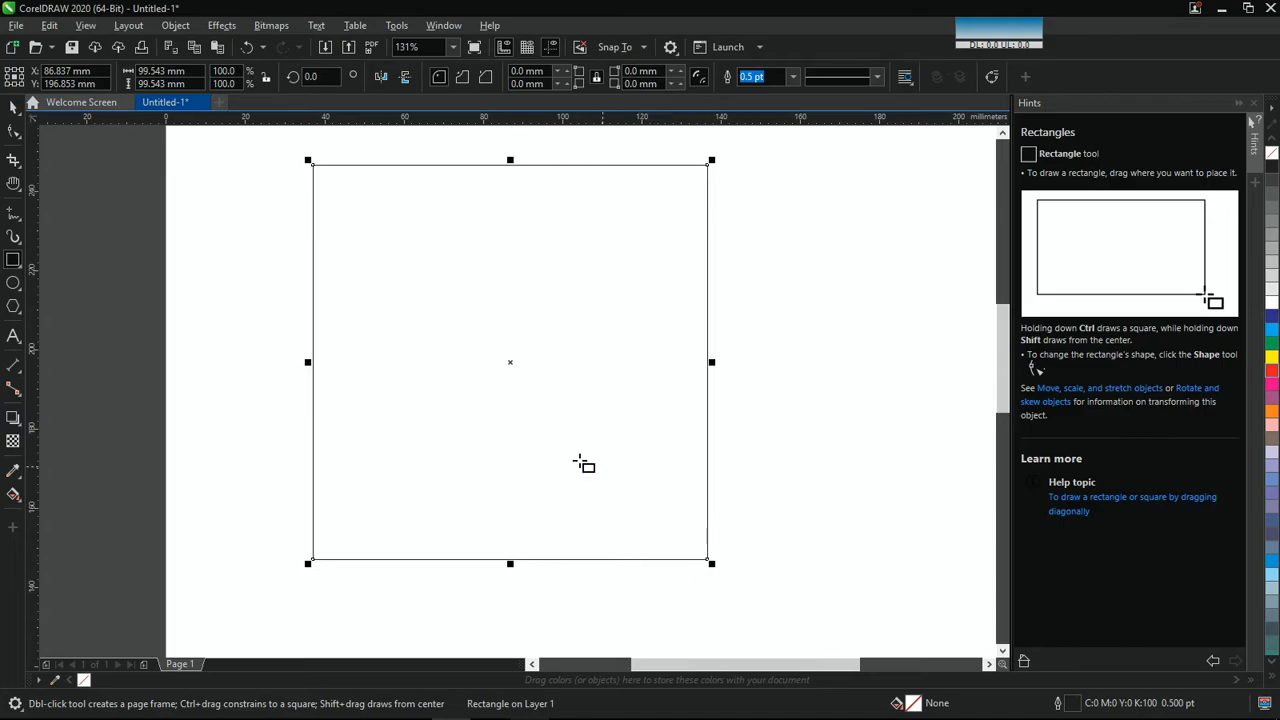
key(space)
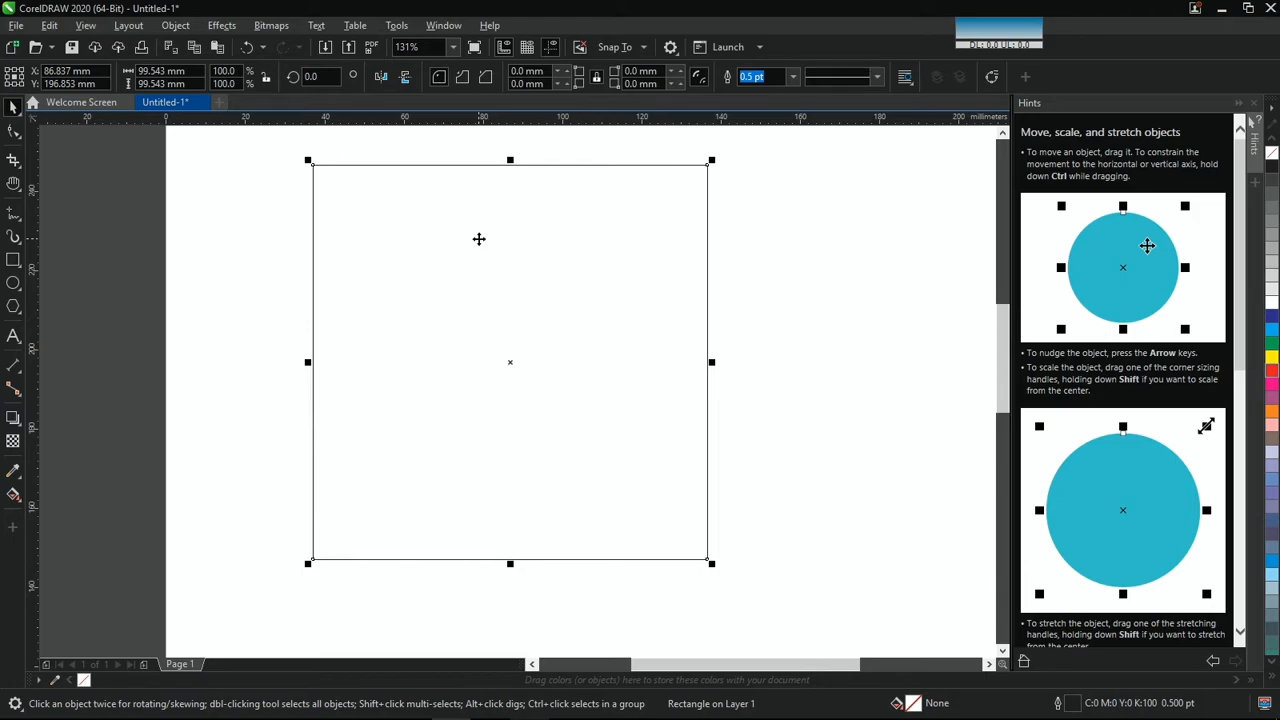
Step: Delete the square and draw a wide rectangle about 148 by 55 mm across the page
key(Delete)
click(14, 262)
drag(267, 253, 851, 469)
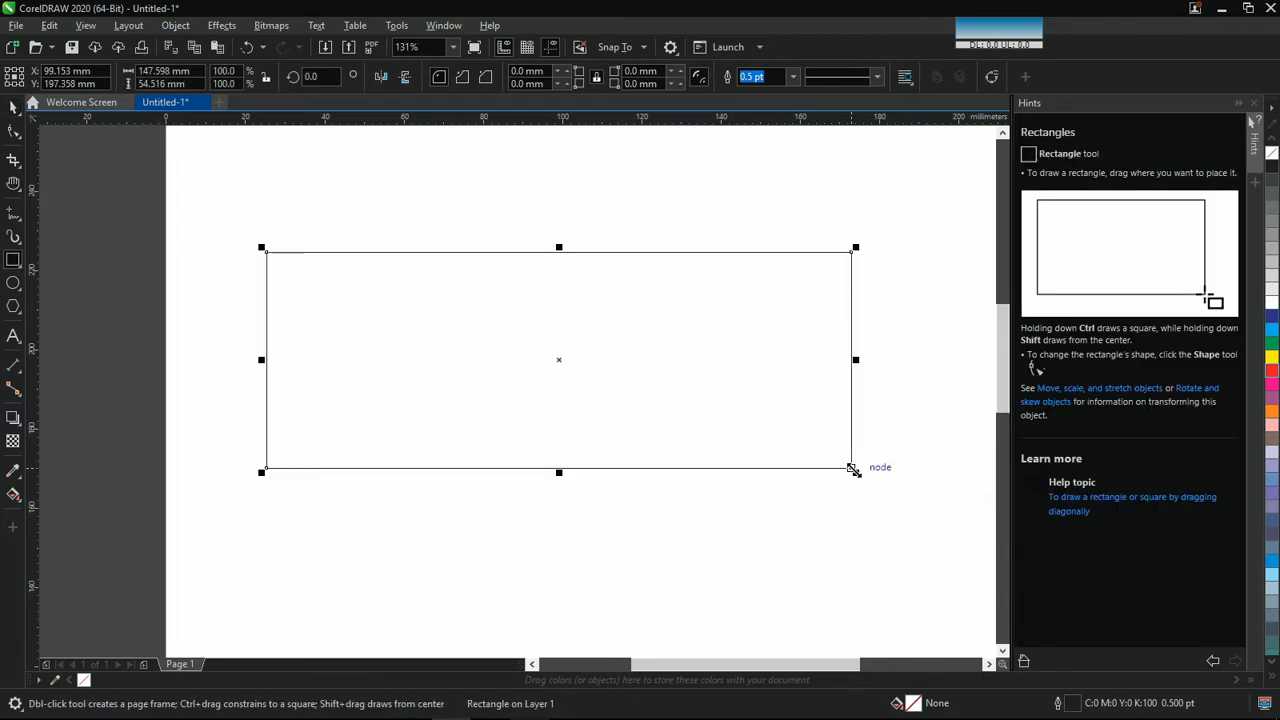
key(space)
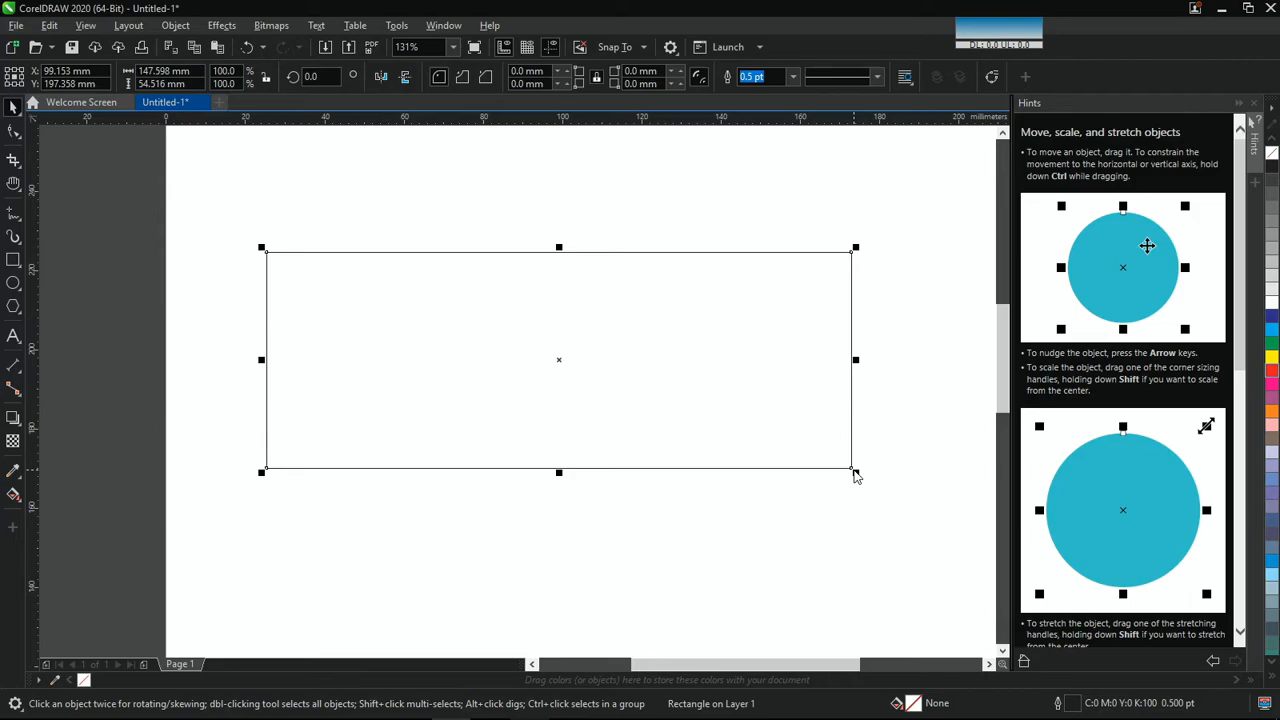
Step: Draw a tilted rectangle with the 3-Point Rectangle tool, overlapping the left half of the wide rectangle
click(20, 272)
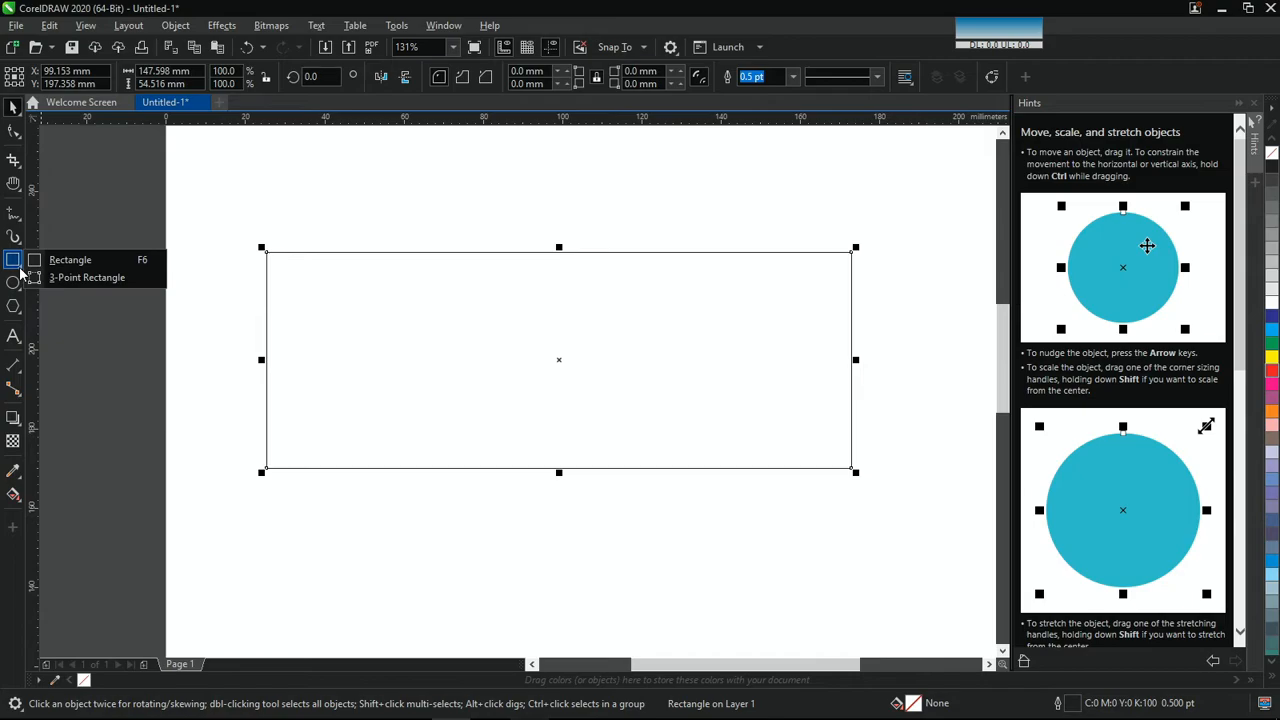
click(100, 279)
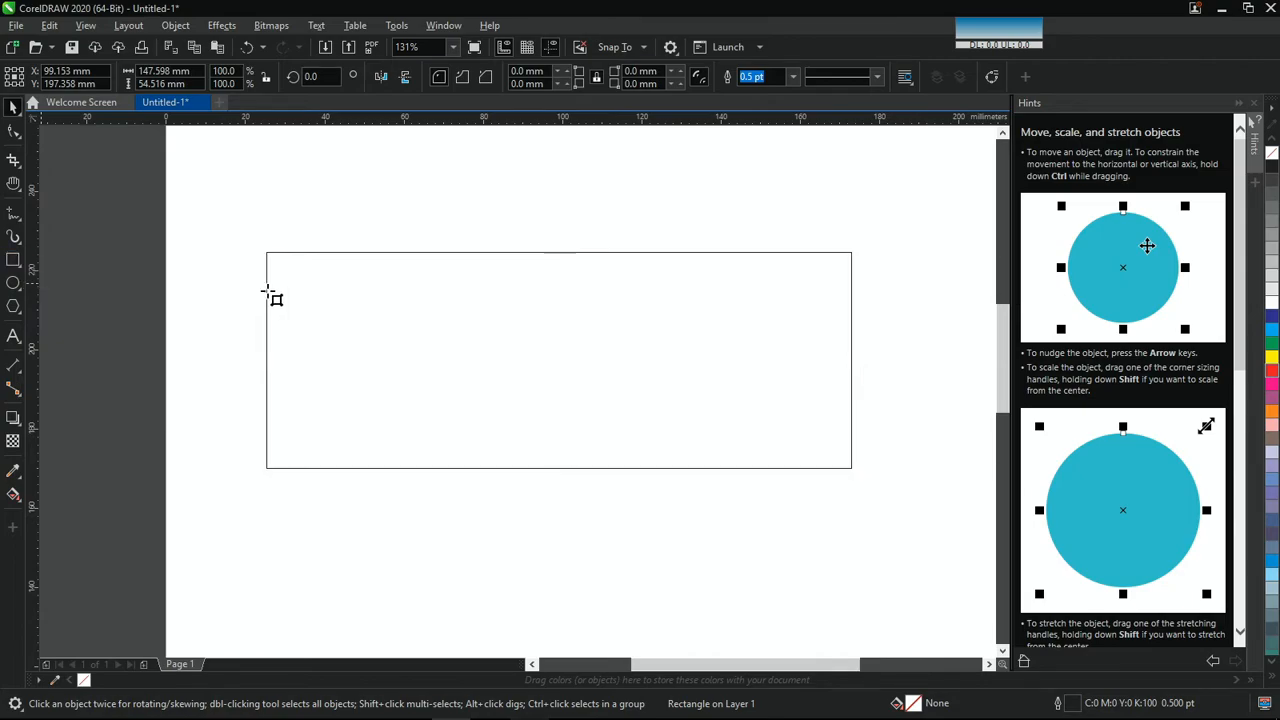
drag(261, 187, 446, 475)
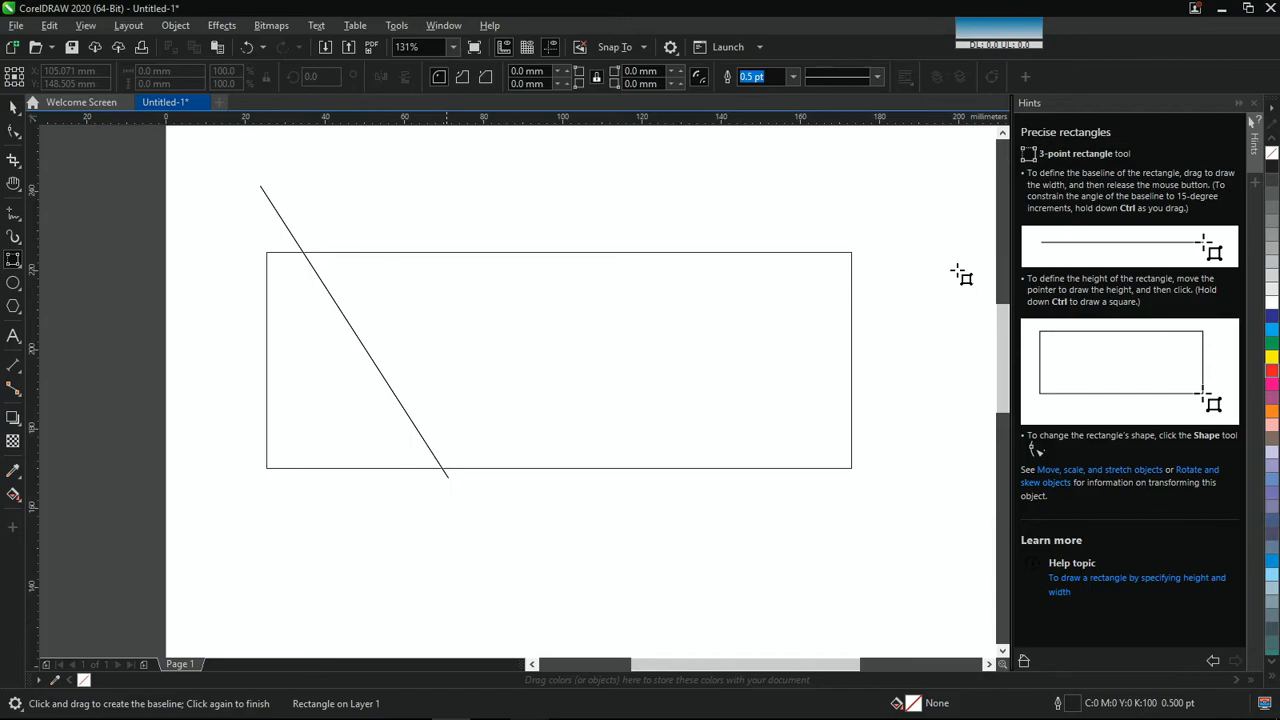
click(599, 402)
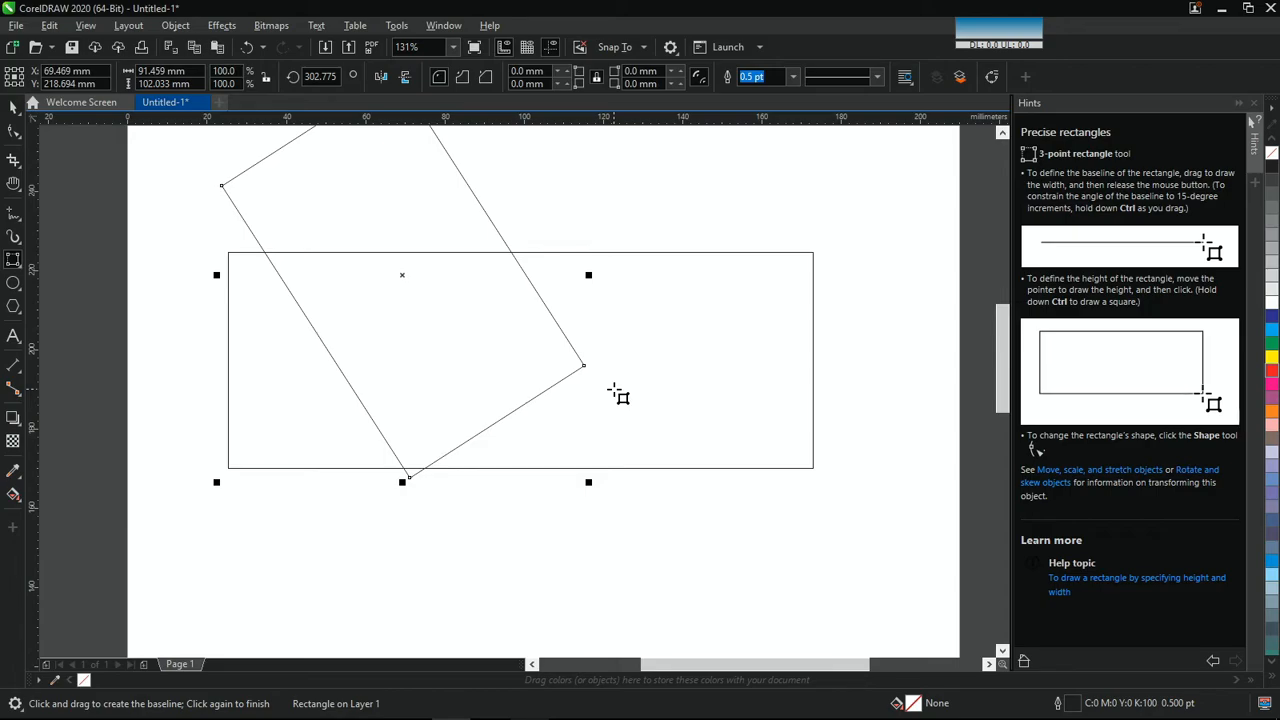
Step: Delete both the tilted rectangle and the wide rectangle from the page
key(space)
key(Delete)
key(Delete)
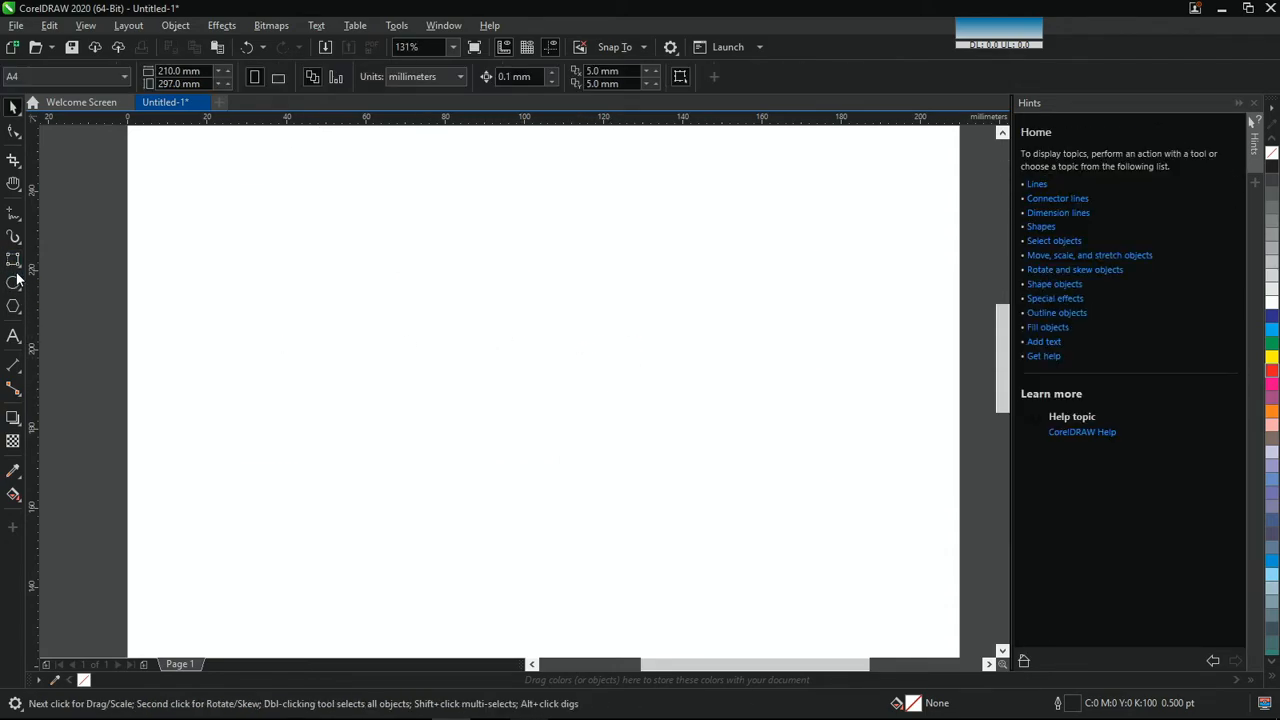
Step: Draw a circle about 97 mm in diameter with the Ellipse tool and move it slightly up and to the left
click(13, 284)
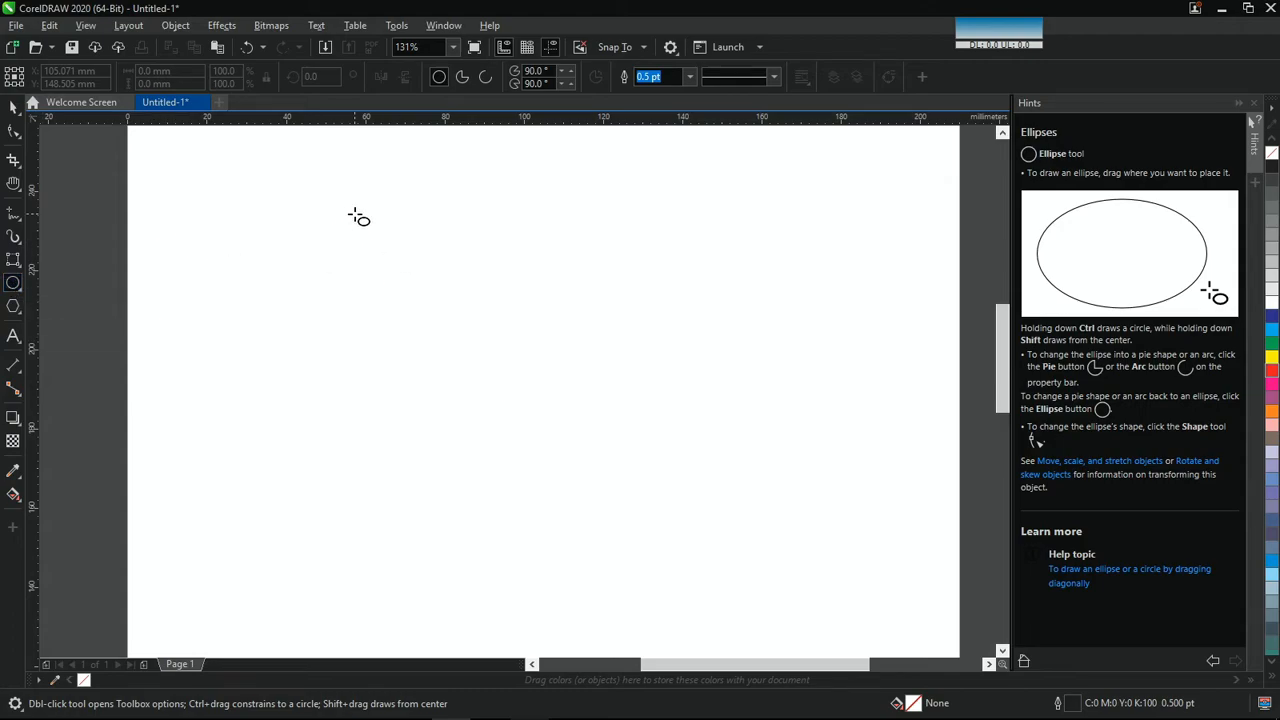
drag(358, 213, 661, 603)
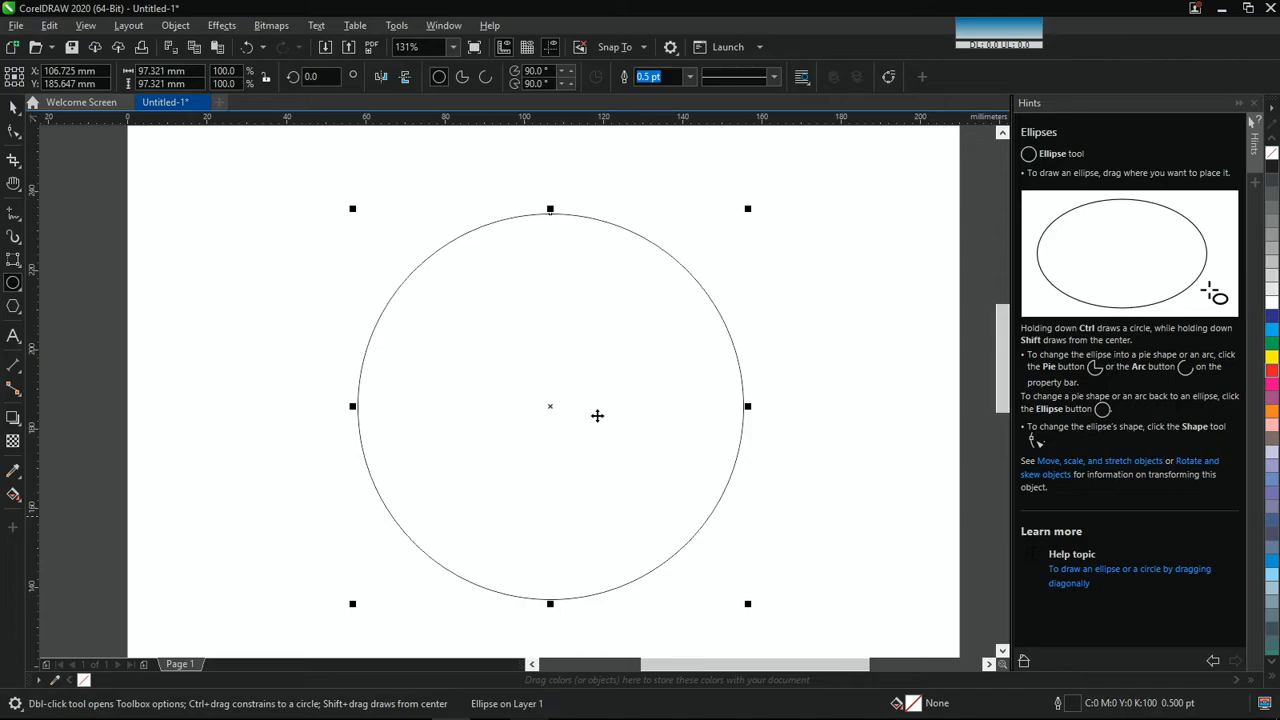
drag(540, 401, 497, 370)
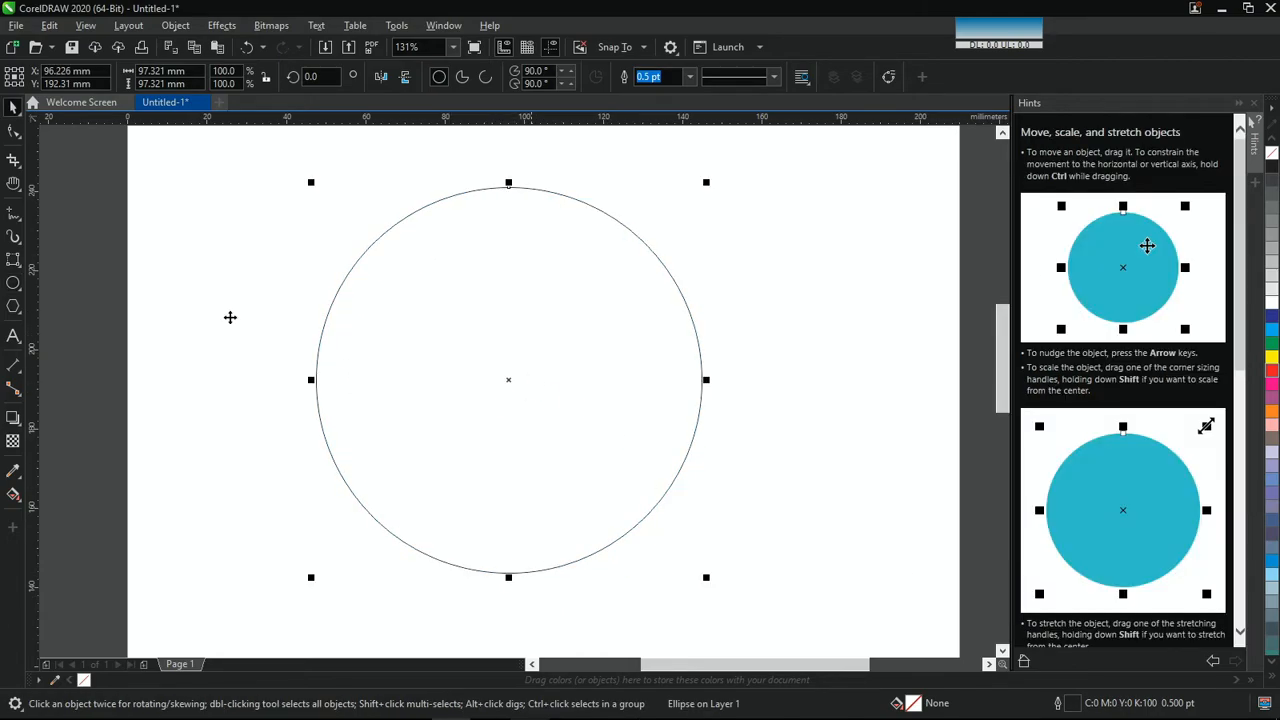
Step: Draw an upright ellipse about 47 by 70 mm and move it clear of the circle, across the page's left edge
click(12, 284)
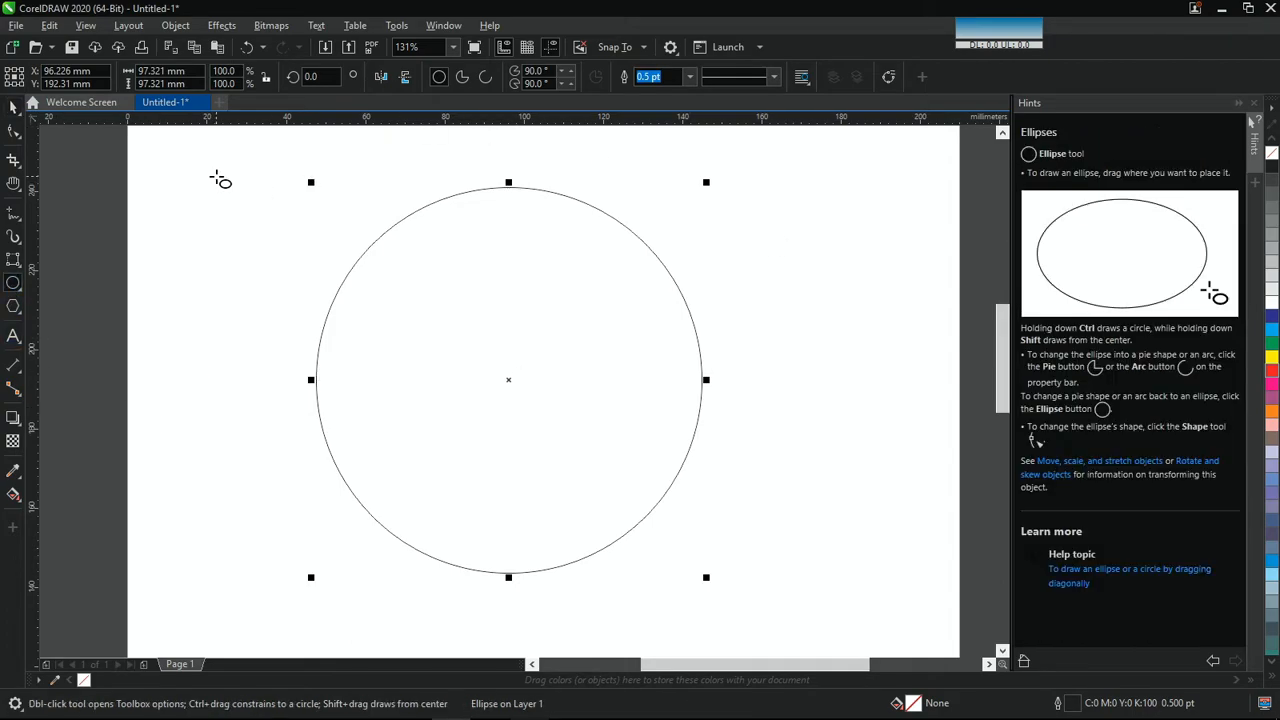
drag(205, 153, 392, 430)
key(Escape)
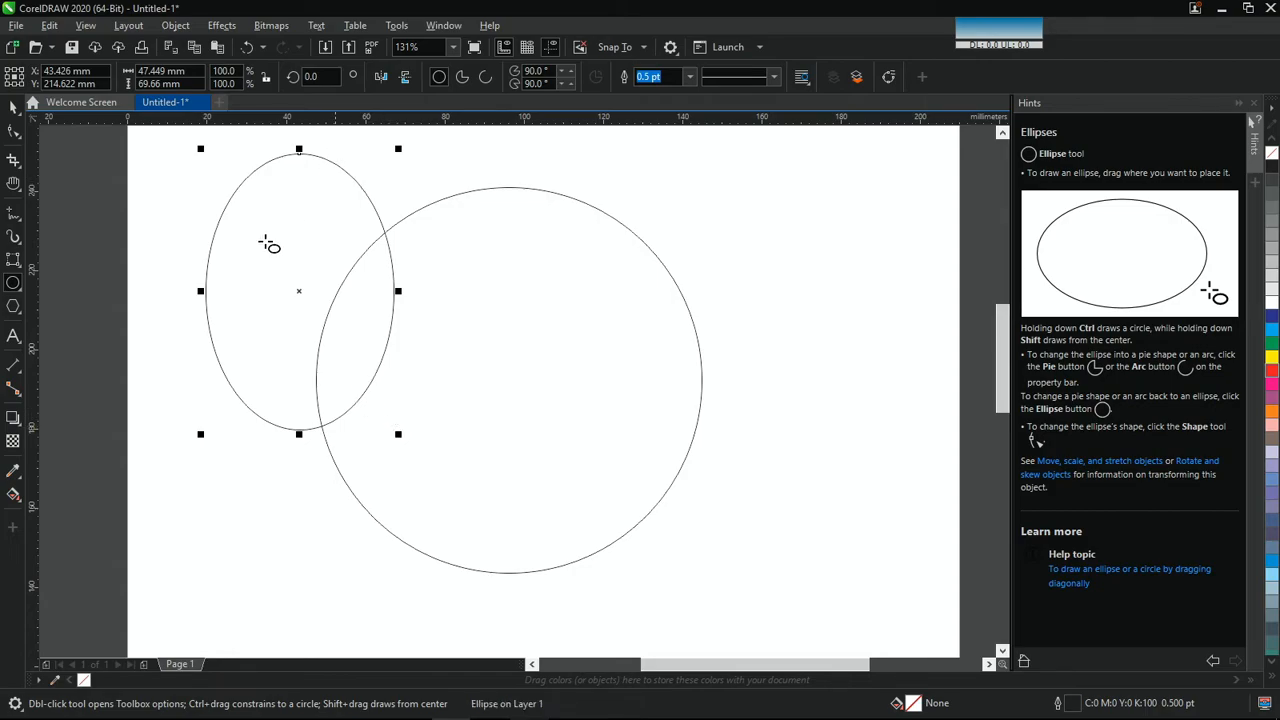
key(space)
key(Escape)
drag(258, 349, 186, 376)
click(320, 380)
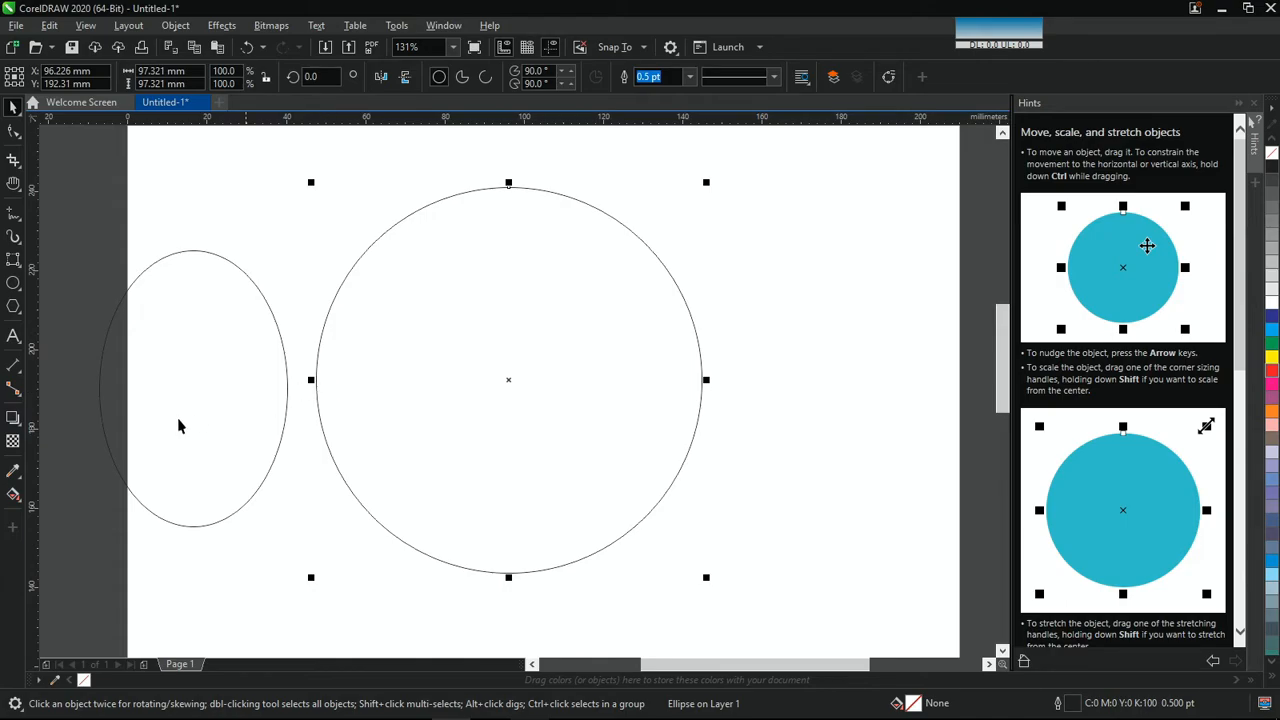
click(209, 406)
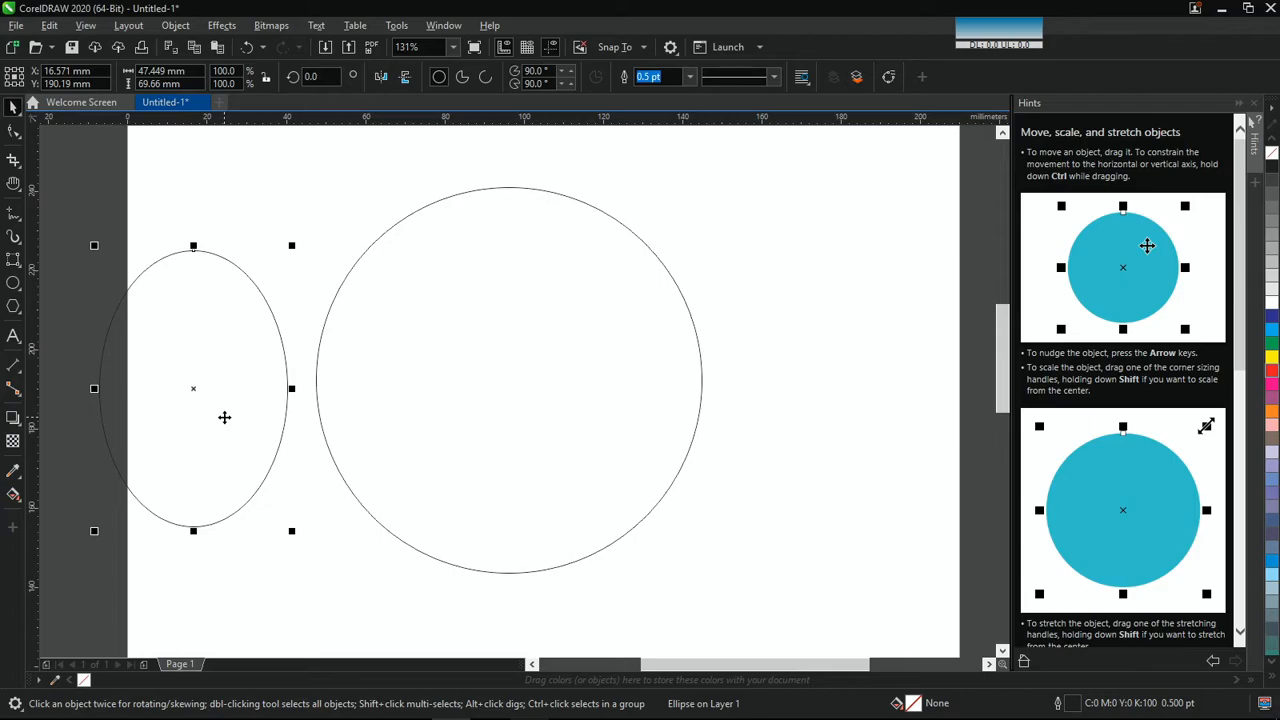
Step: Draw an upright ellipse about 36 by 60 mm right of the large circle and a circle about 67 mm wide below it
click(12, 283)
drag(735, 193, 759, 242)
drag(792, 310, 884, 436)
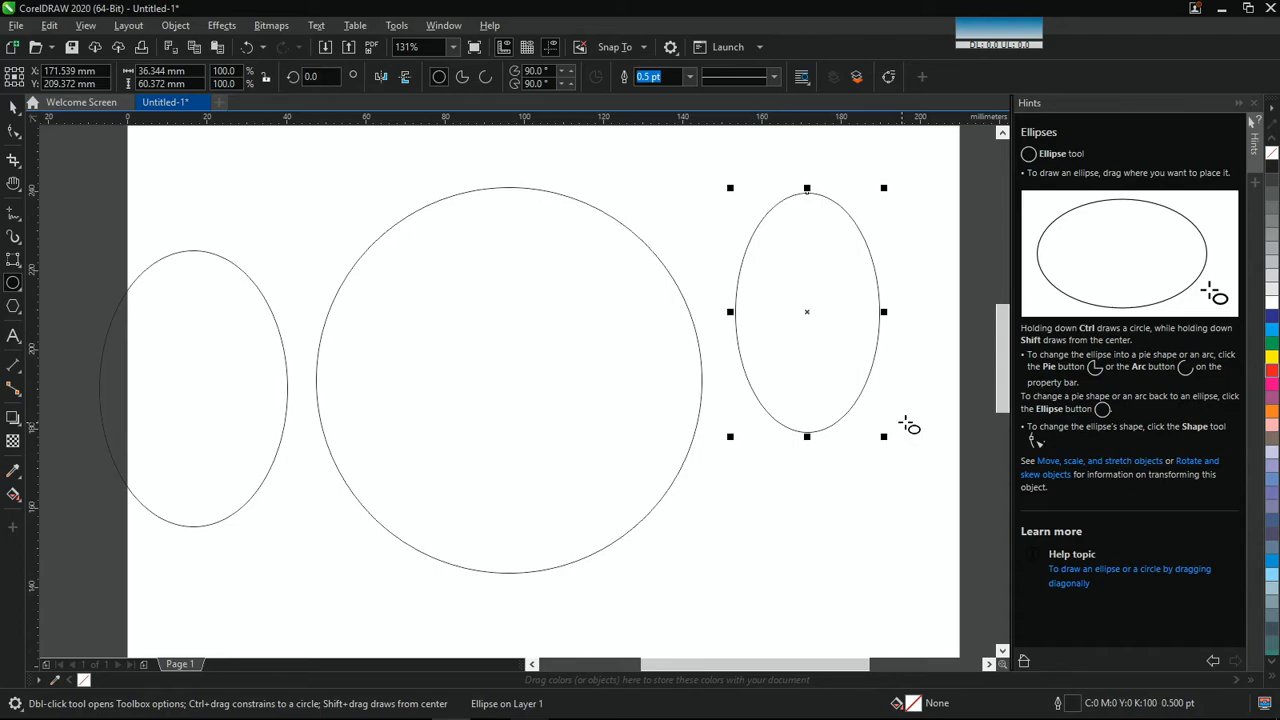
drag(922, 407, 659, 637)
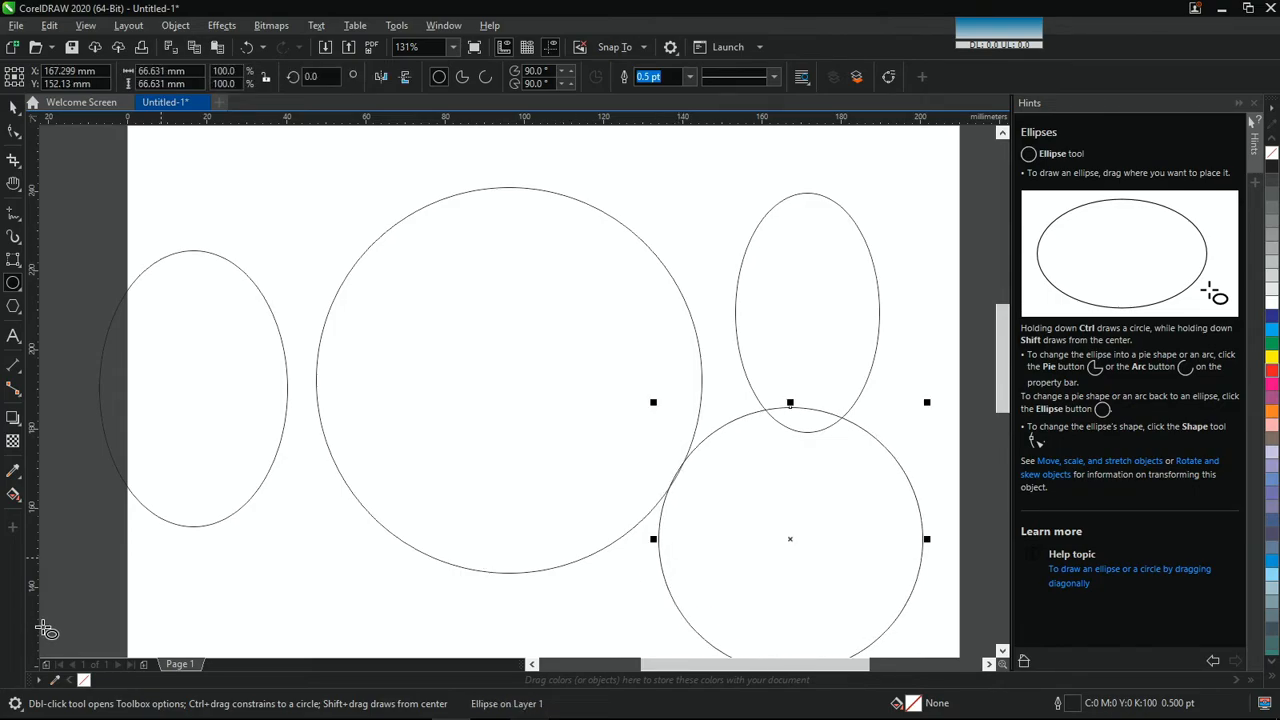
Step: Activate the 3-Point Ellipse tool, leave it unused, and delete all the ellipses and circles on the page
click(22, 292)
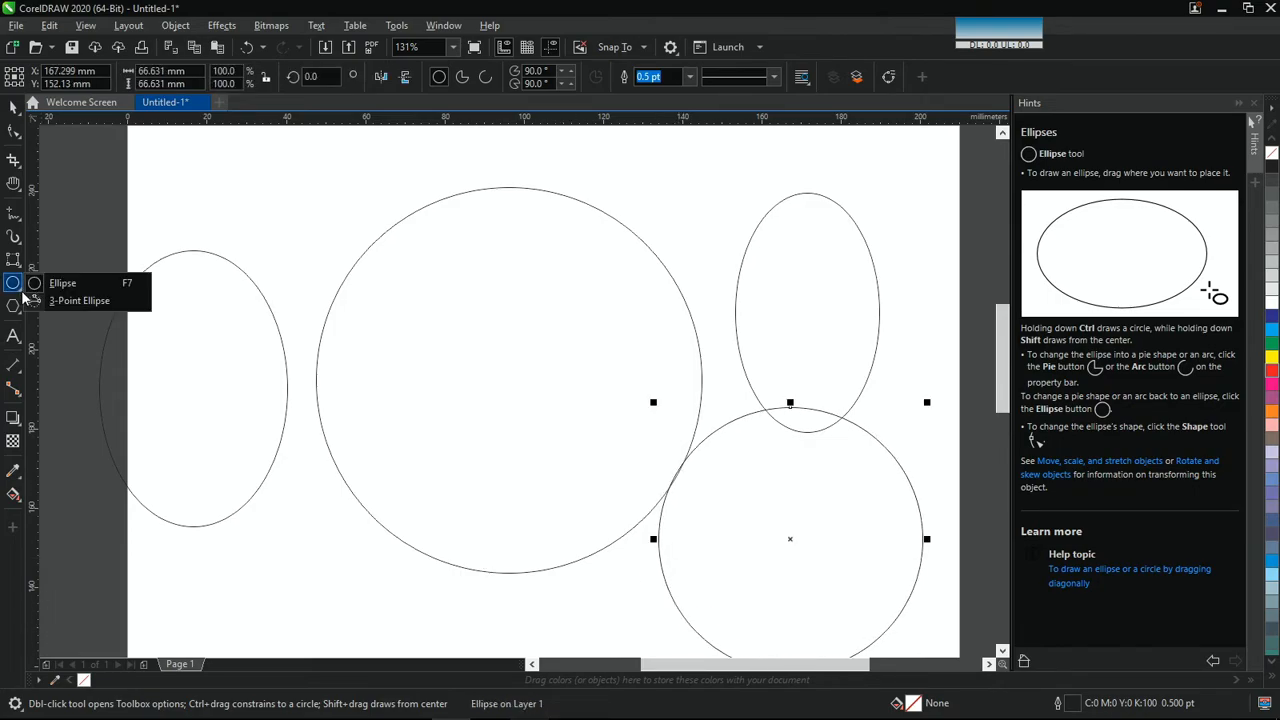
click(98, 302)
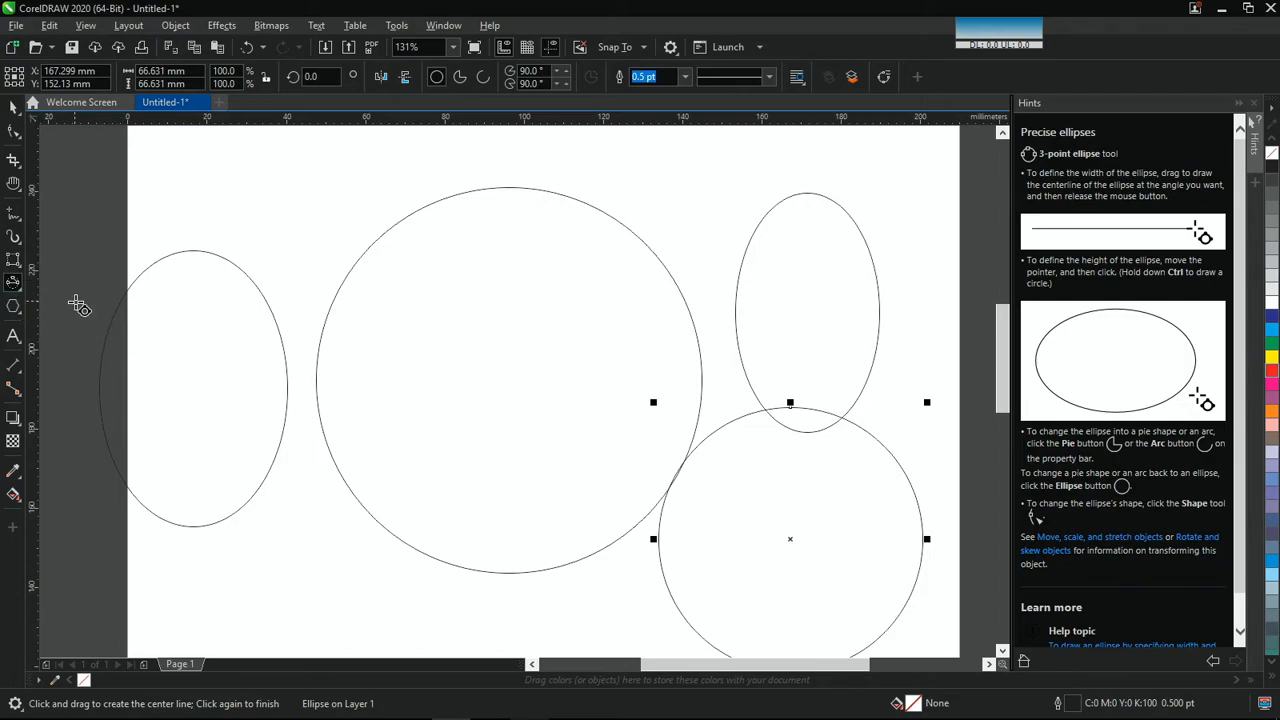
key(Escape)
key(ctrl+a)
key(Delete)
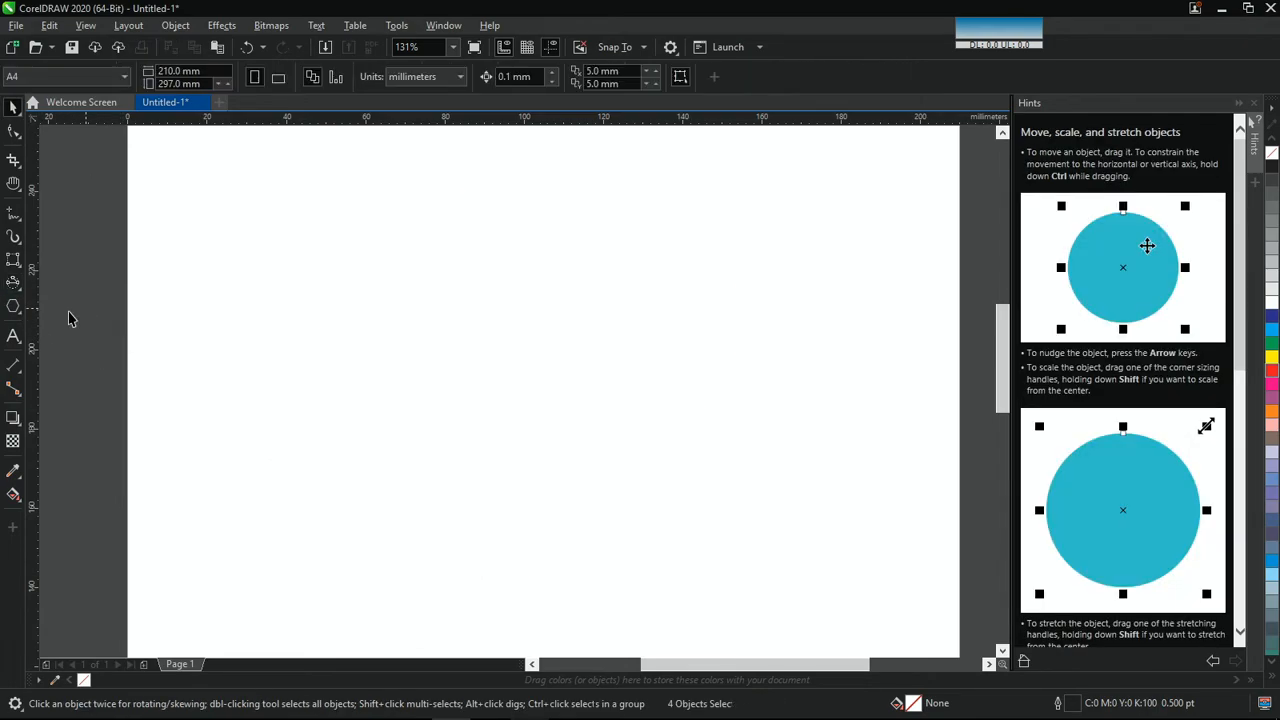
click(16, 309)
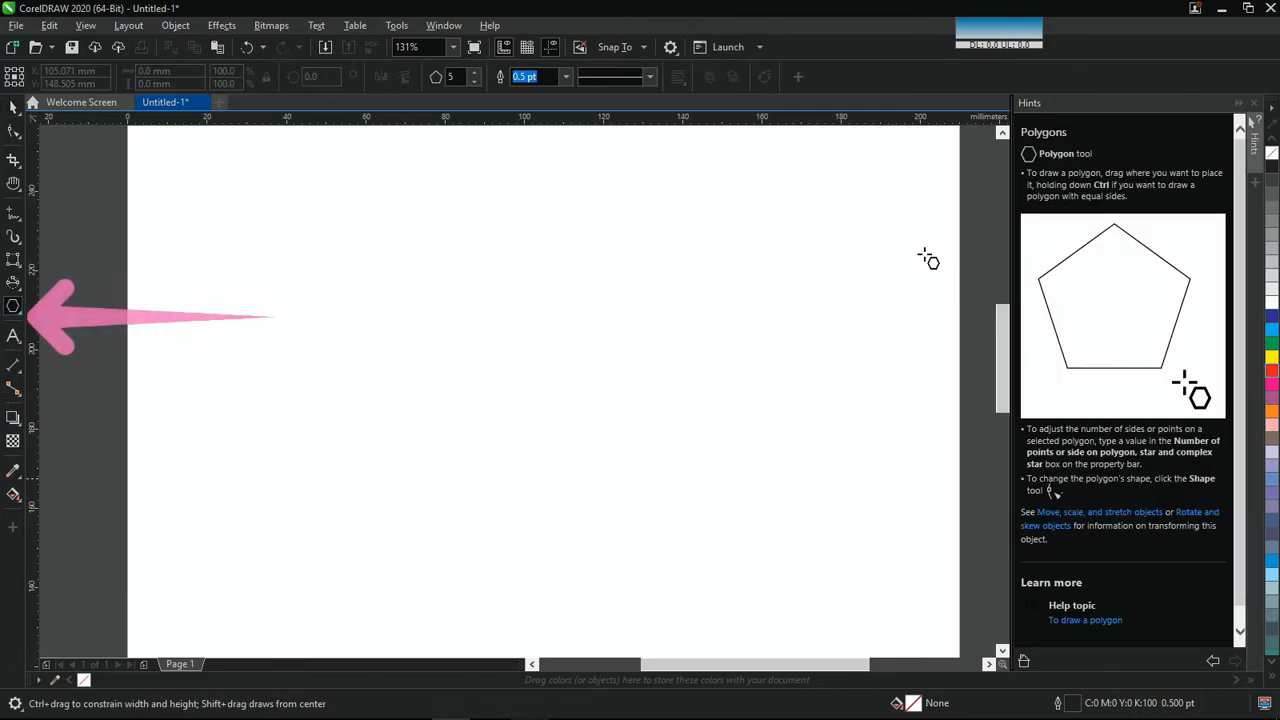
drag(366, 188, 580, 537)
key(ctrl+z)
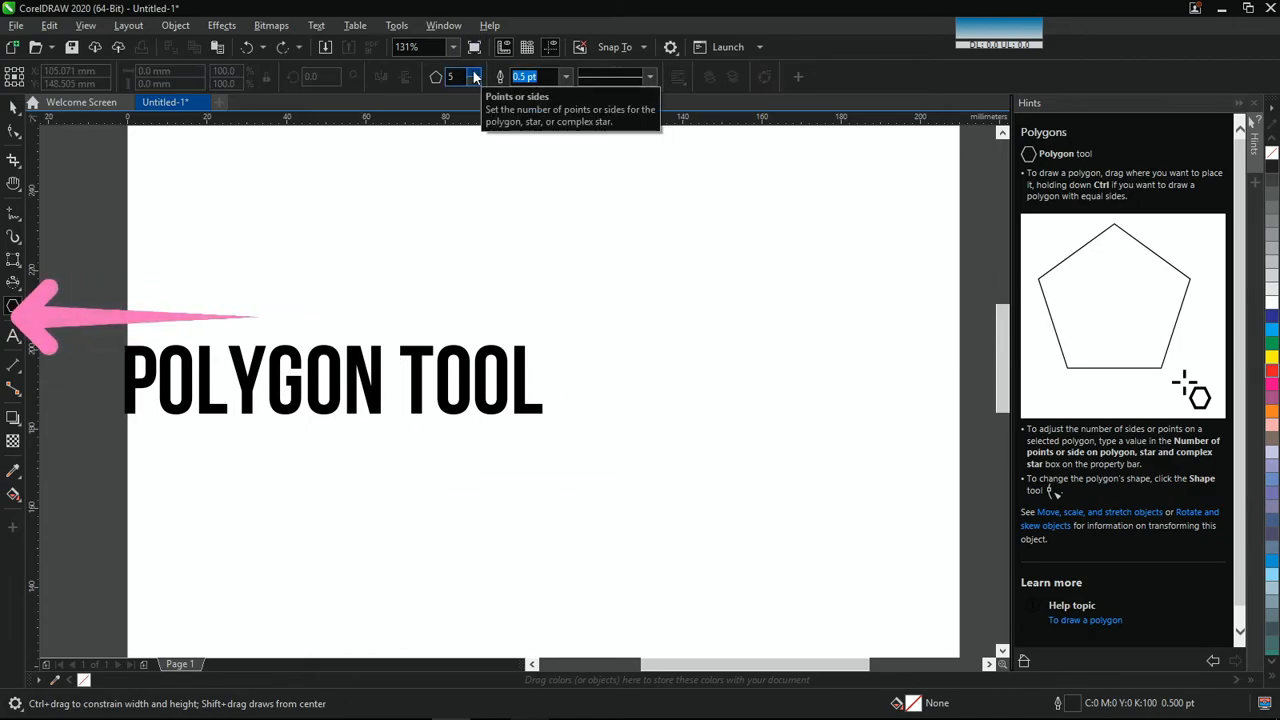
Step: Increase the Polygon tool's number of sides and draw a large polygon in the middle of the page
click(475, 73)
drag(330, 206, 714, 586)
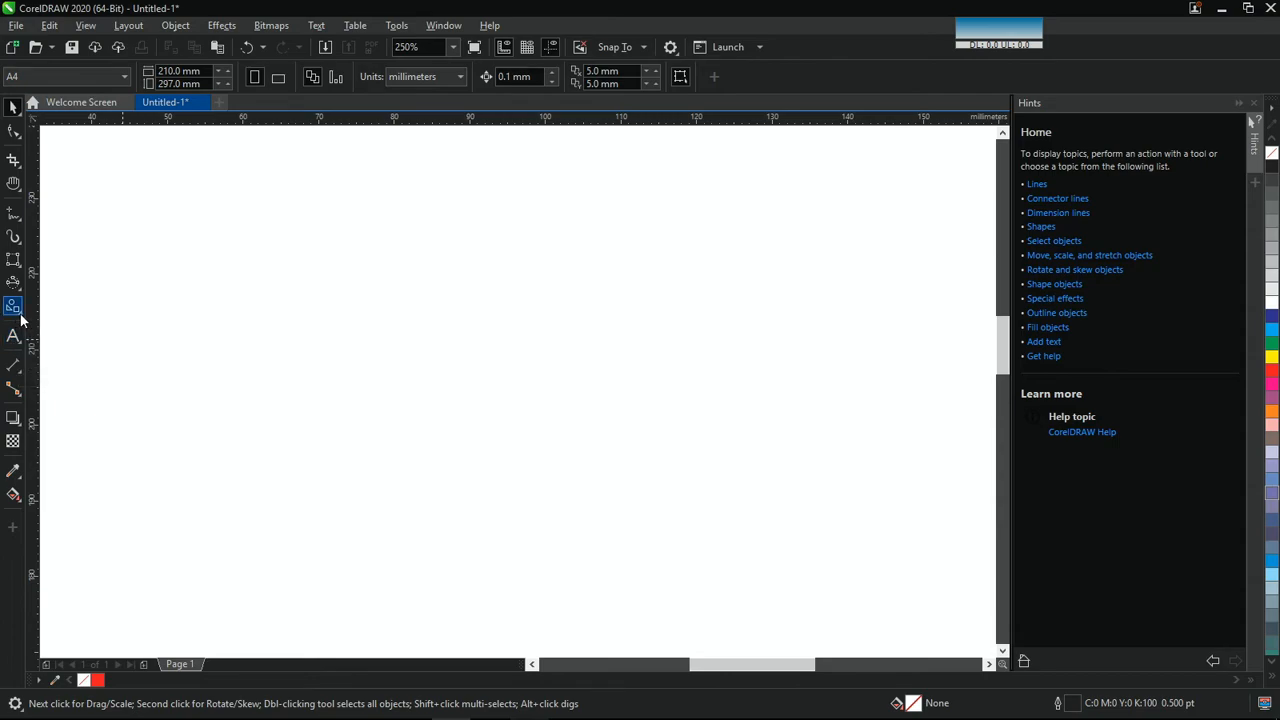
Step: Draw a cylinder about 51 by 89 mm in the middle of the page with the Common Shapes tool
click(20, 315)
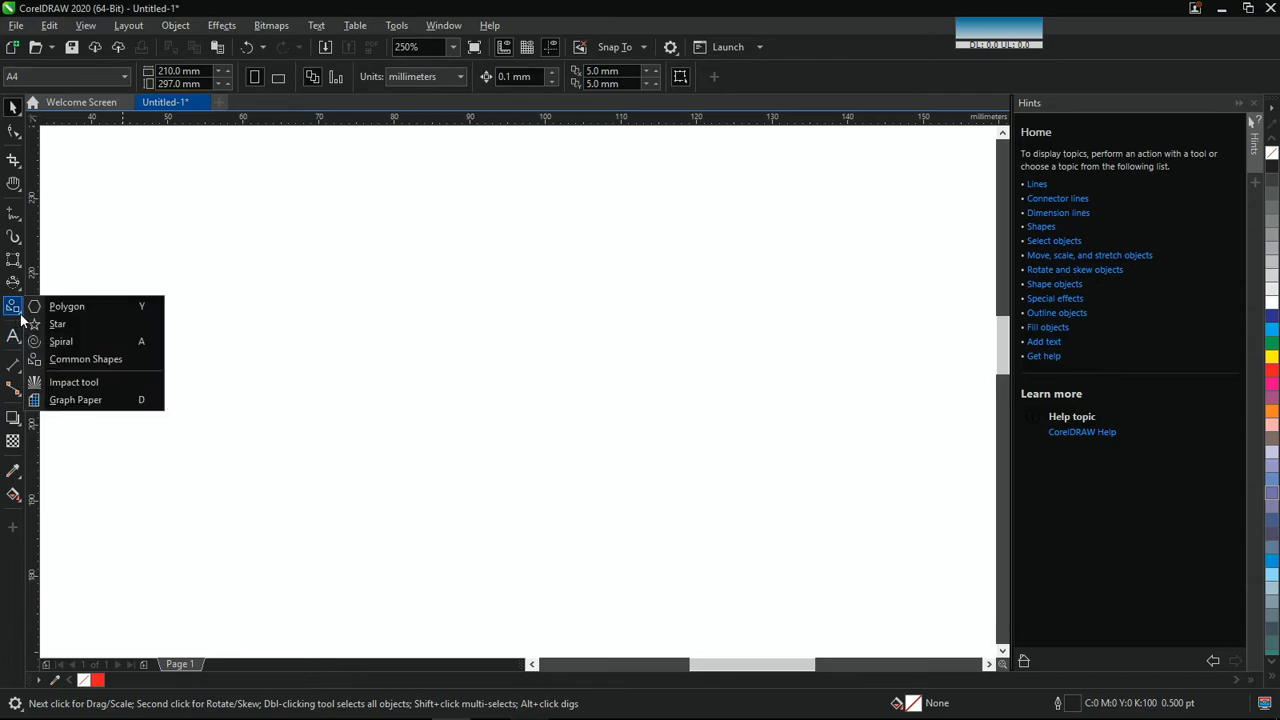
click(74, 360)
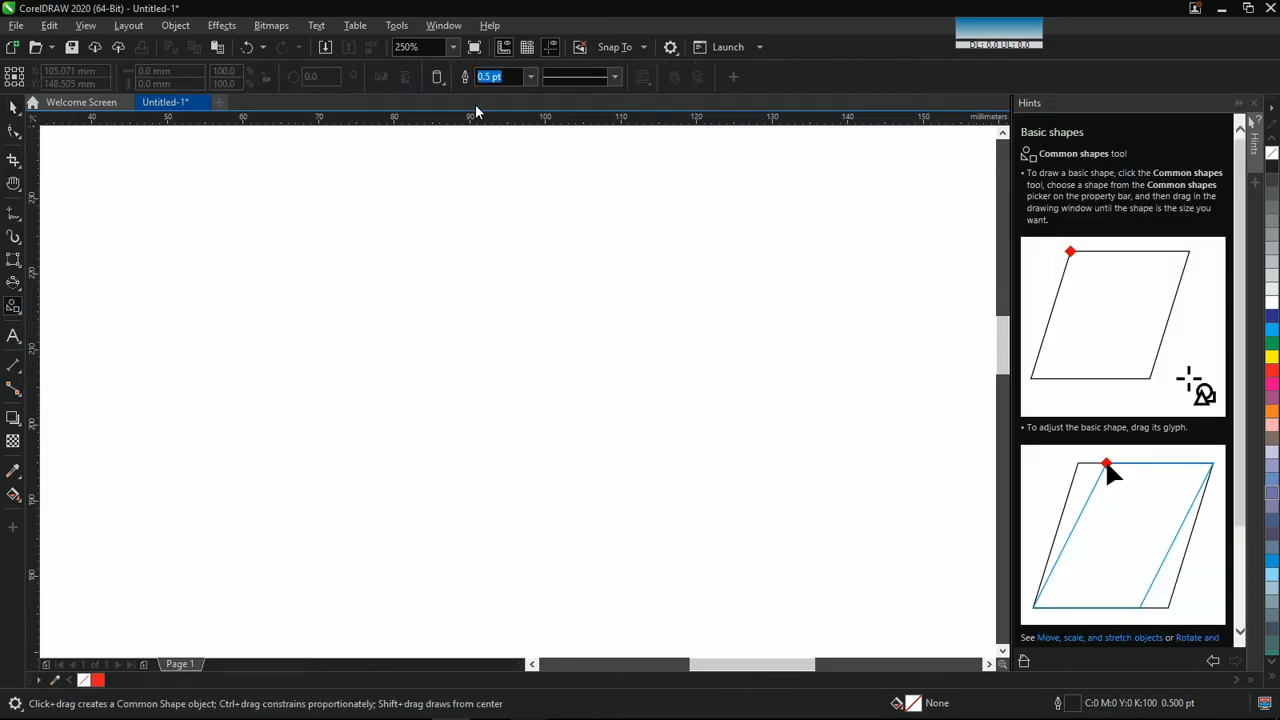
click(440, 80)
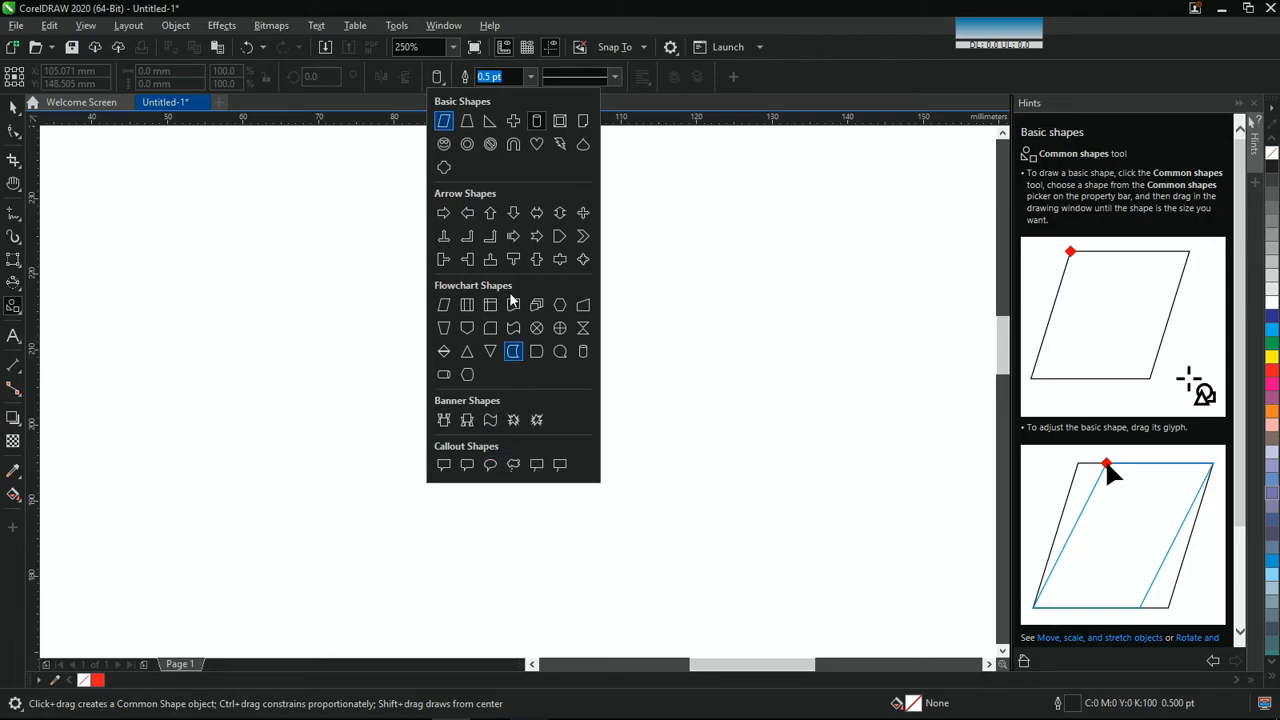
click(537, 123)
right_click(537, 123)
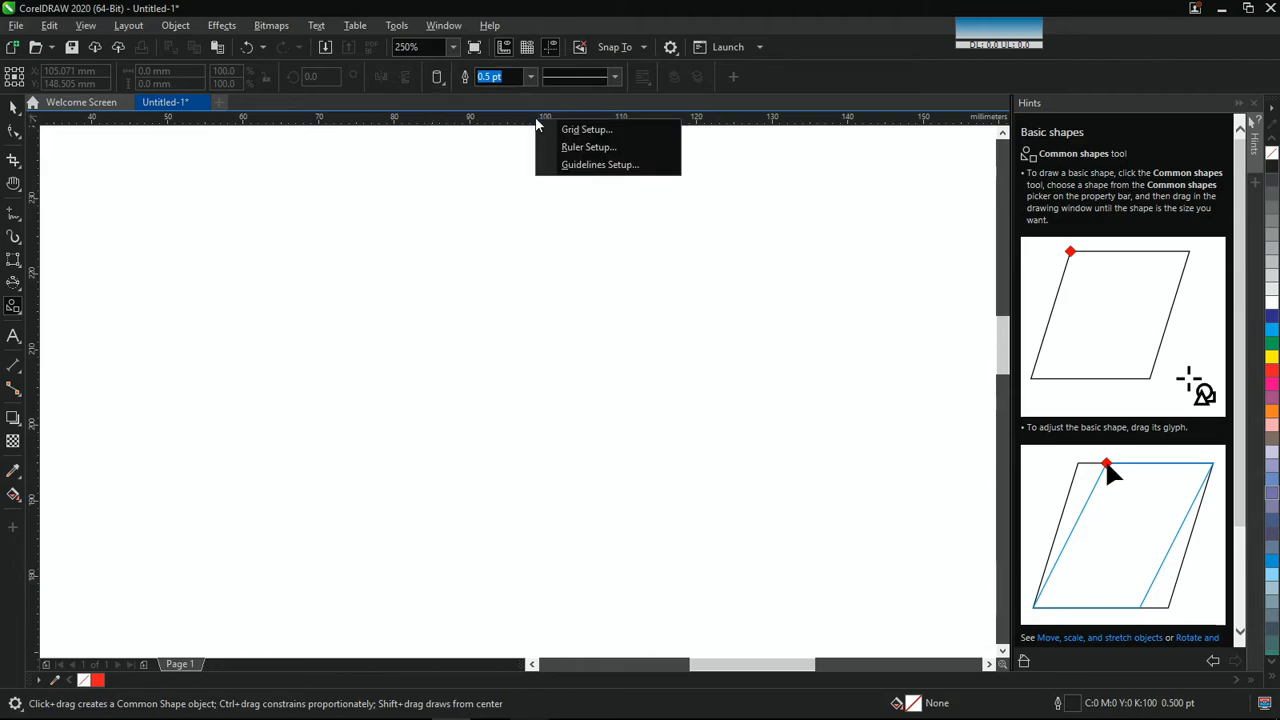
click(402, 256)
mouse_move(406, 246)
mouse_down()
mouse_move(580, 519)
mouse_move(651, 589)
mouse_up()
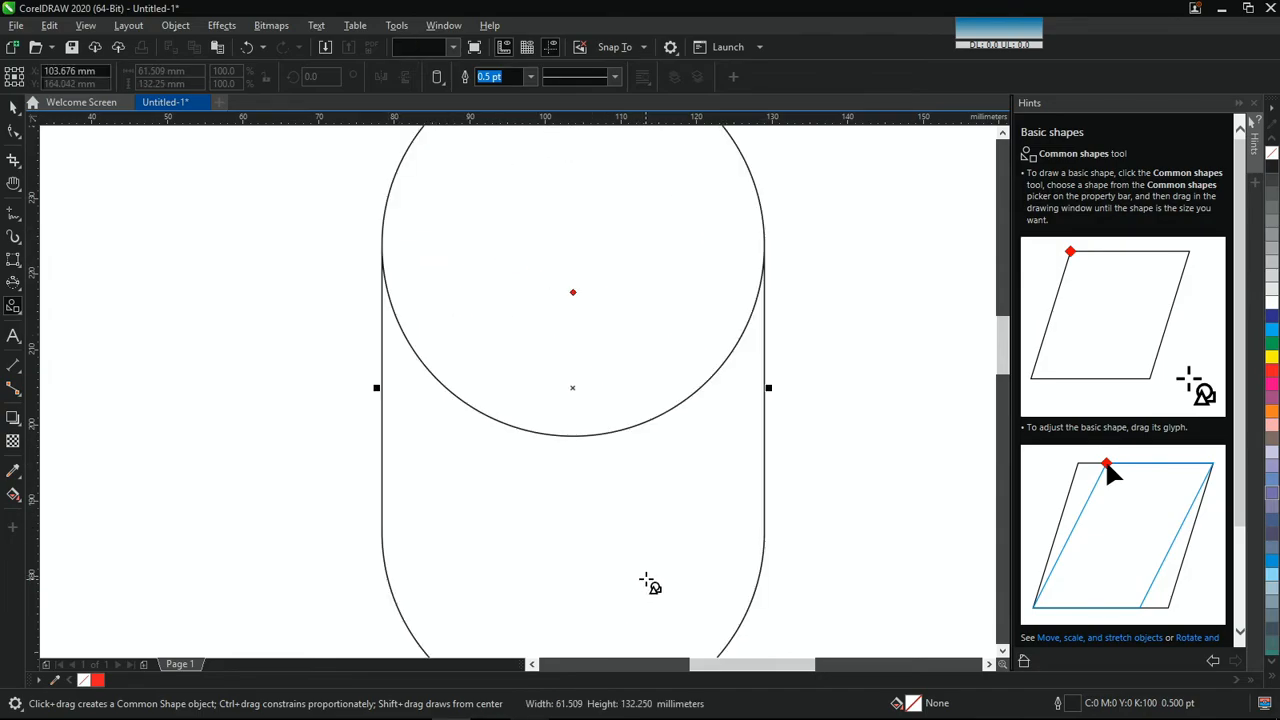
scroll(620, 473, down, 2)
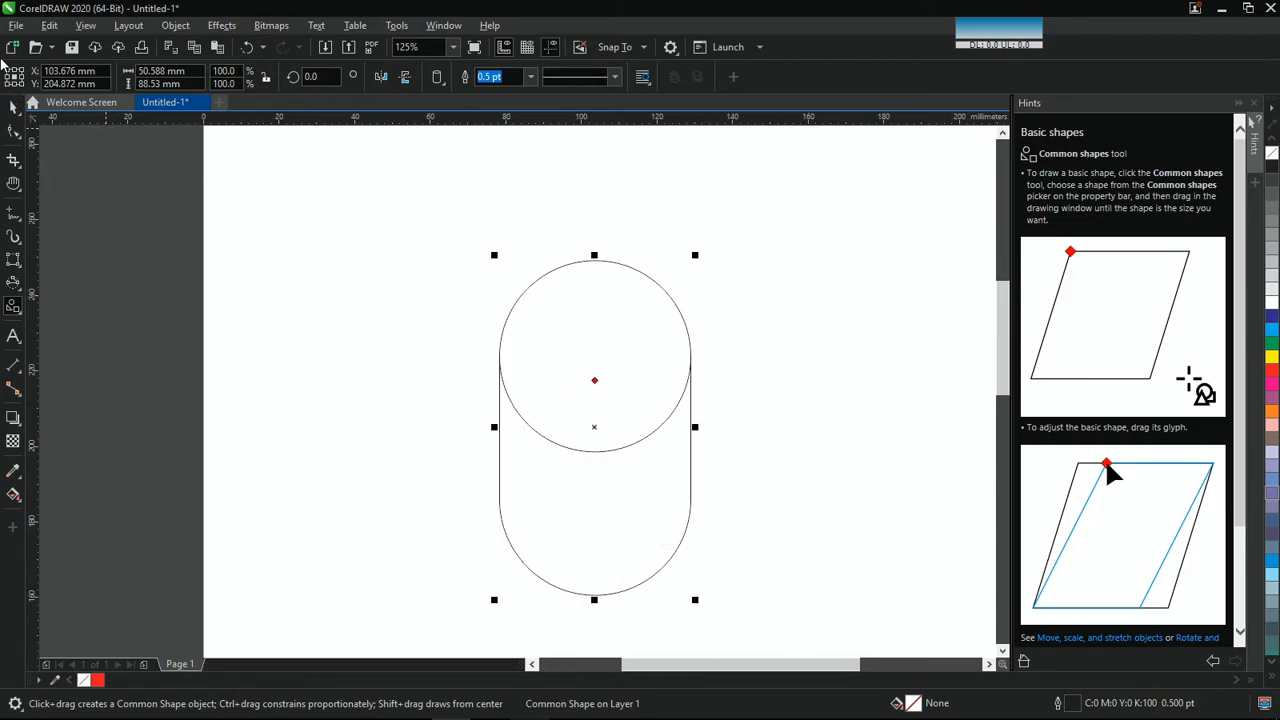
Step: Reshape the cylinder by its glyph with the Shape tool to about 81 mm high, and delete the cylinder
click(10, 134)
drag(594, 381, 594, 414)
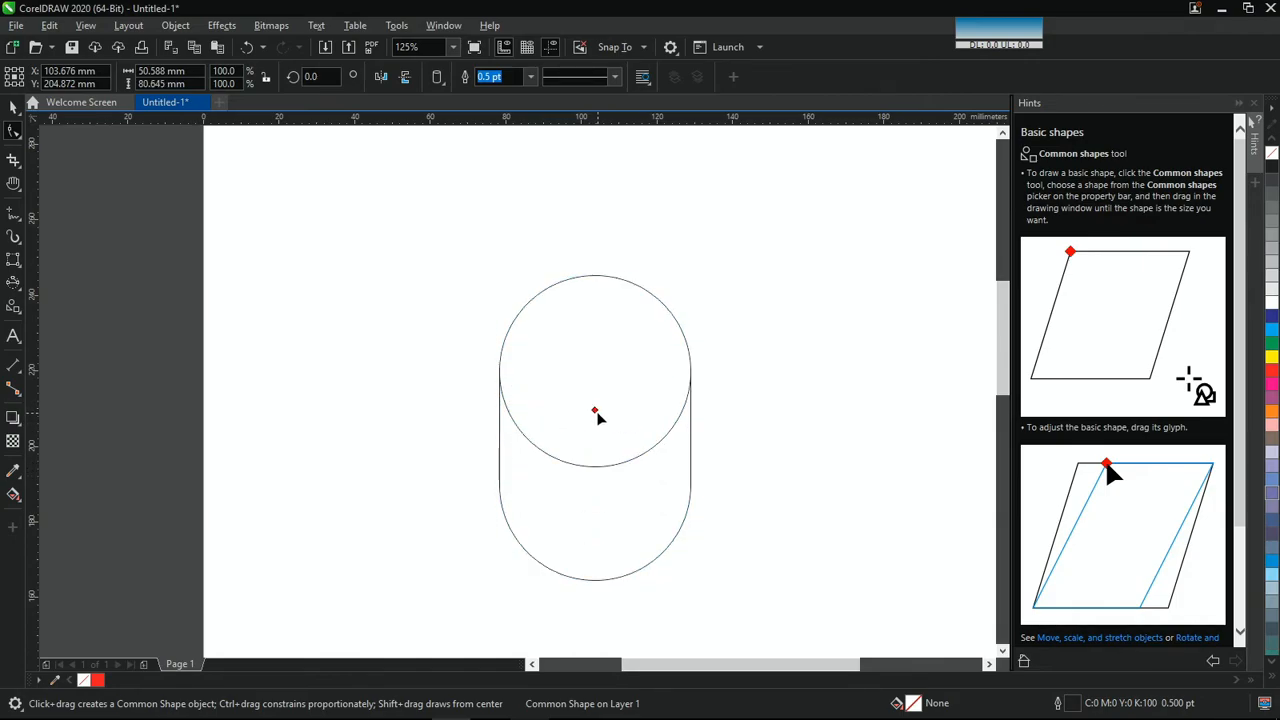
click(13, 107)
key(Delete)
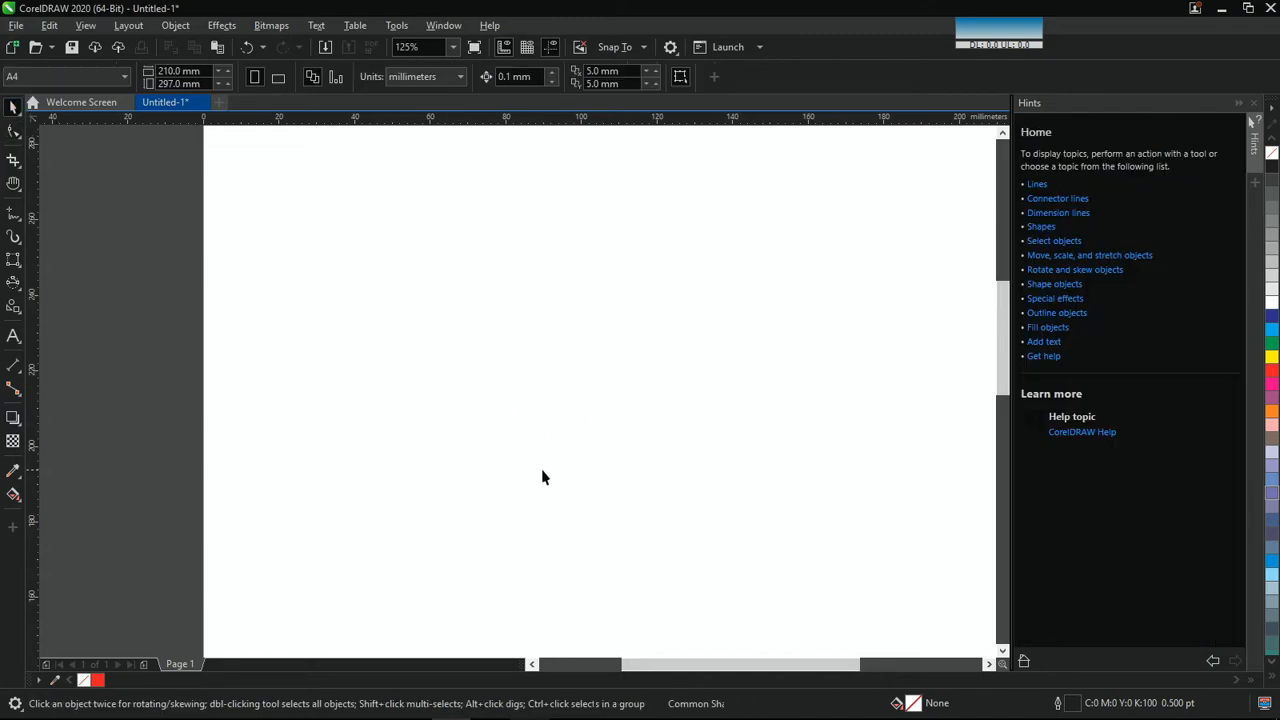
Step: Add the artistic text "the toolbox" in Arial 24 pt on the upper part of the page
click(13, 337)
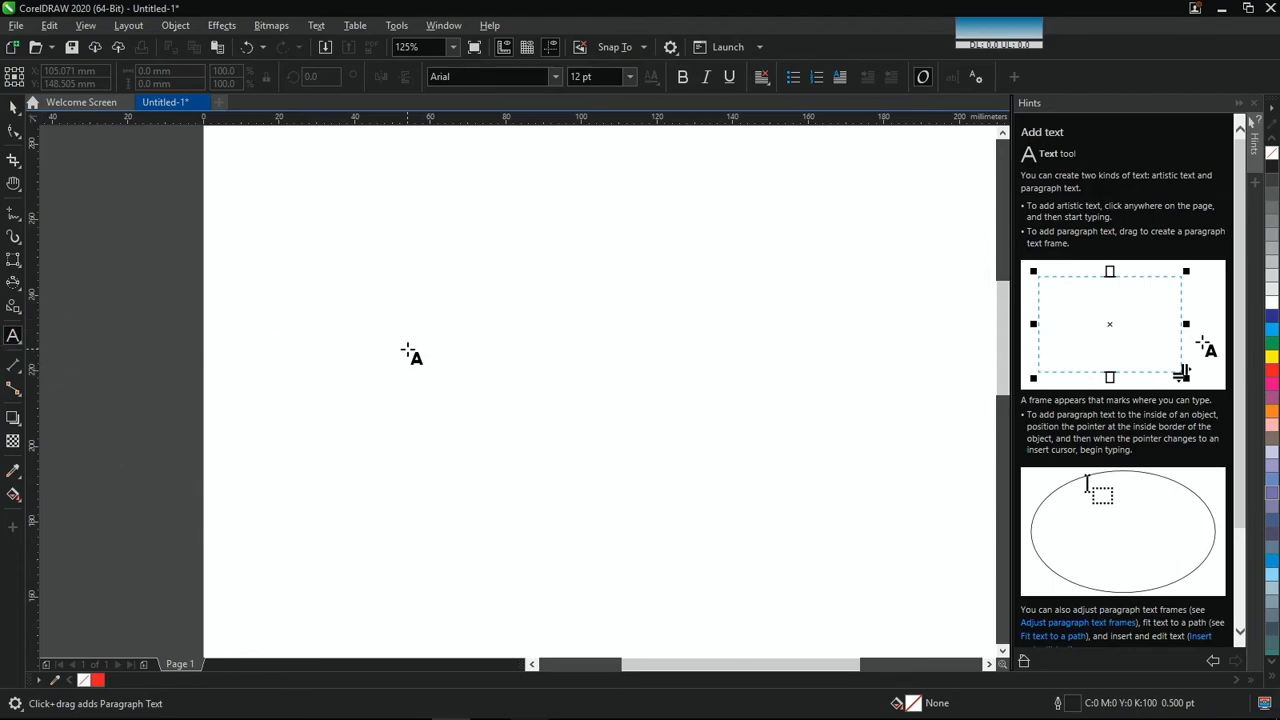
click(353, 342)
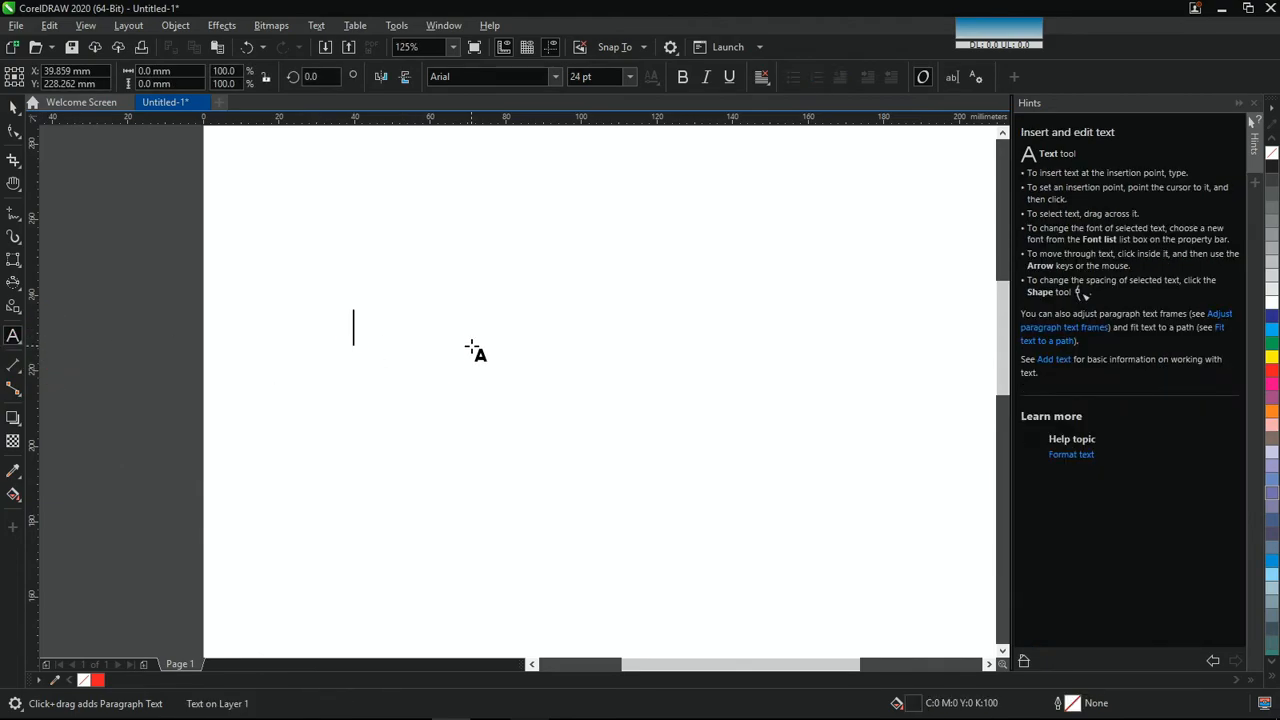
text(the to)
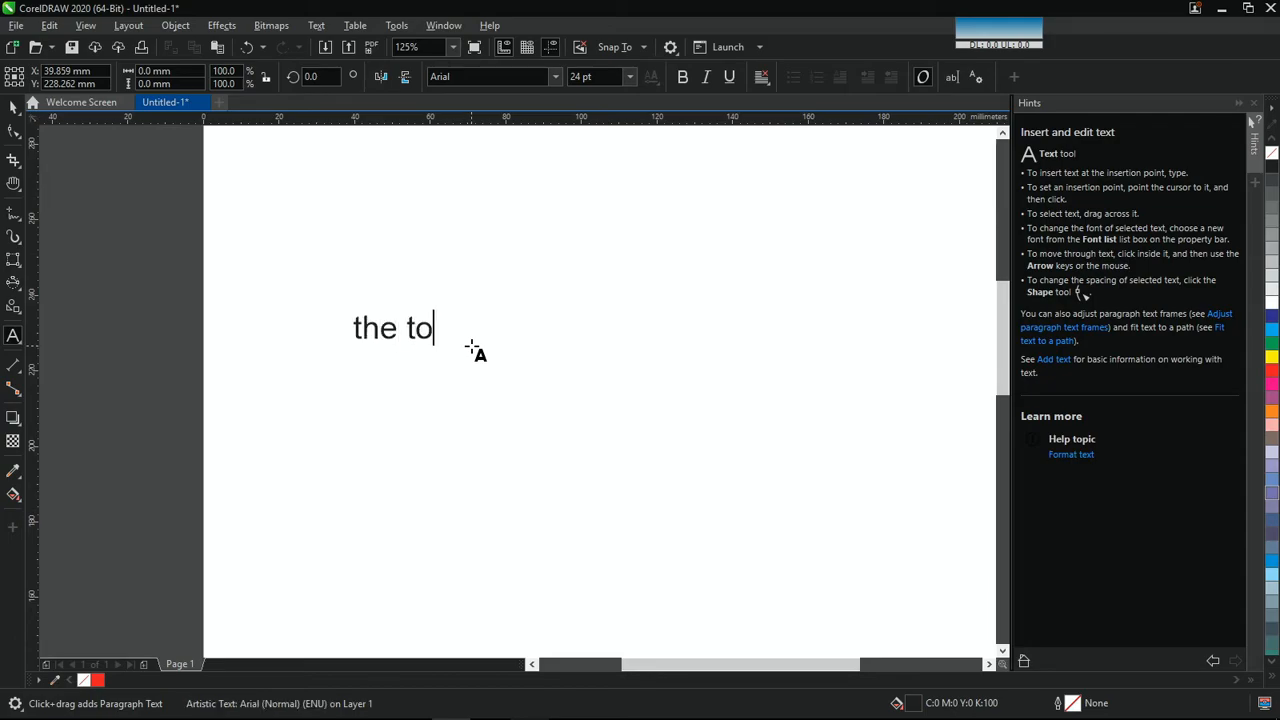
text(olbox)
Step: Select the whole "the toolbox" text and change its case to UPPERCASE
scroll(356, 329, up, 2)
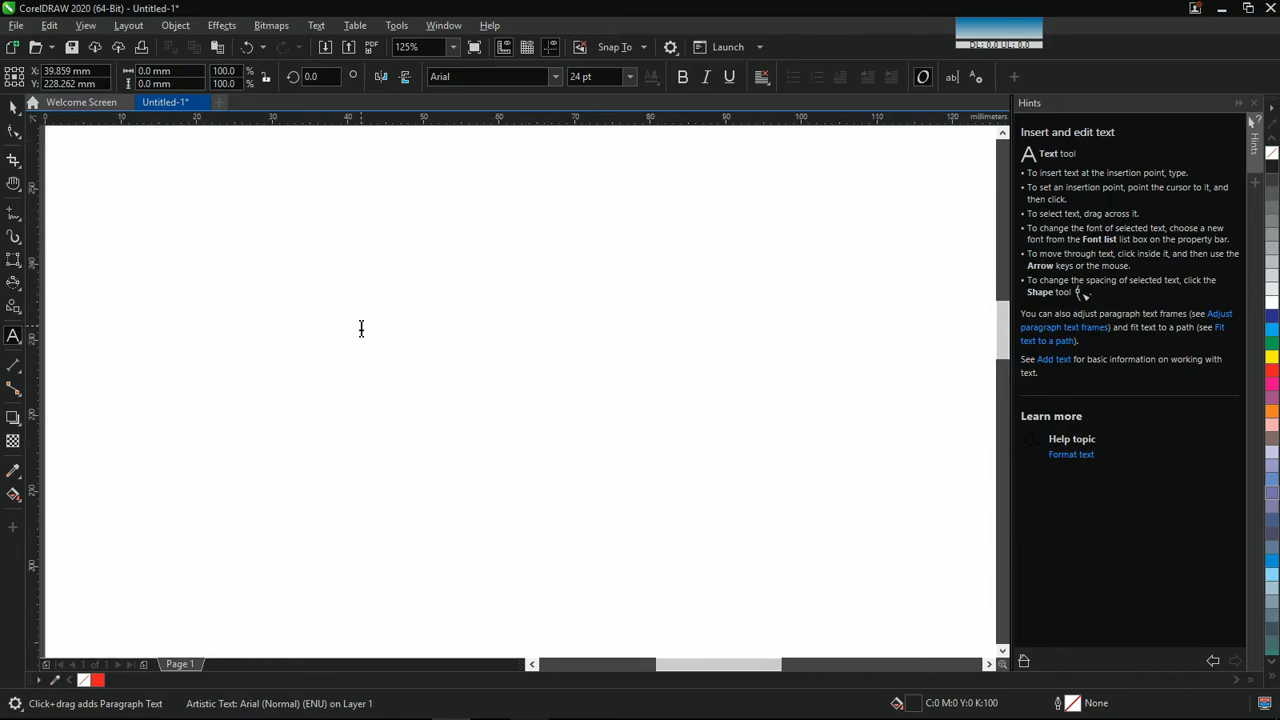
click(352, 330)
drag(352, 330, 661, 341)
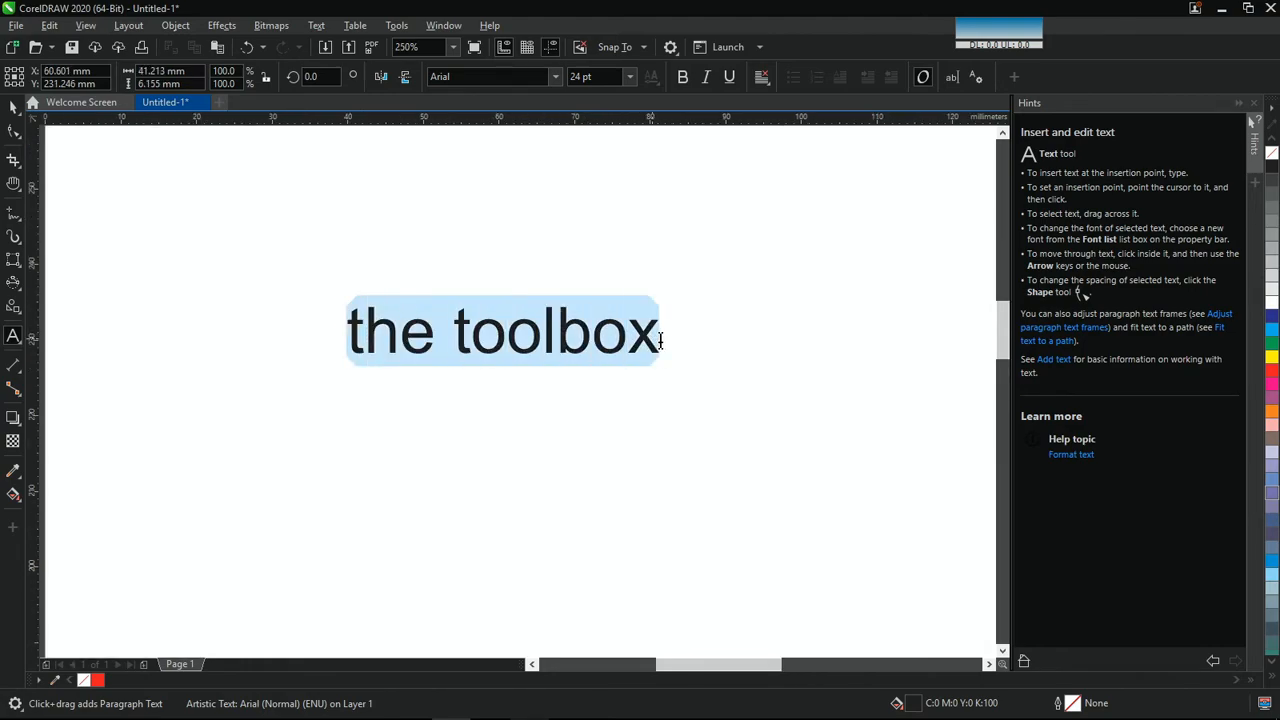
right_click(580, 335)
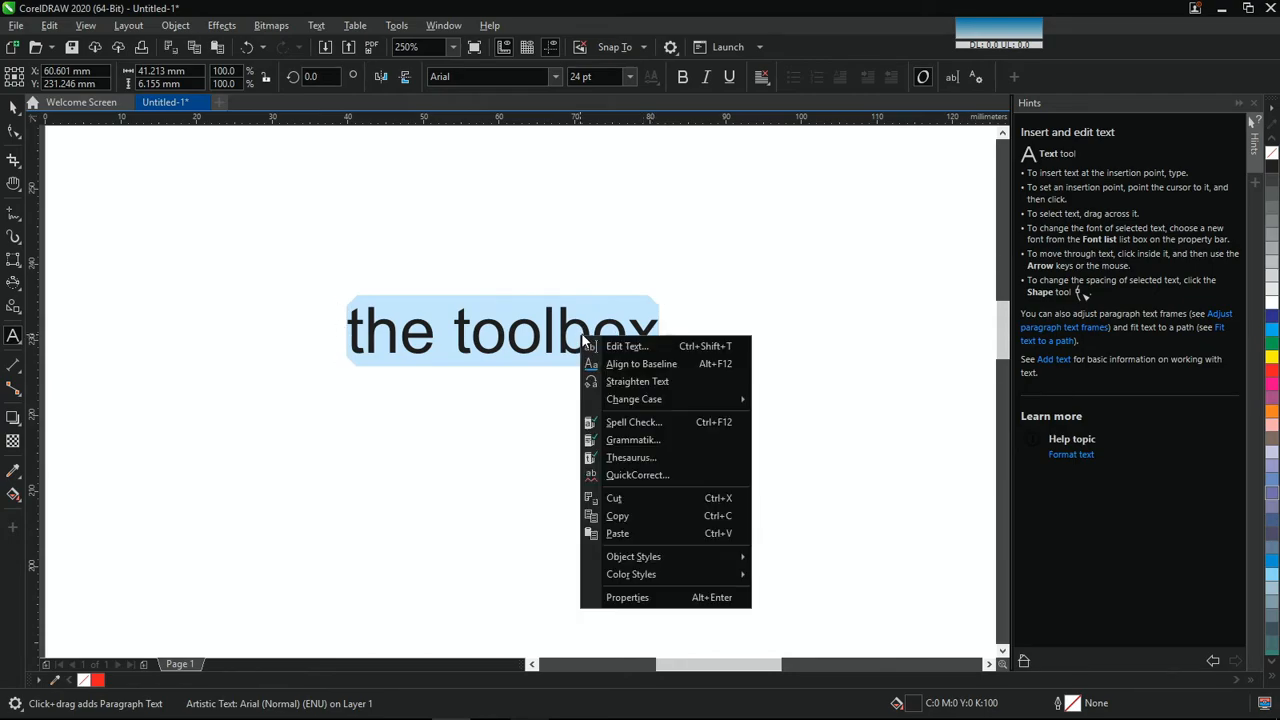
mouse_move(627, 397)
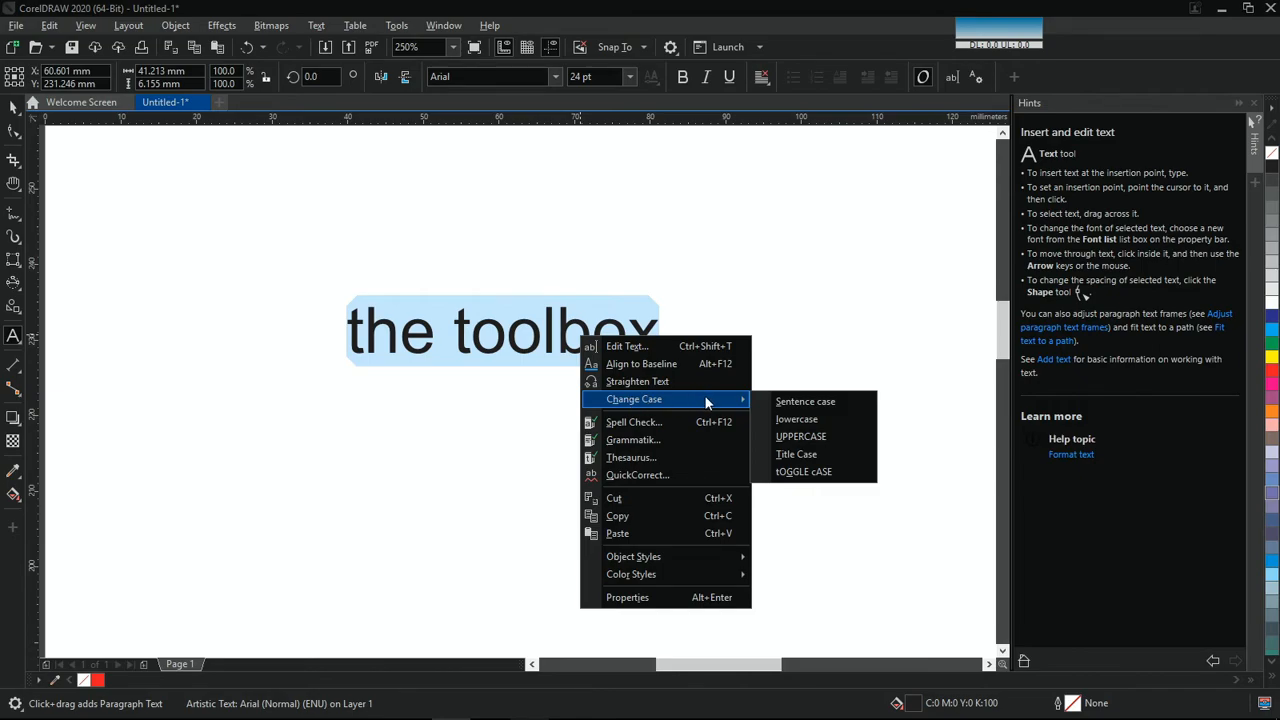
click(798, 403)
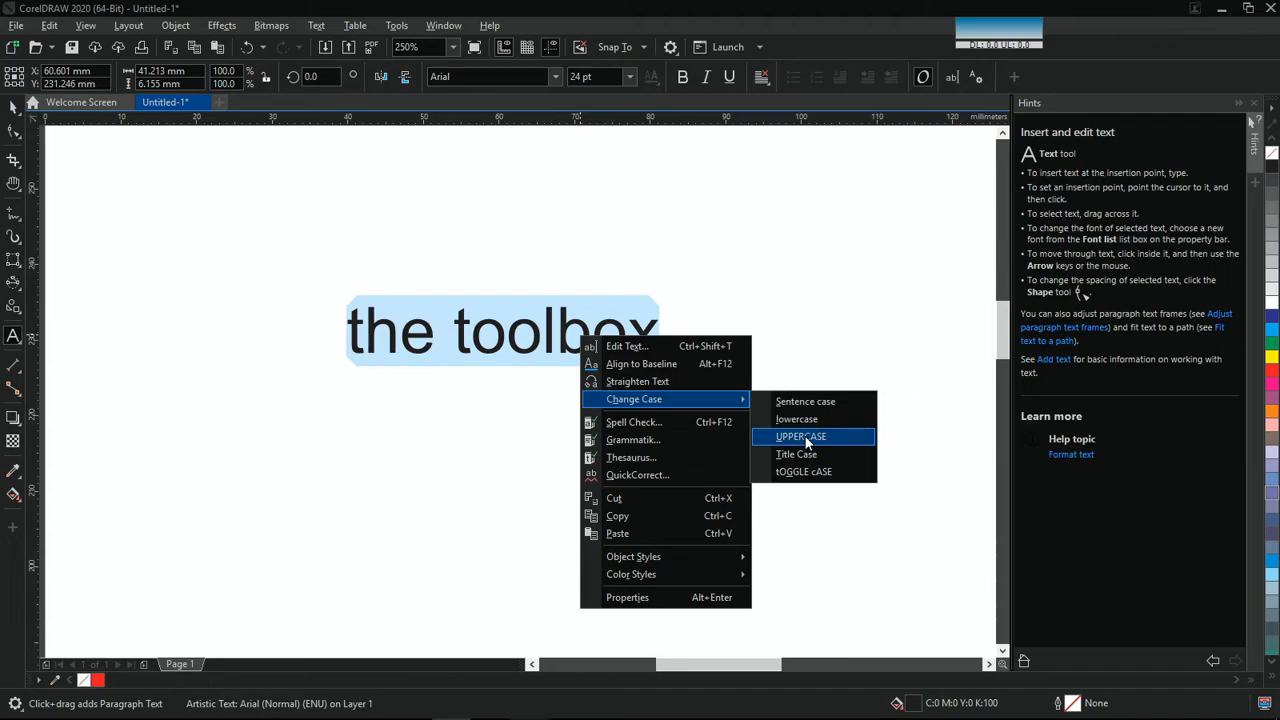
click(807, 436)
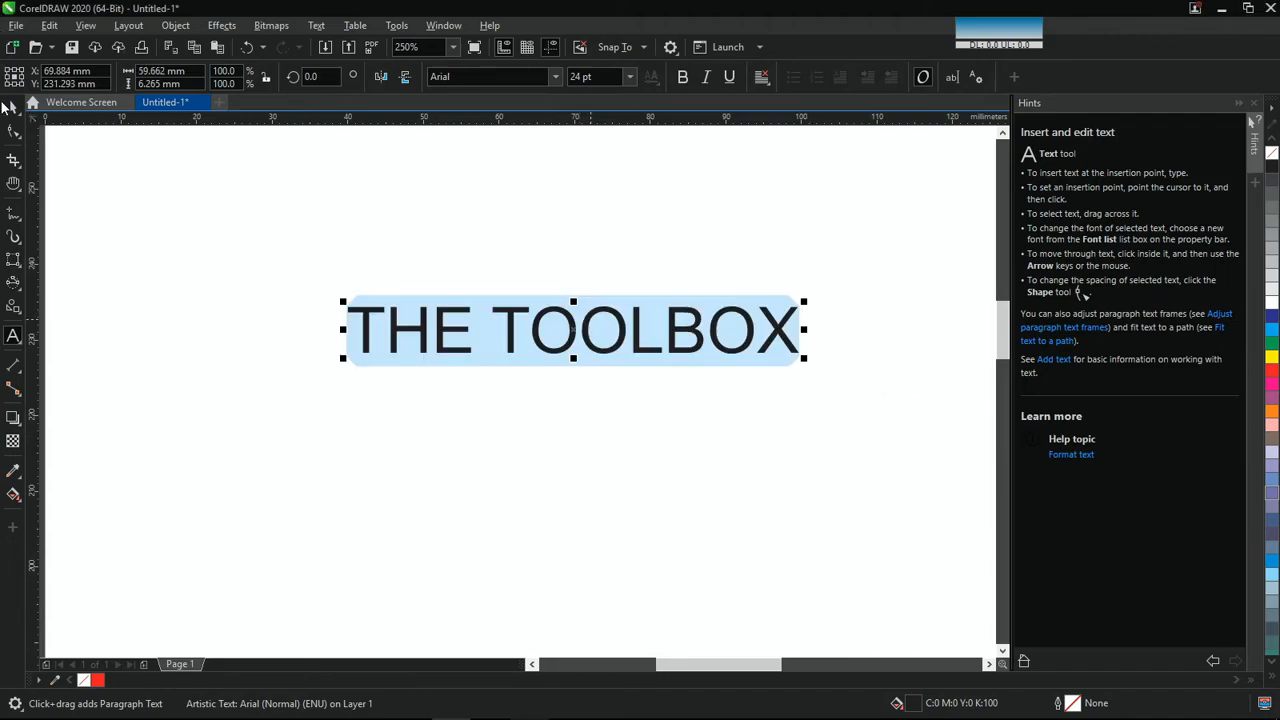
click(14, 108)
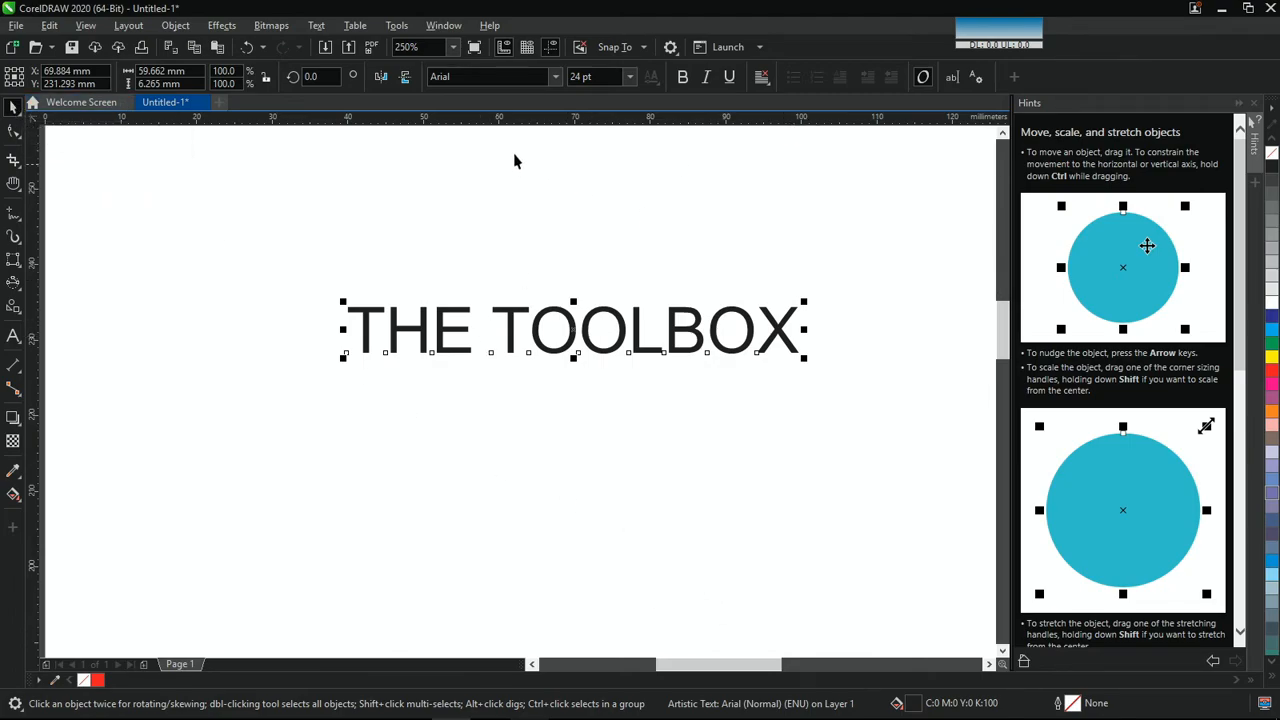
Step: Preview other fonts on the THE TOOLBOX text without applying one, and delete the text
click(557, 79)
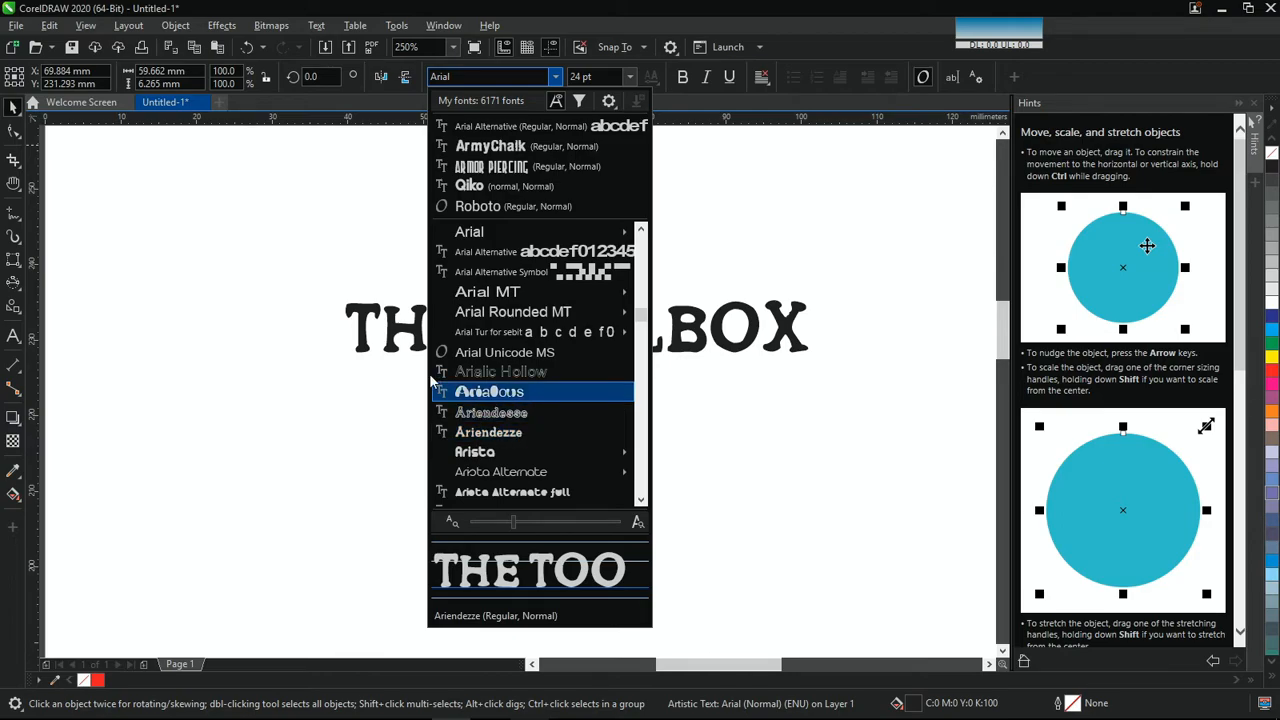
click(386, 337)
key(BackSpace)
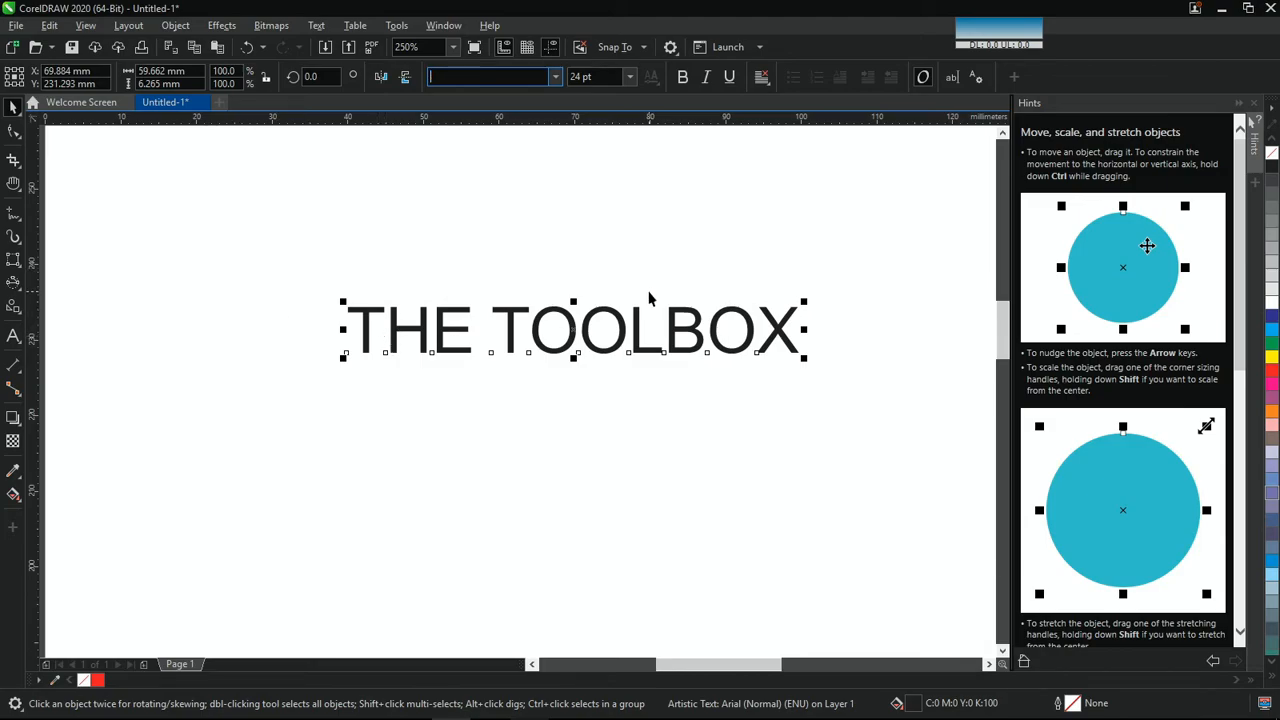
click(640, 316)
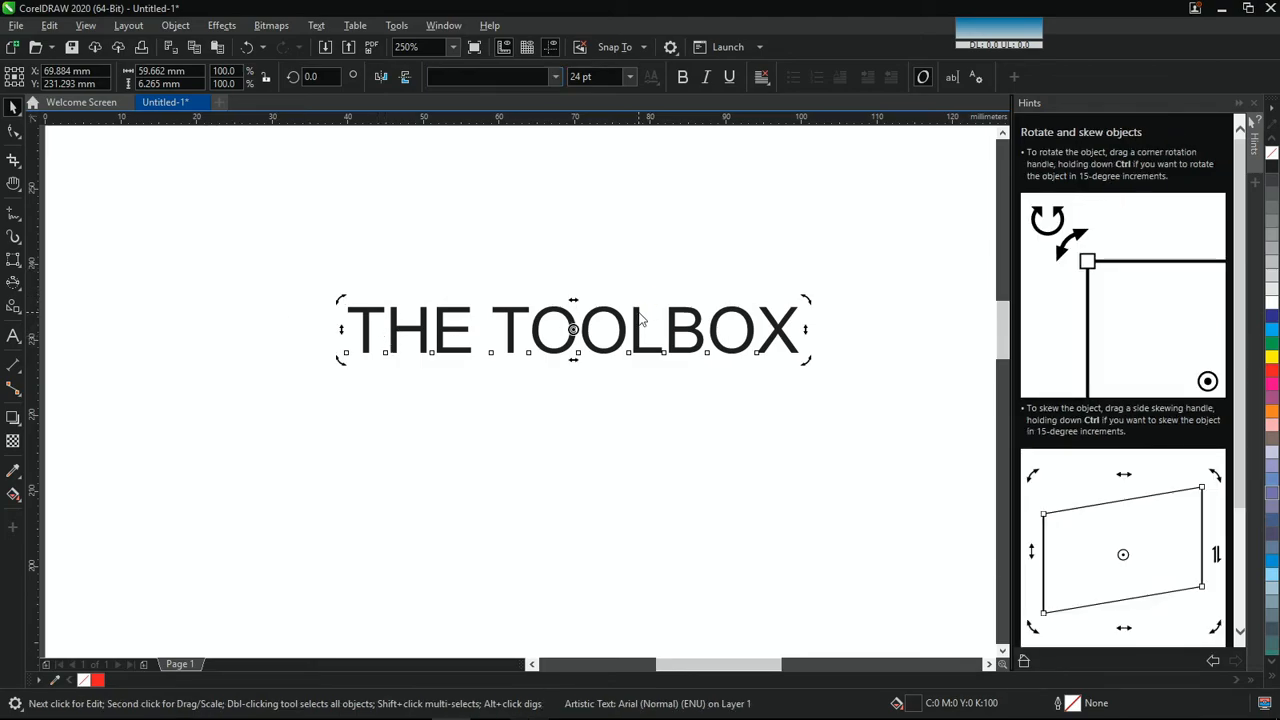
key(Delete)
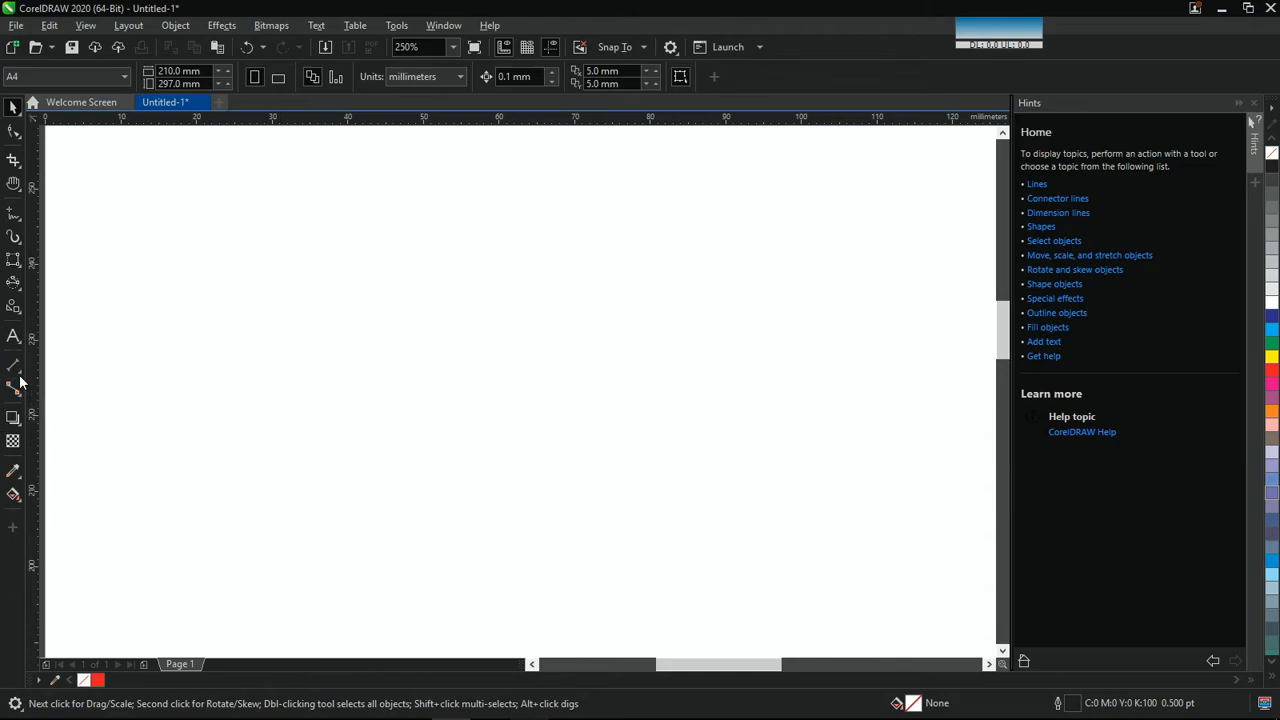
Step: Activate the Parallel Dimension tool and look through the group of related dimension tools
click(13, 369)
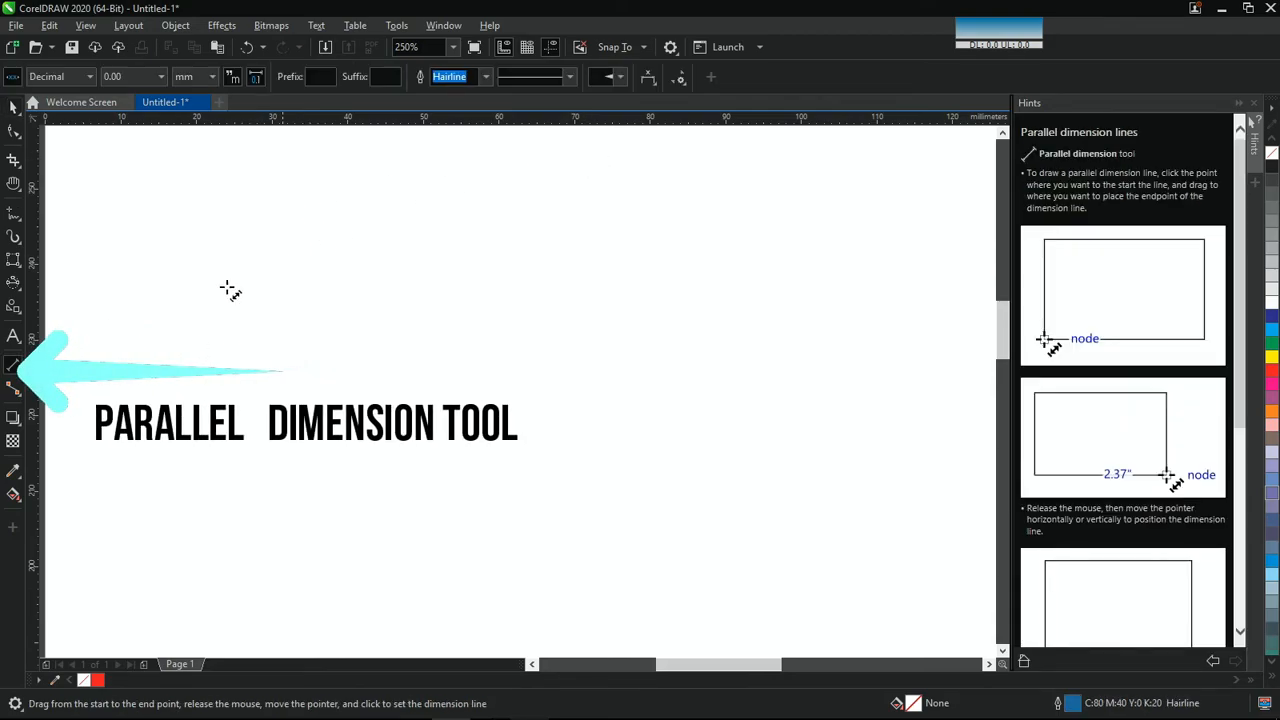
click(13, 369)
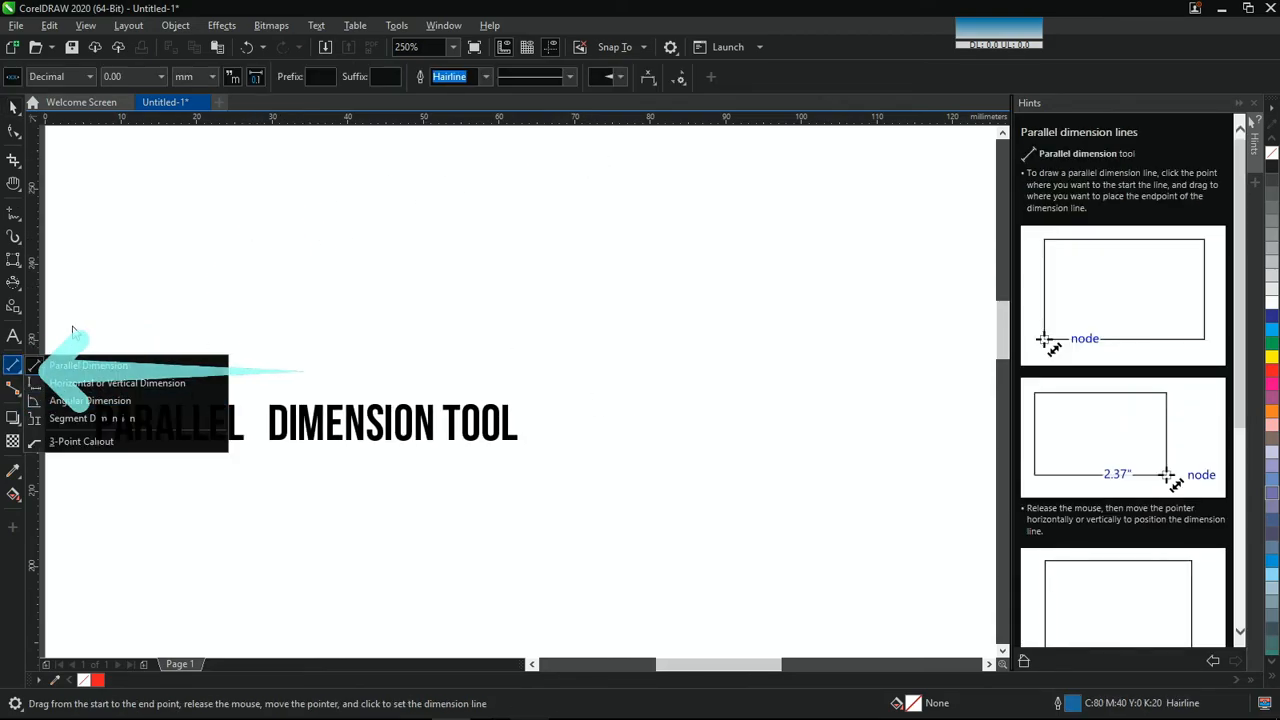
click(13, 371)
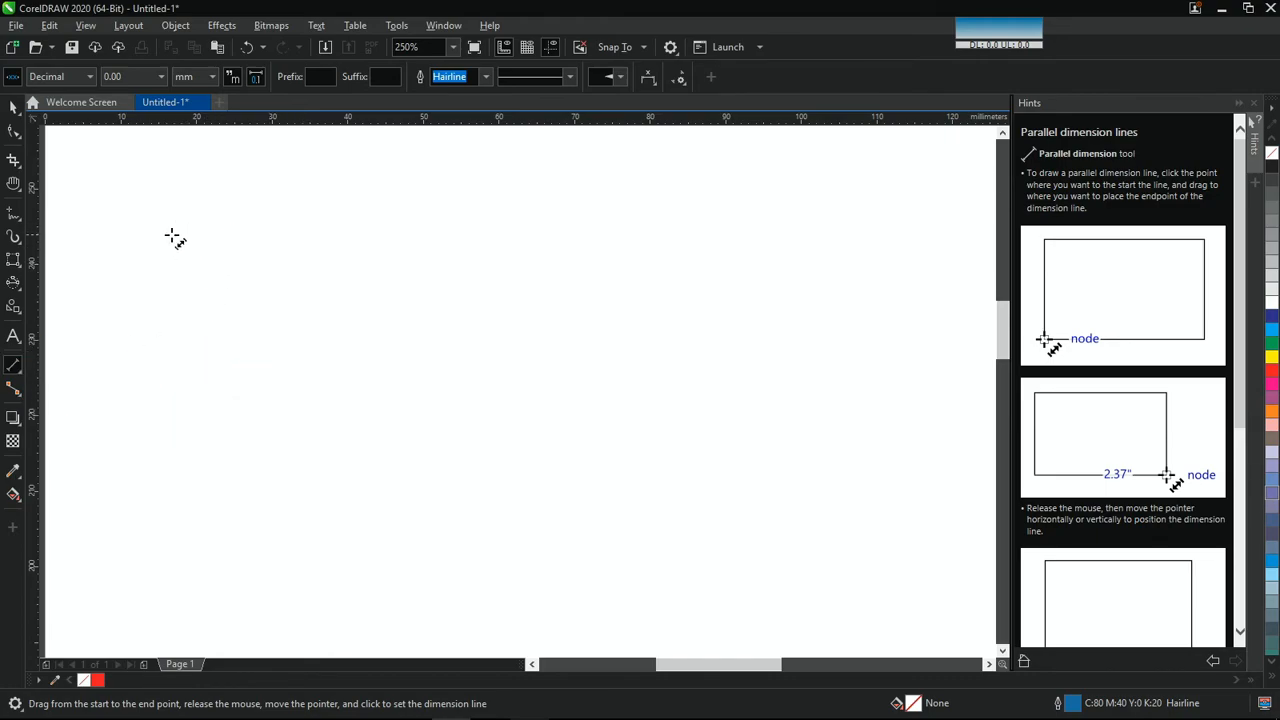
key(F6)
drag(205, 220, 342, 329)
click(401, 380)
key(ctrl+z)
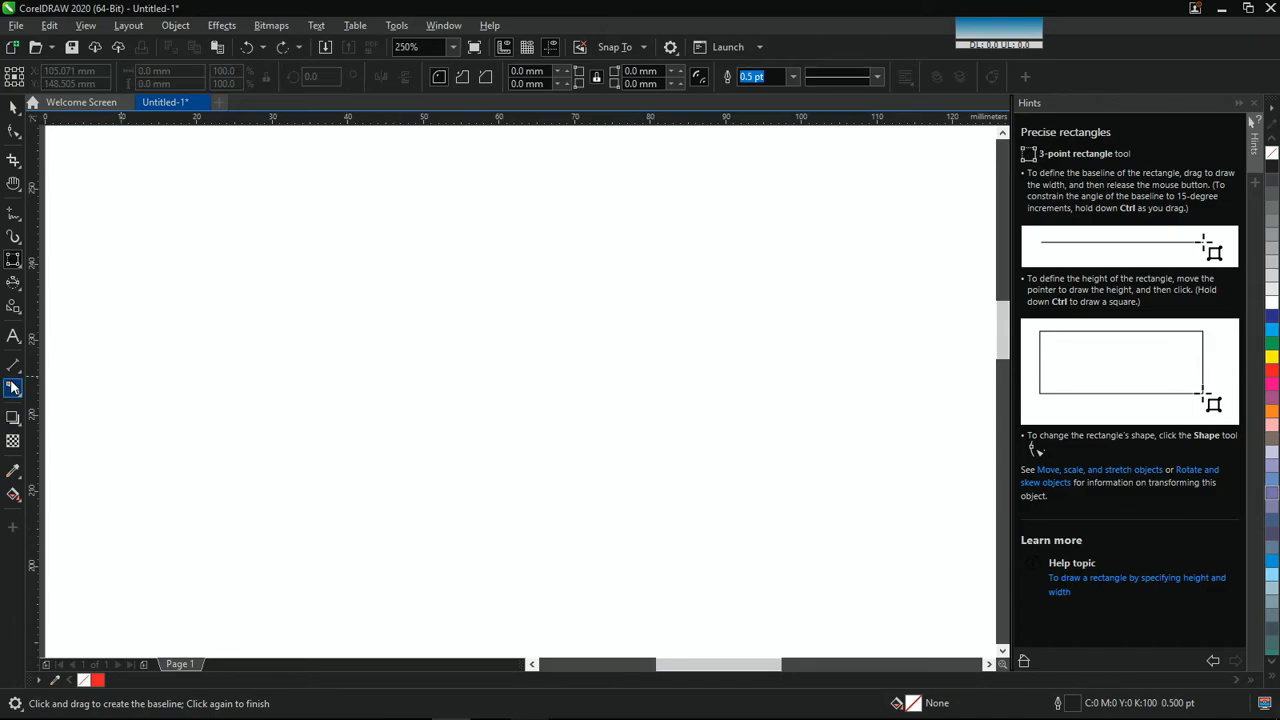
Step: Draw a near-horizontal parallel dimension about 77 mm long with its dimension line placed well below the measured points, and delete it
drag(188, 262, 771, 268)
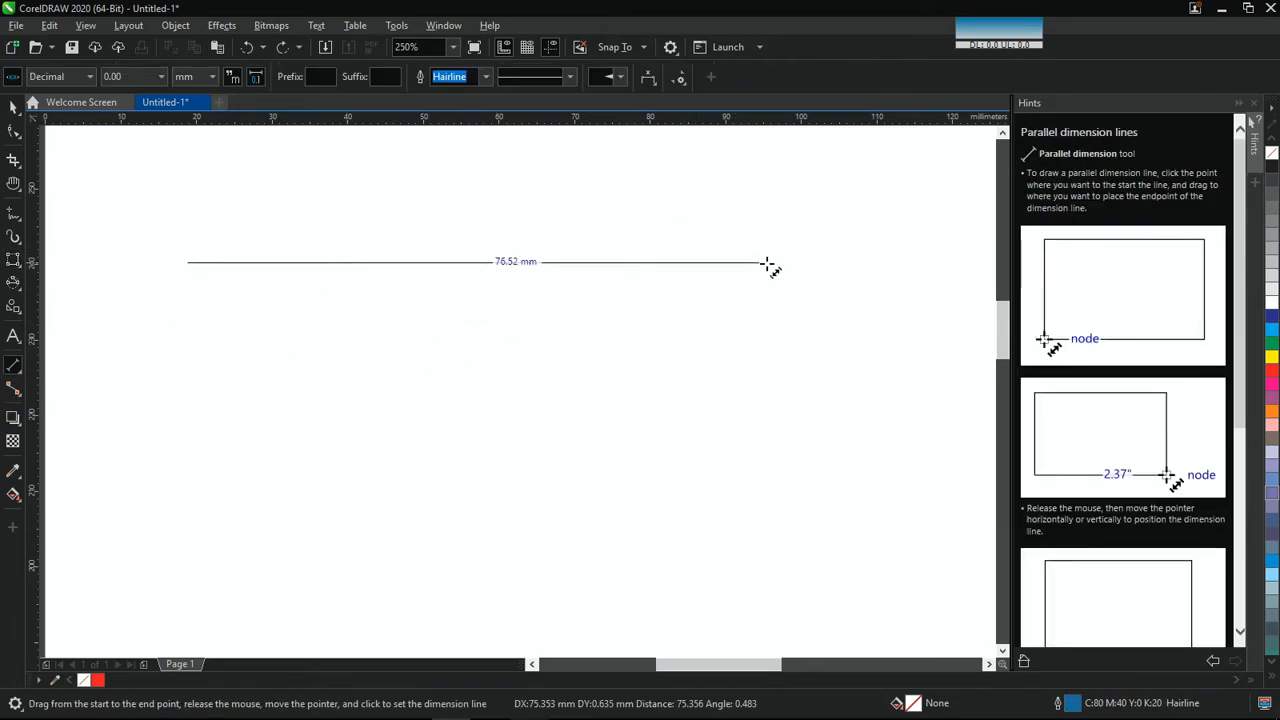
click(792, 526)
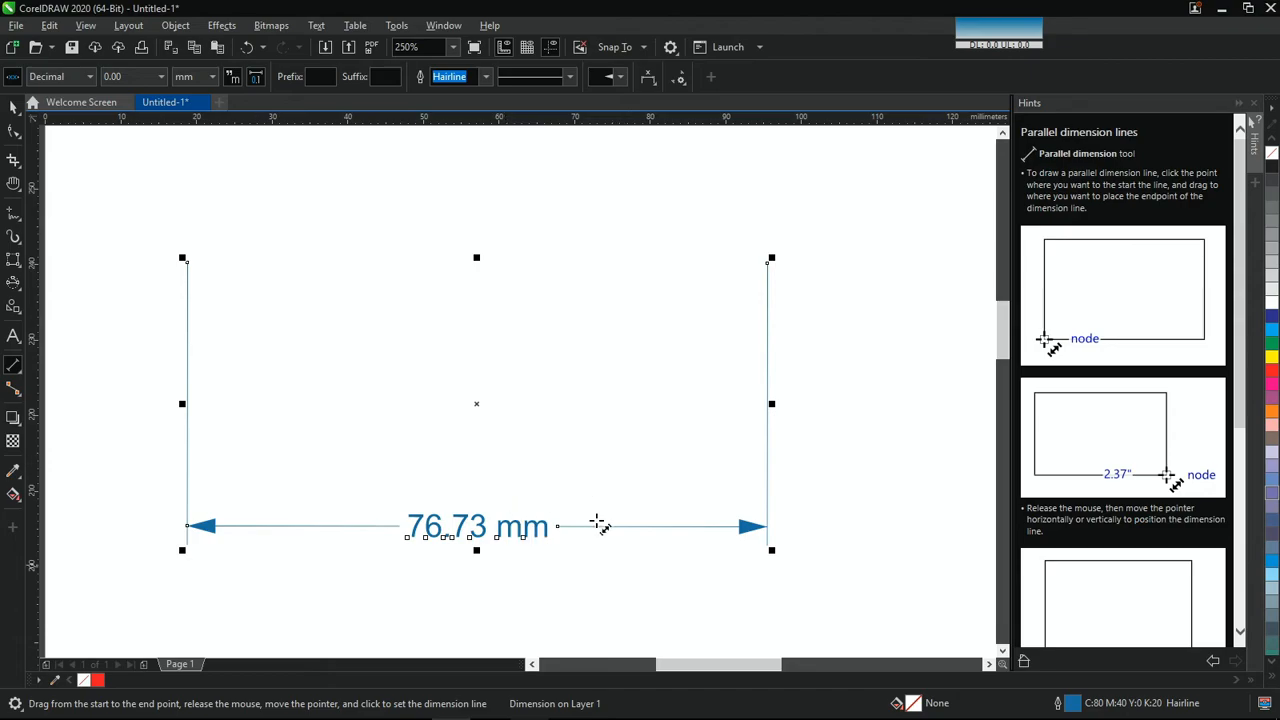
key(space)
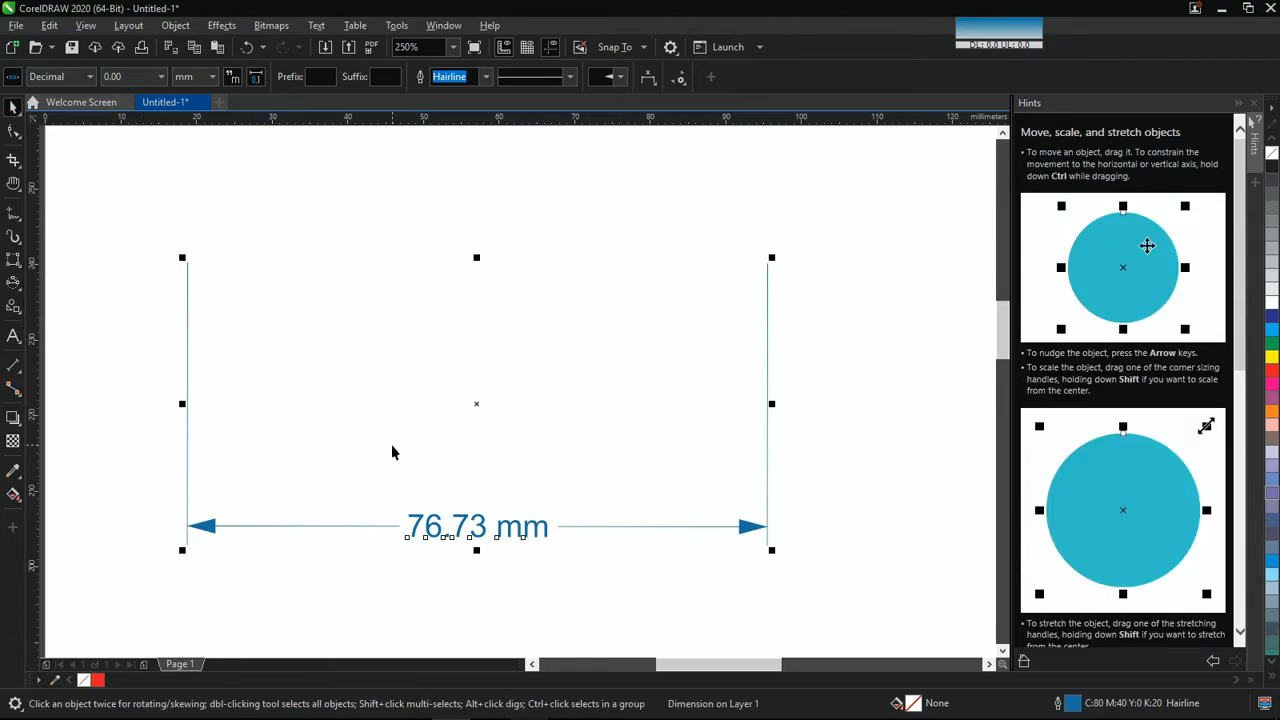
key(Delete)
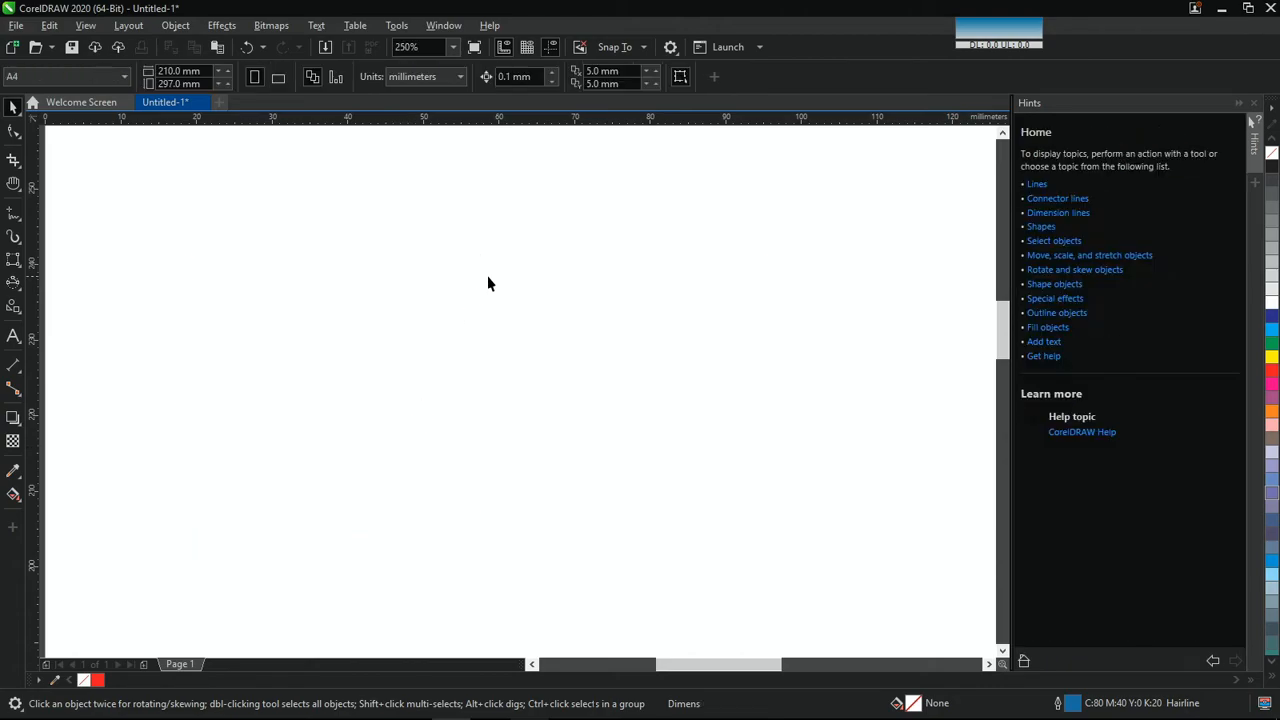
Step: Draw two circles side by side with the Ellipse tool, about 36 mm wide on the left and 37 mm on the right
click(13, 392)
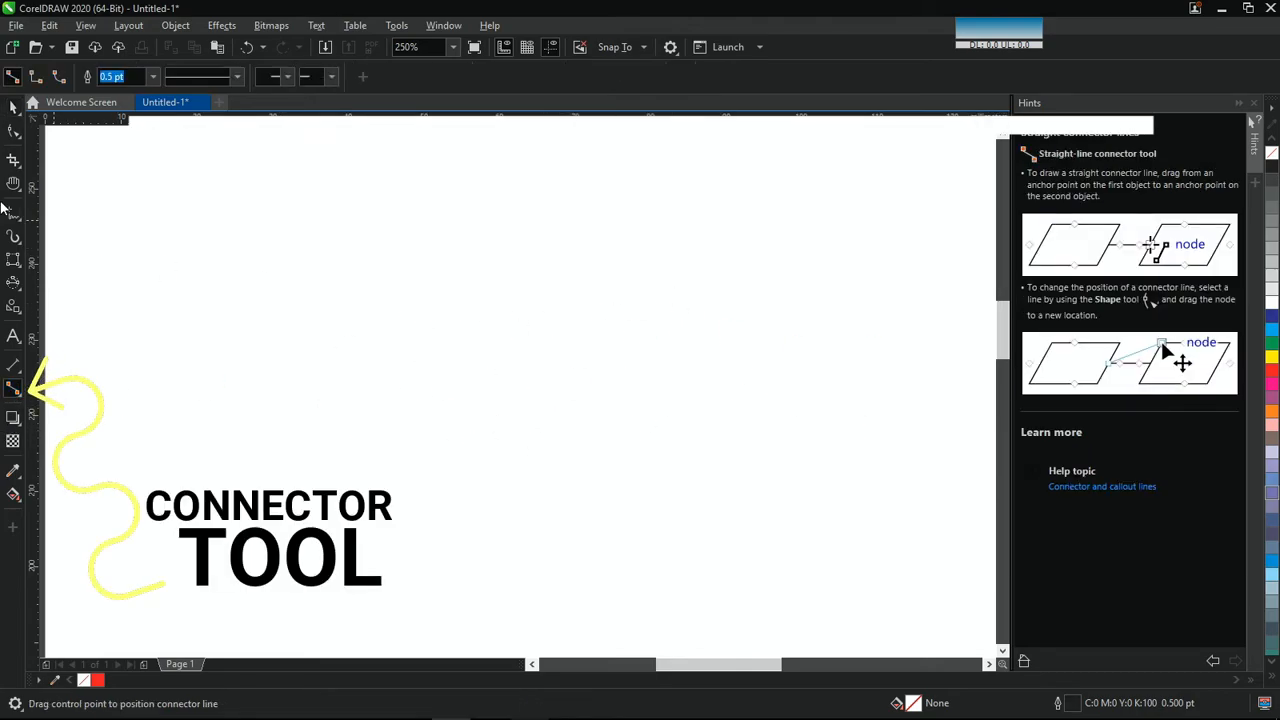
click(14, 283)
click(52, 286)
drag(181, 279, 453, 537)
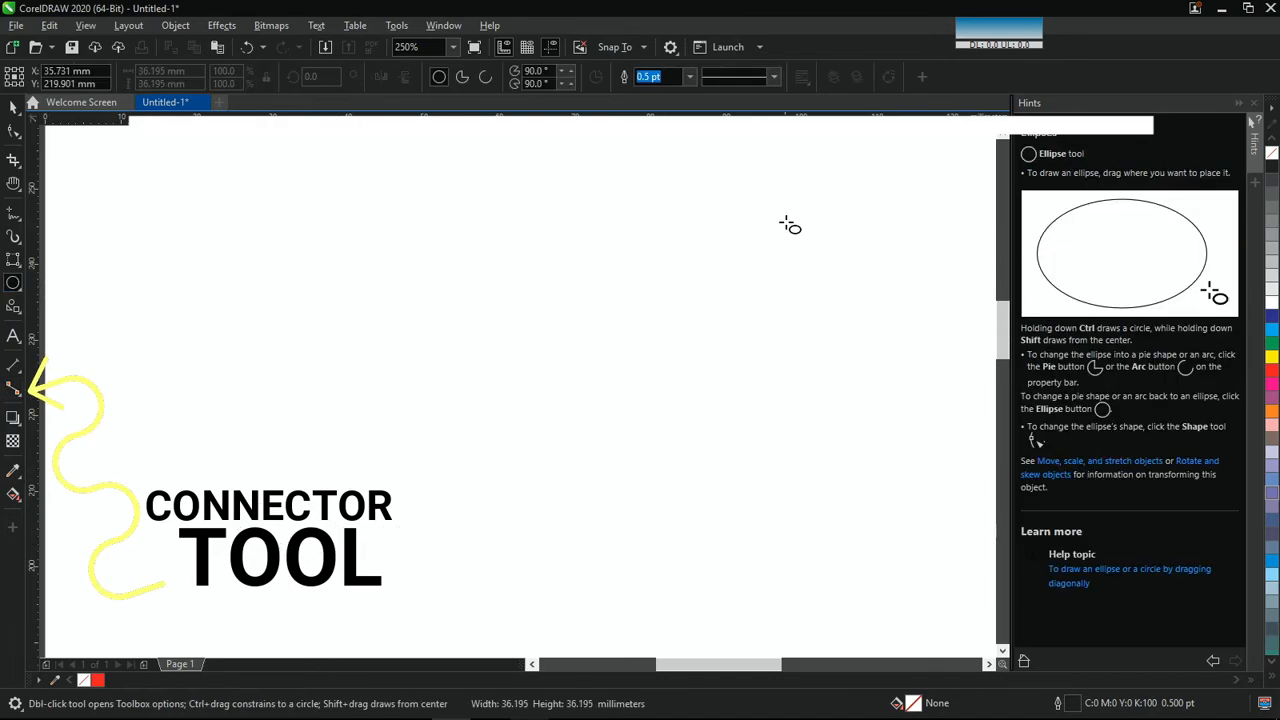
drag(790, 248, 553, 525)
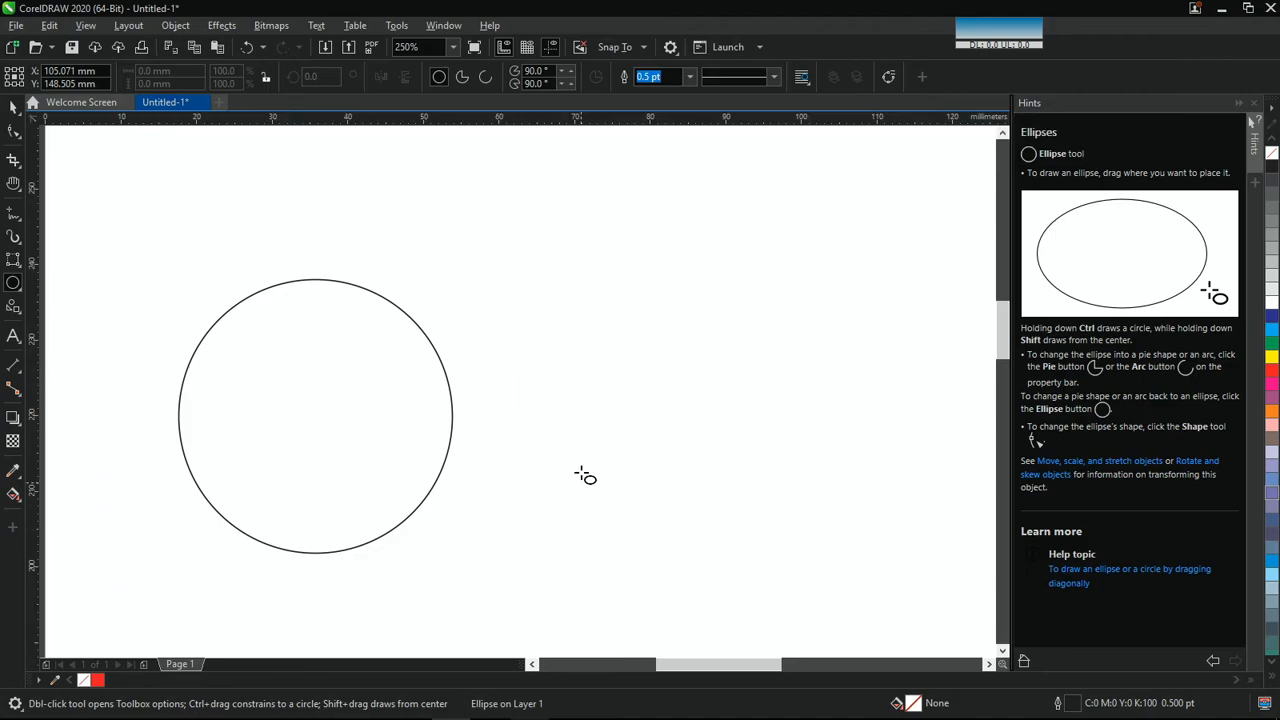
Step: Join the facing side anchor points of the two circles with a straight-line connector
click(13, 390)
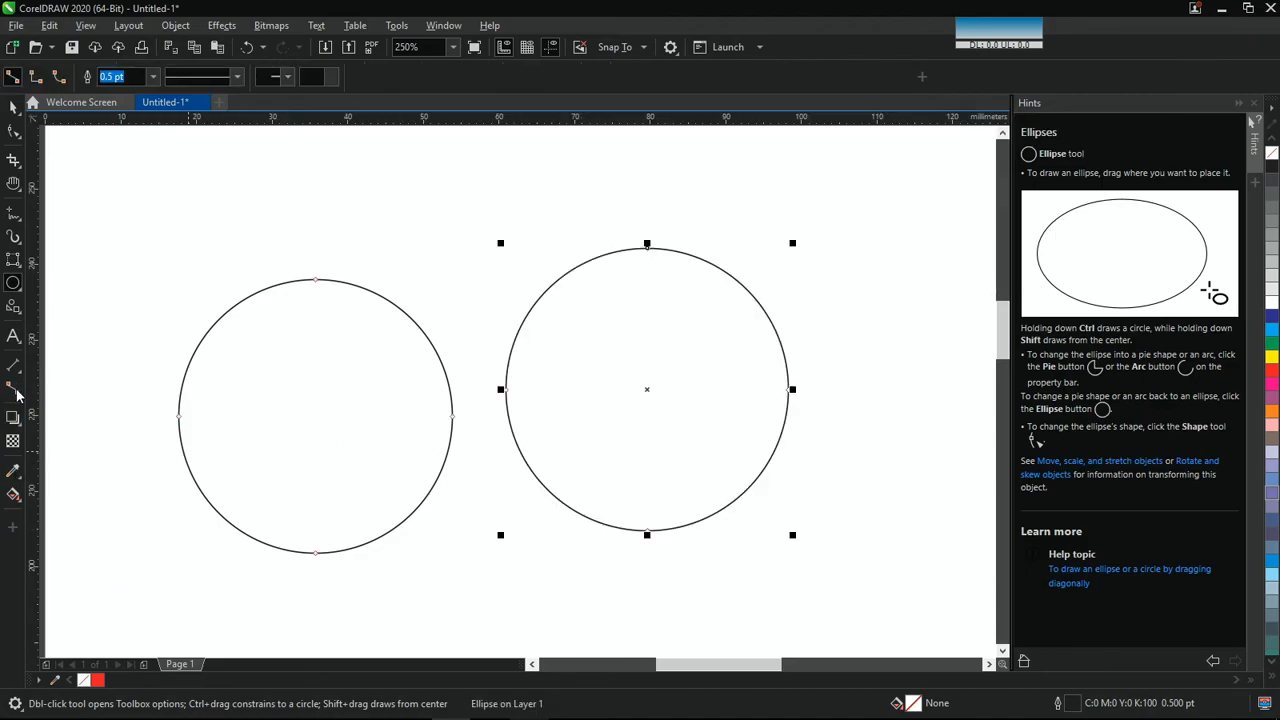
drag(452, 415, 554, 394)
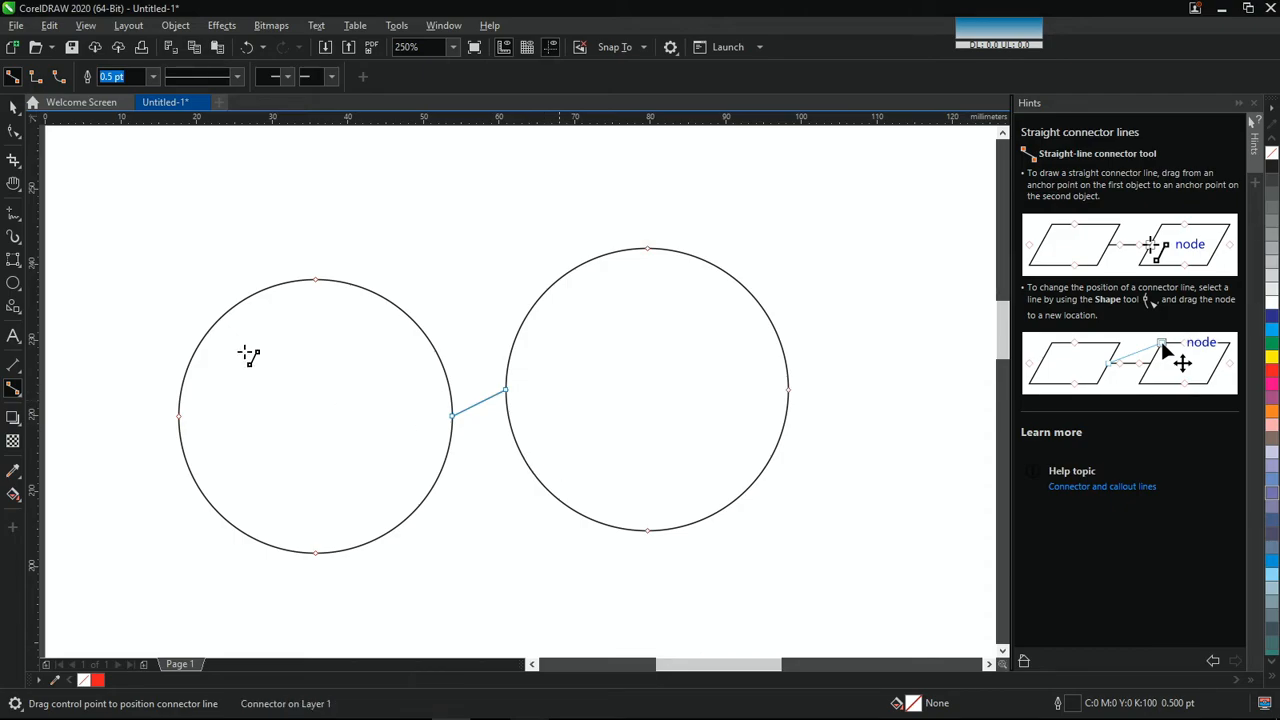
Step: Move the right circle to several positions with the connector attached, and delete both circles and the connector
click(14, 107)
drag(636, 364, 609, 306)
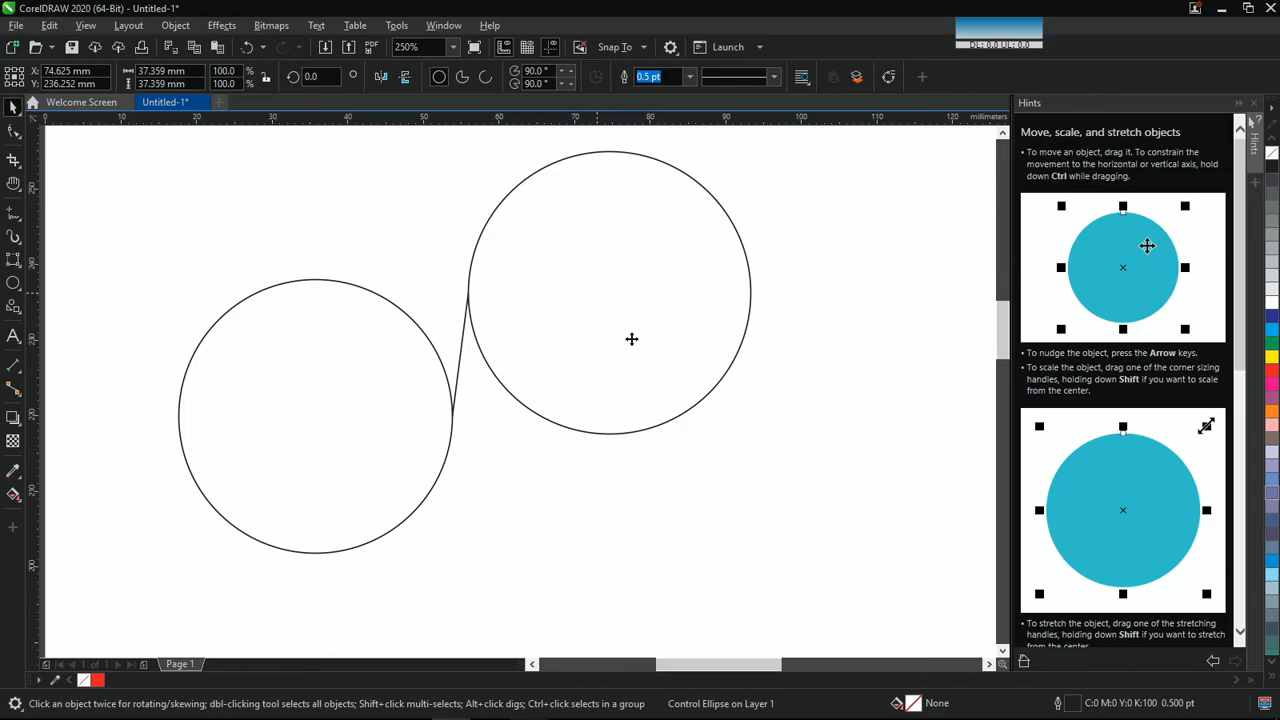
key(ctrl+z)
drag(678, 491, 460, 372)
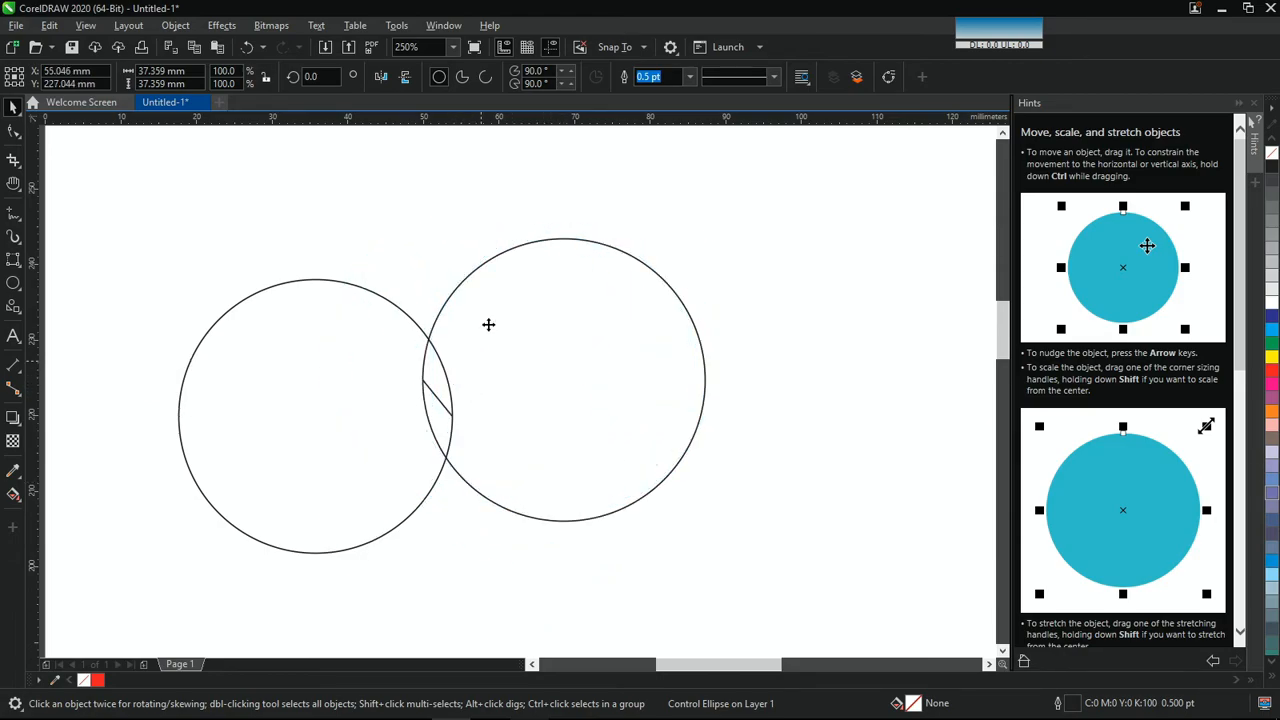
drag(486, 317, 657, 269)
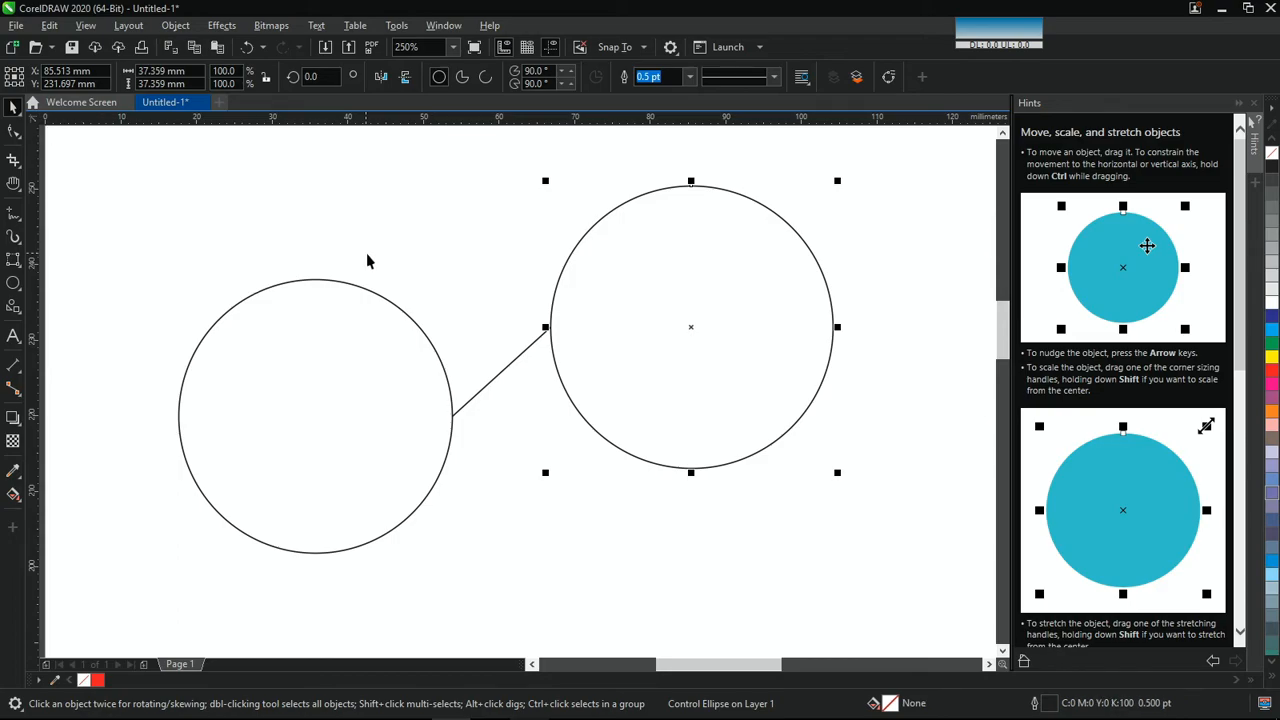
key(ctrl+a)
key(Delete)
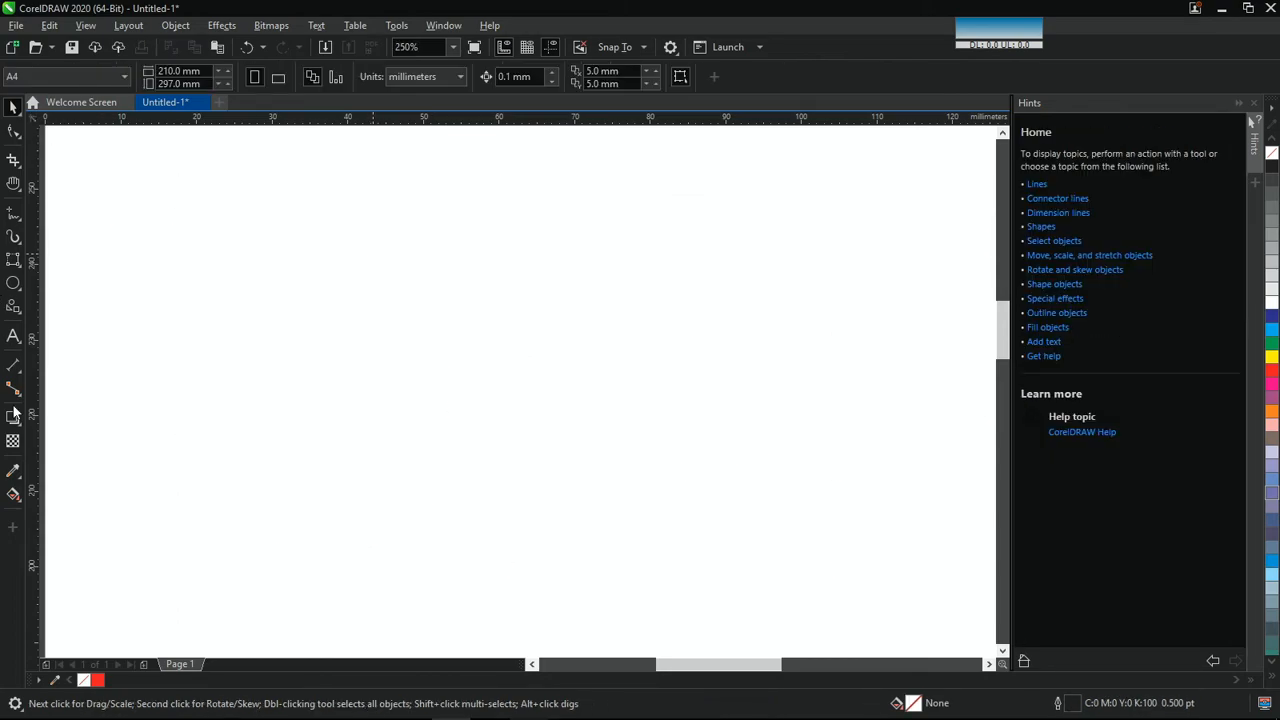
Step: Draw a circle about 32 mm wide with the Ellipse tool and fill it with cyan
click(12, 420)
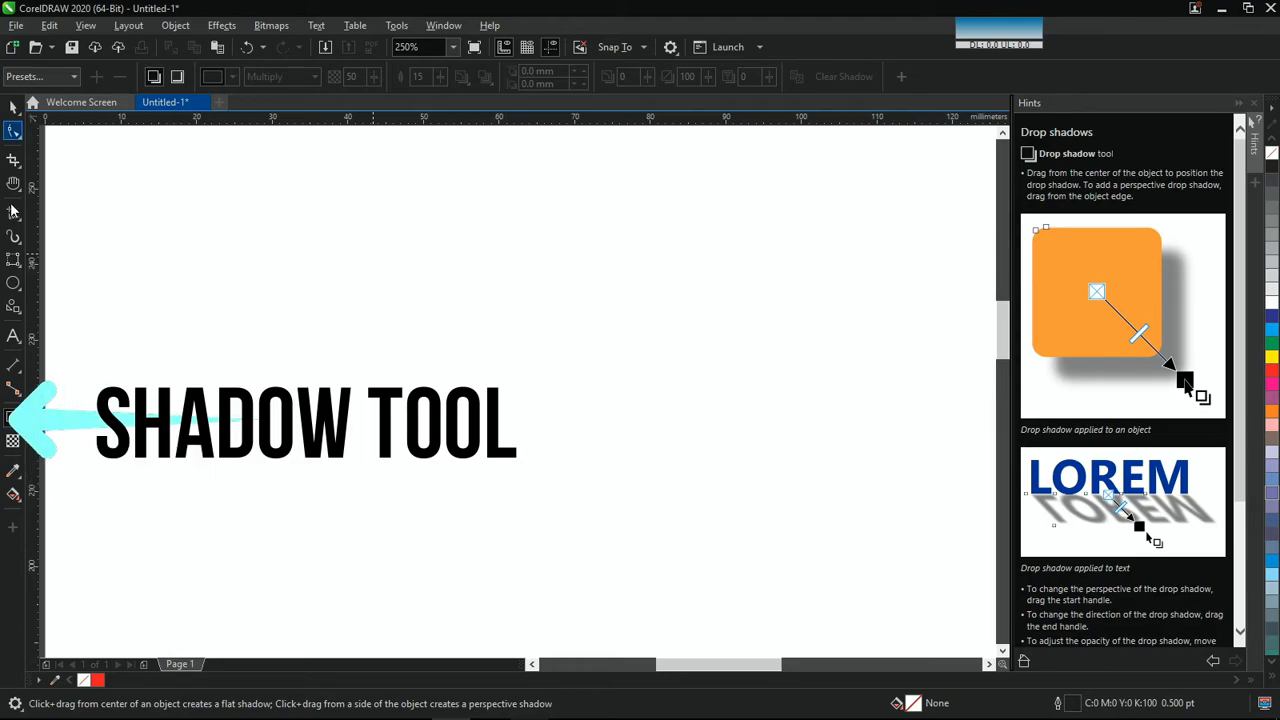
click(14, 283)
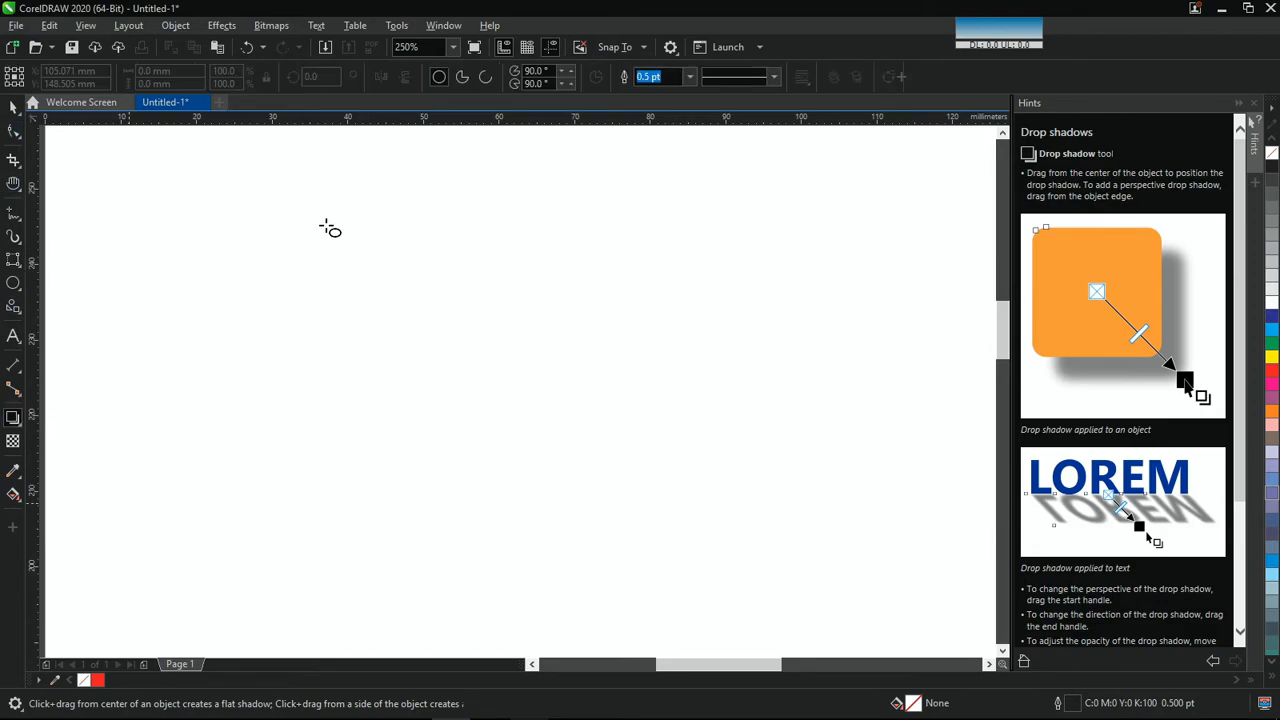
drag(300, 238, 442, 485)
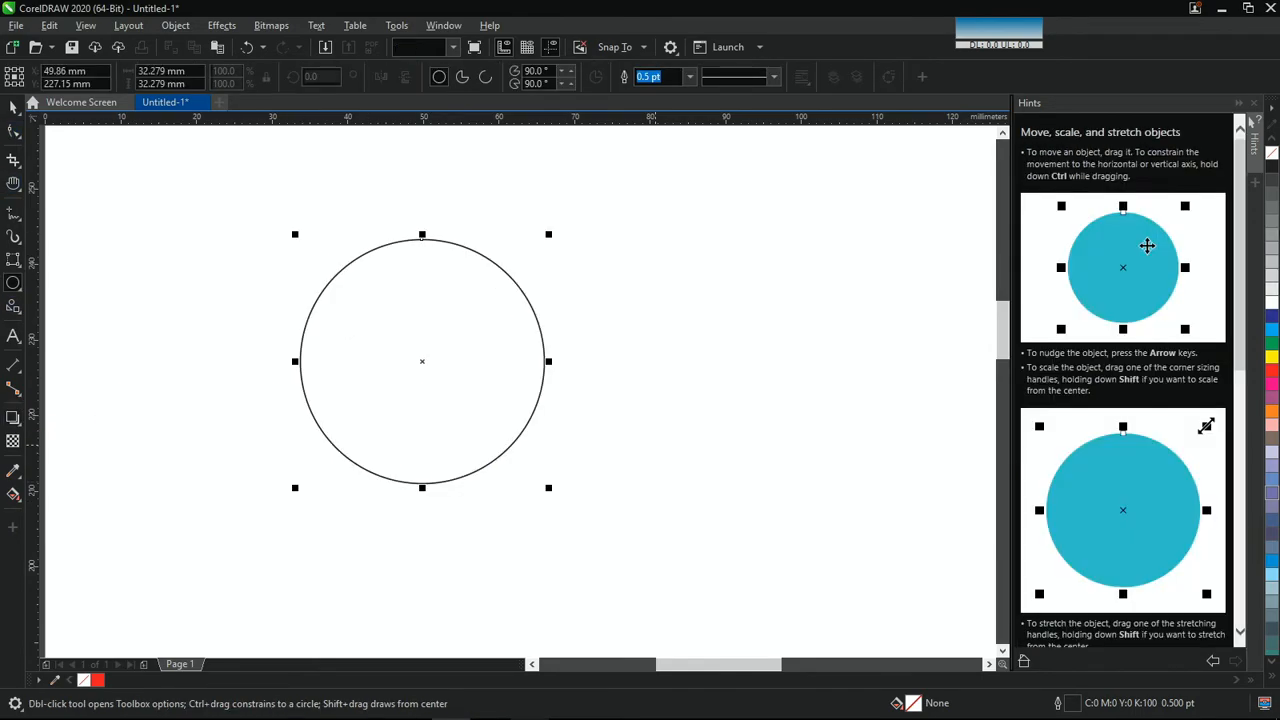
key(space)
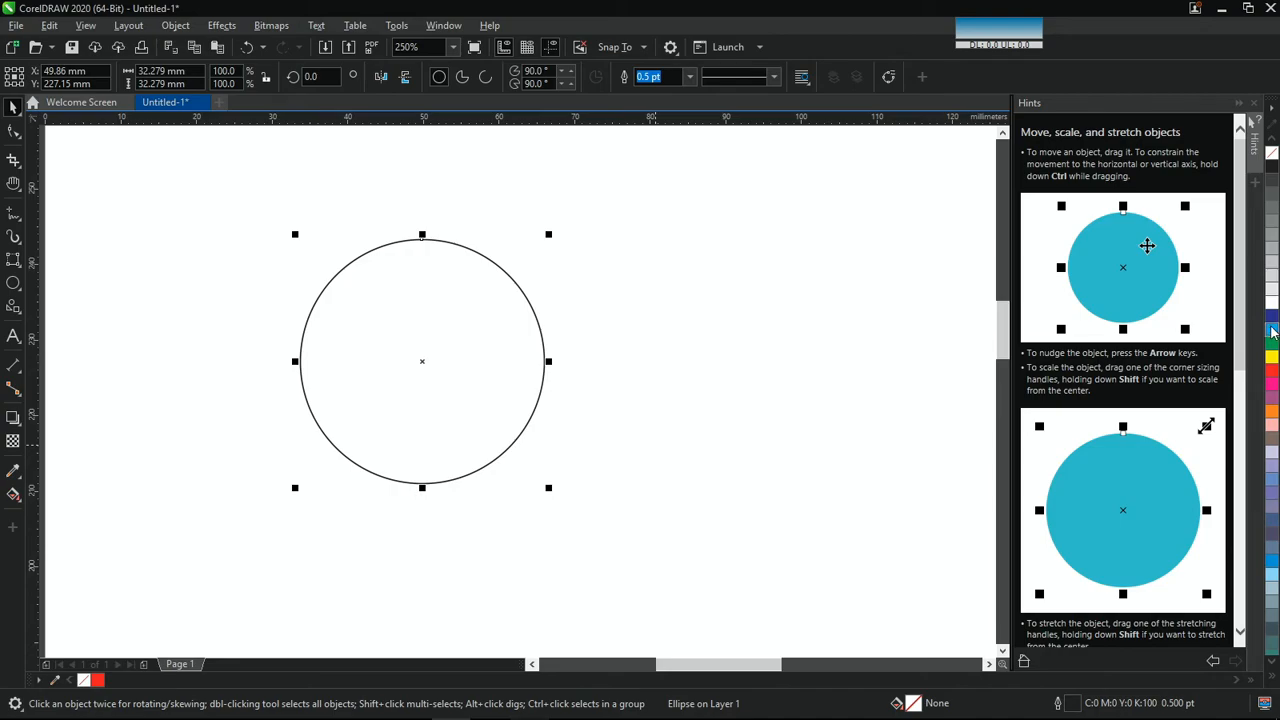
click(1273, 332)
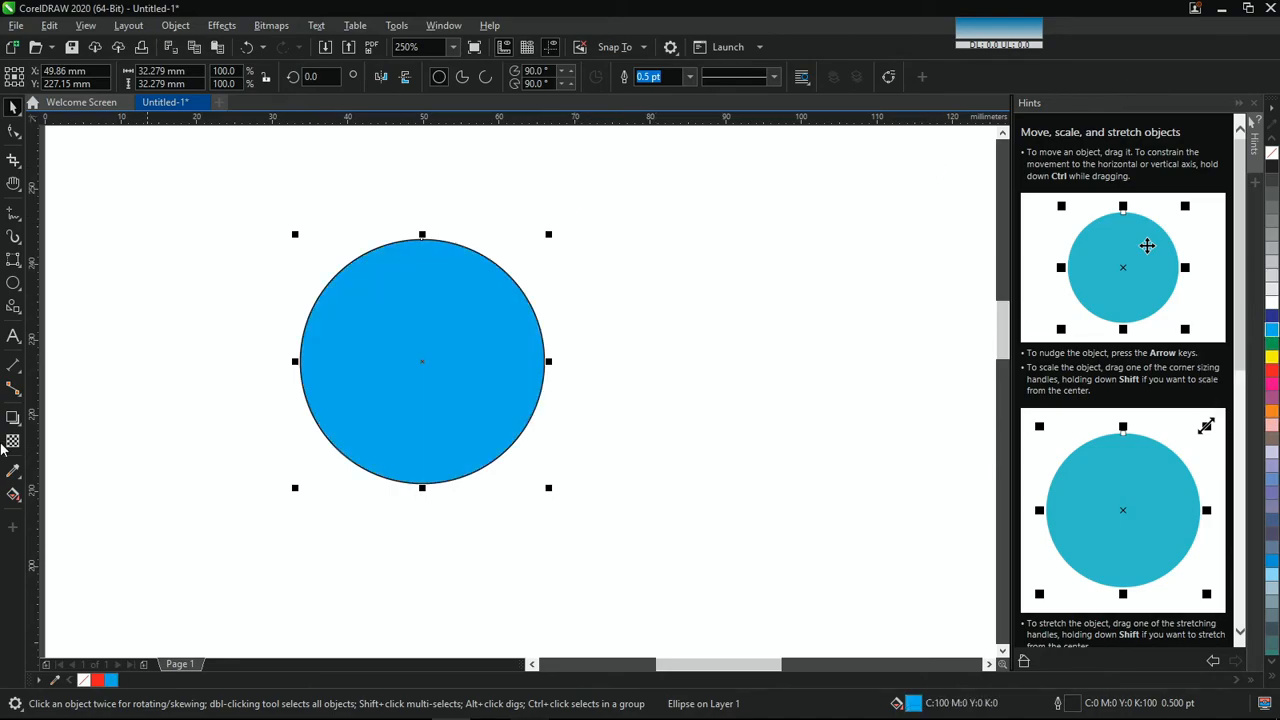
Step: Cast a drop shadow from the circle's top edge straight down to just below it, and set the shadow opacity to 70
click(13, 420)
drag(421, 238, 423, 504)
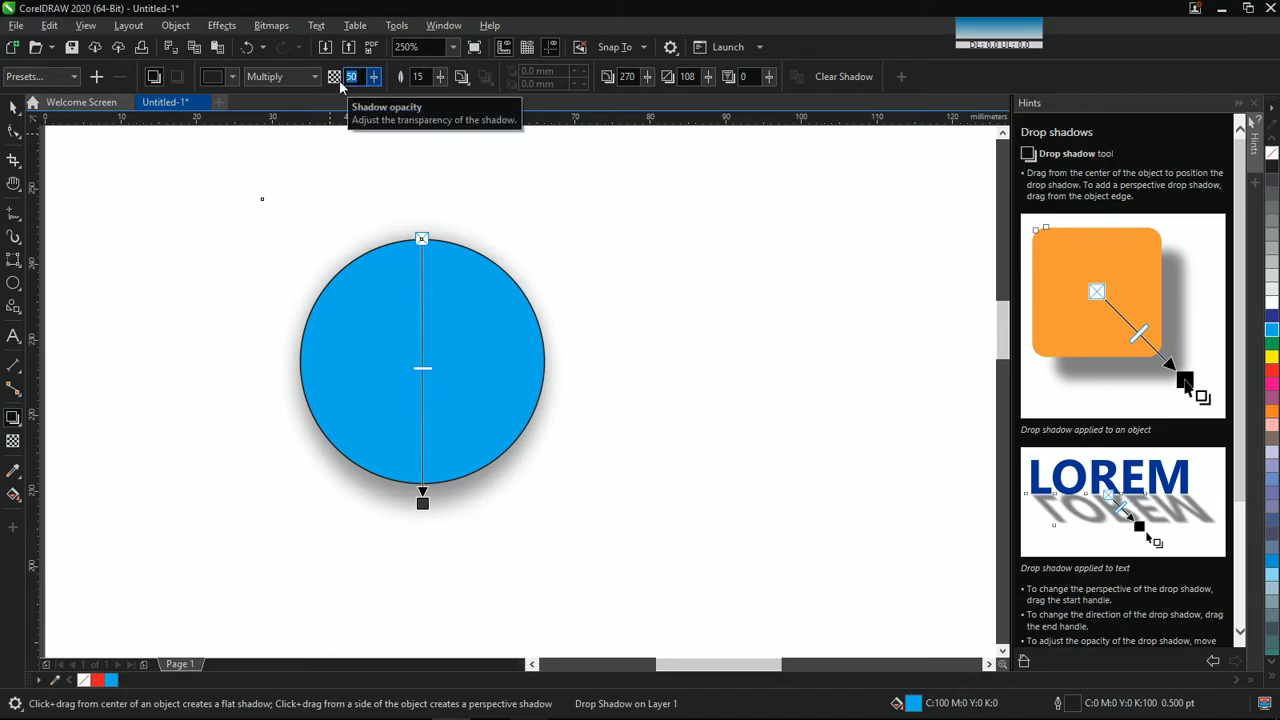
text(70)
key(Return)
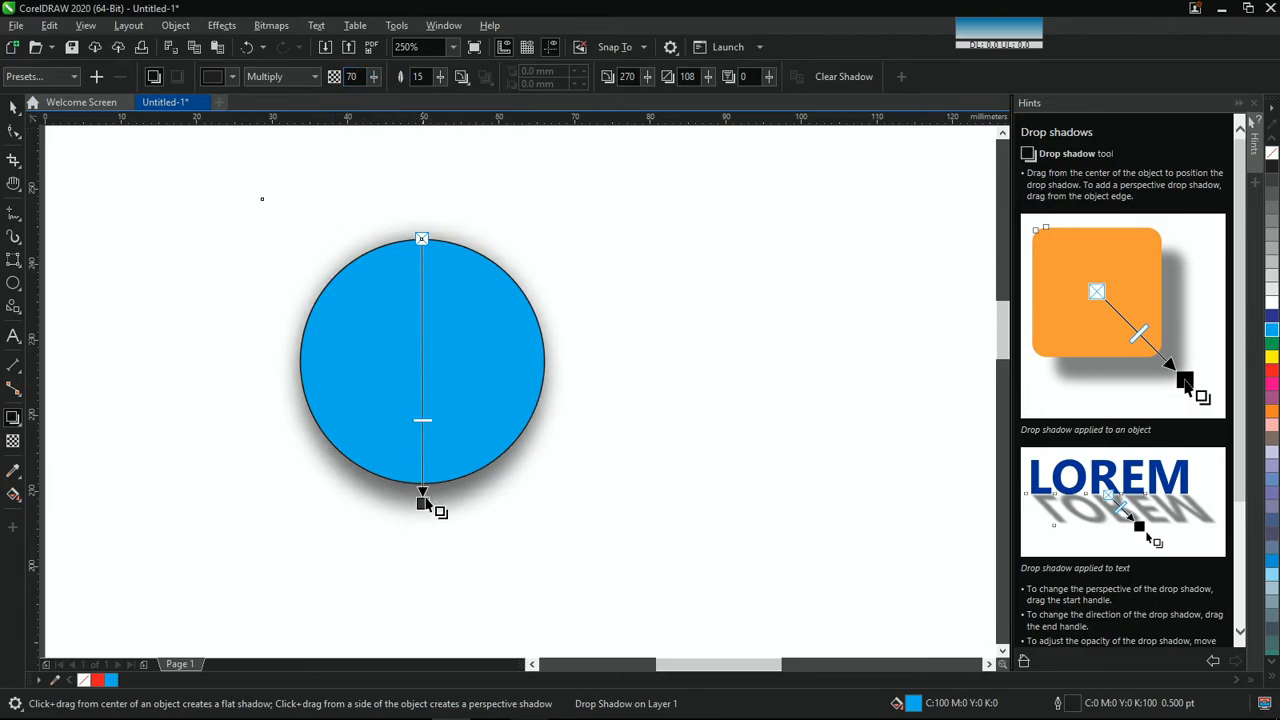
Step: Shift the end of the drop shadow slightly down and to the right, and set its opacity to 50
drag(424, 504, 428, 506)
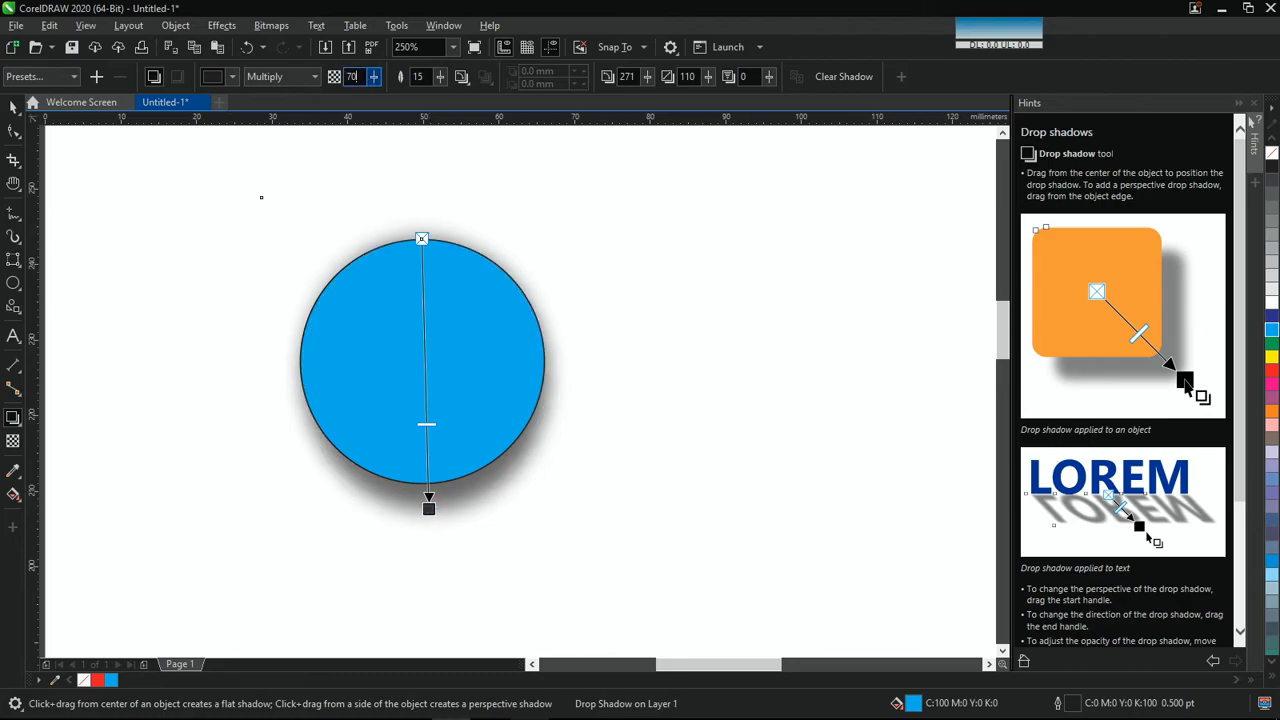
text(50)
key(Return)
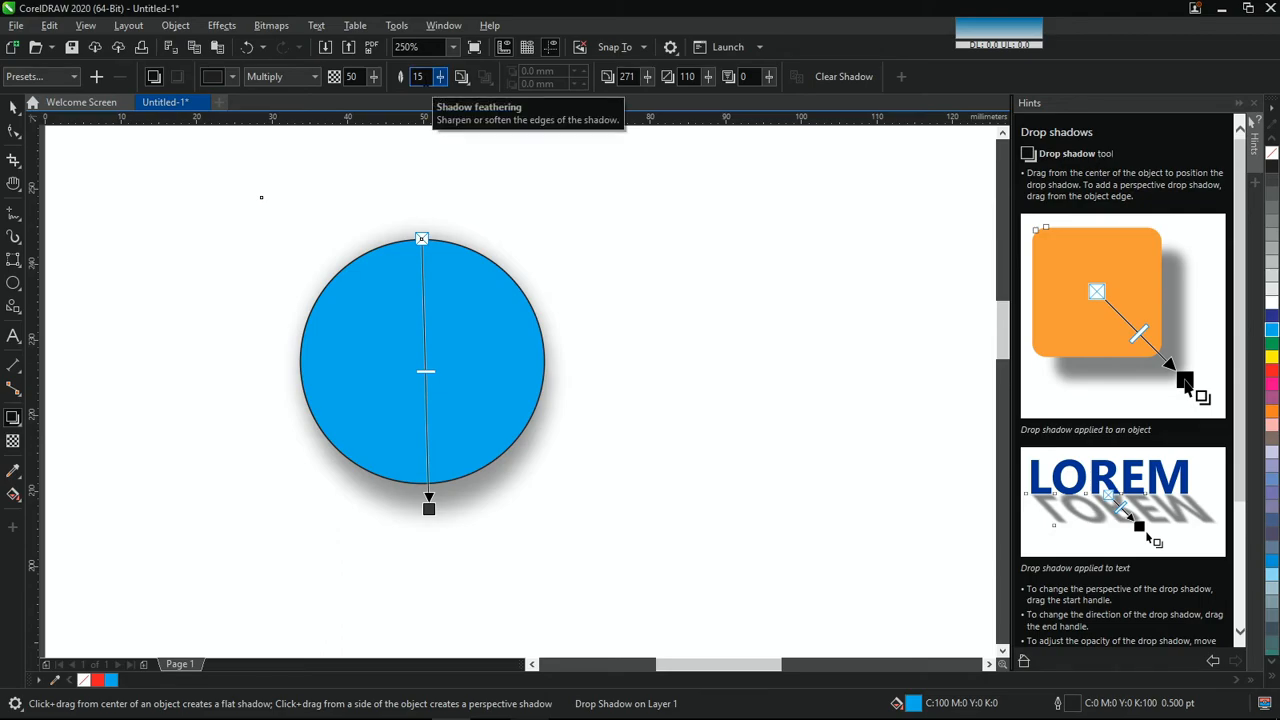
Step: Set the shadow feathering to 5 and restore it to 15
double_click(418, 77)
text(5)
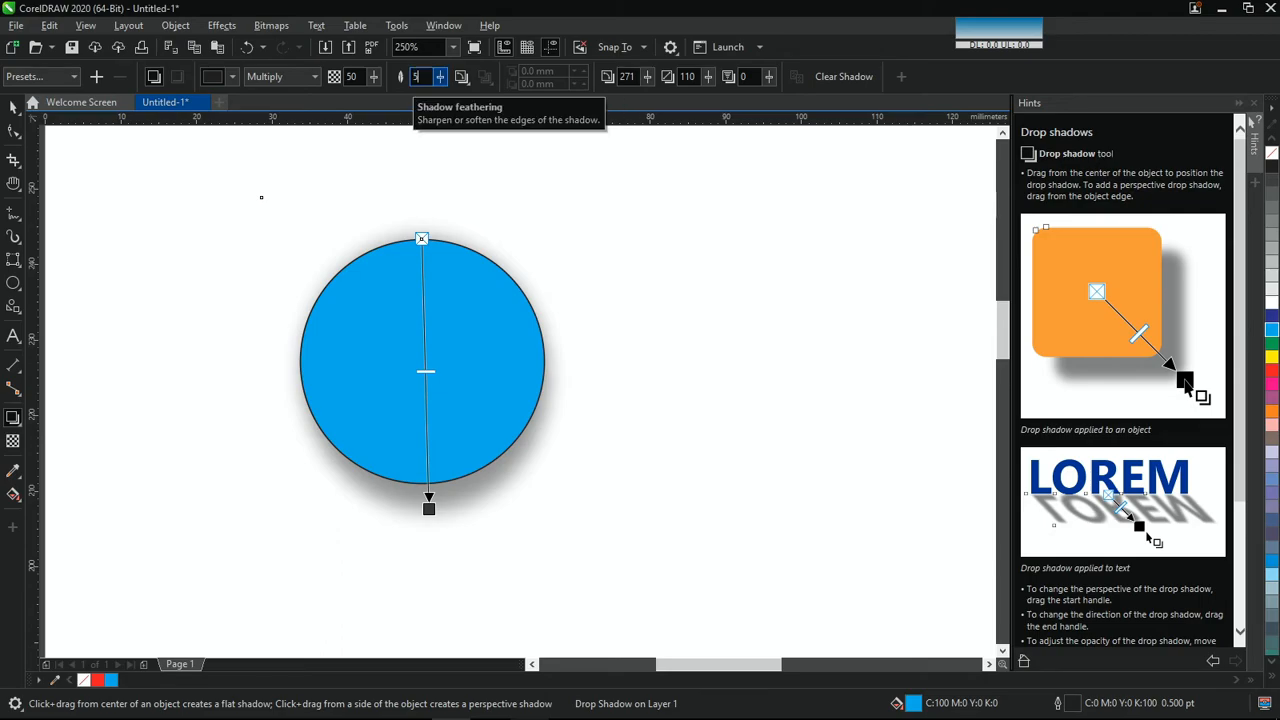
key(Return)
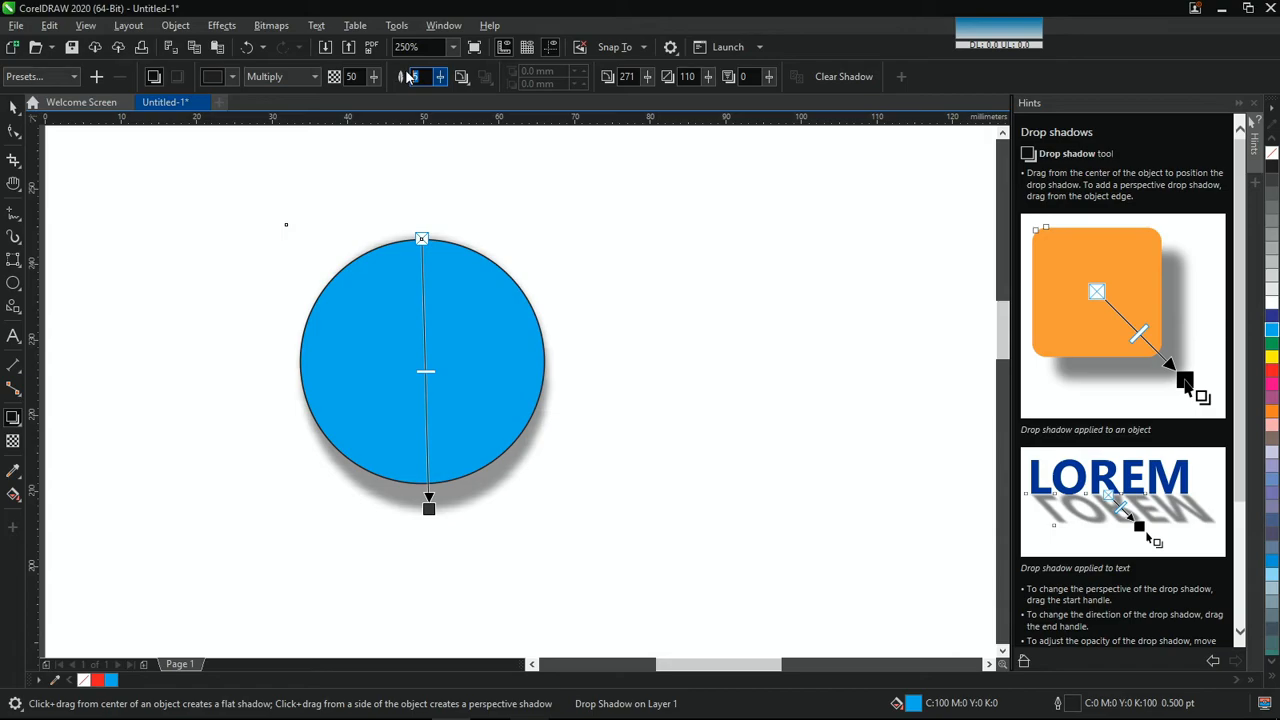
text(15)
key(Return)
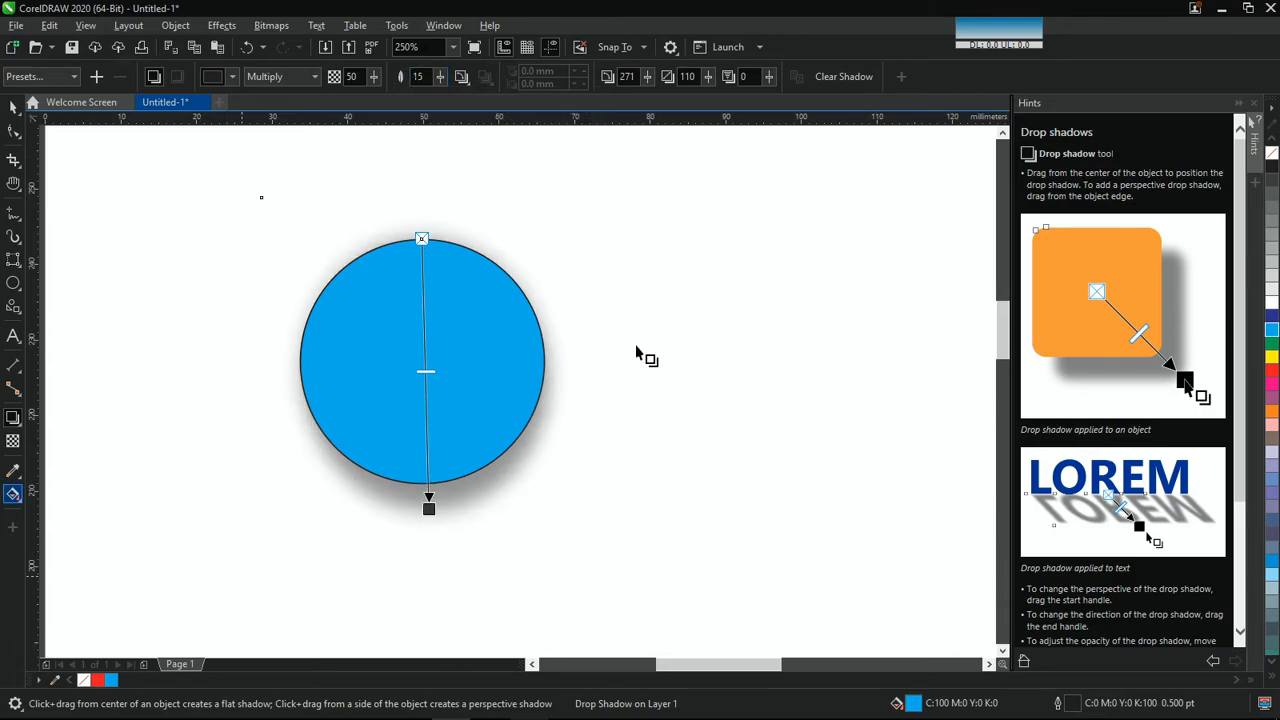
Step: Set the shadow's feathering direction to Inside and pull its end up inside the circle to make a perspective shadow at about 80 degrees
click(463, 80)
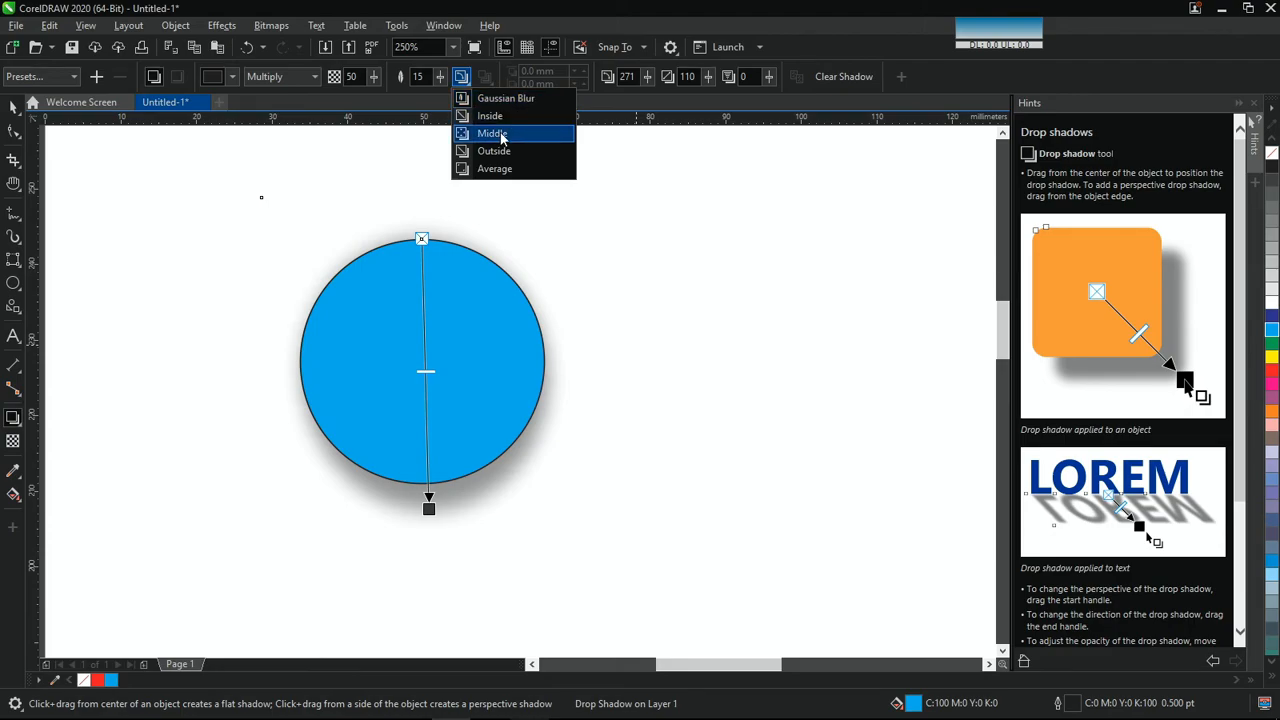
click(502, 117)
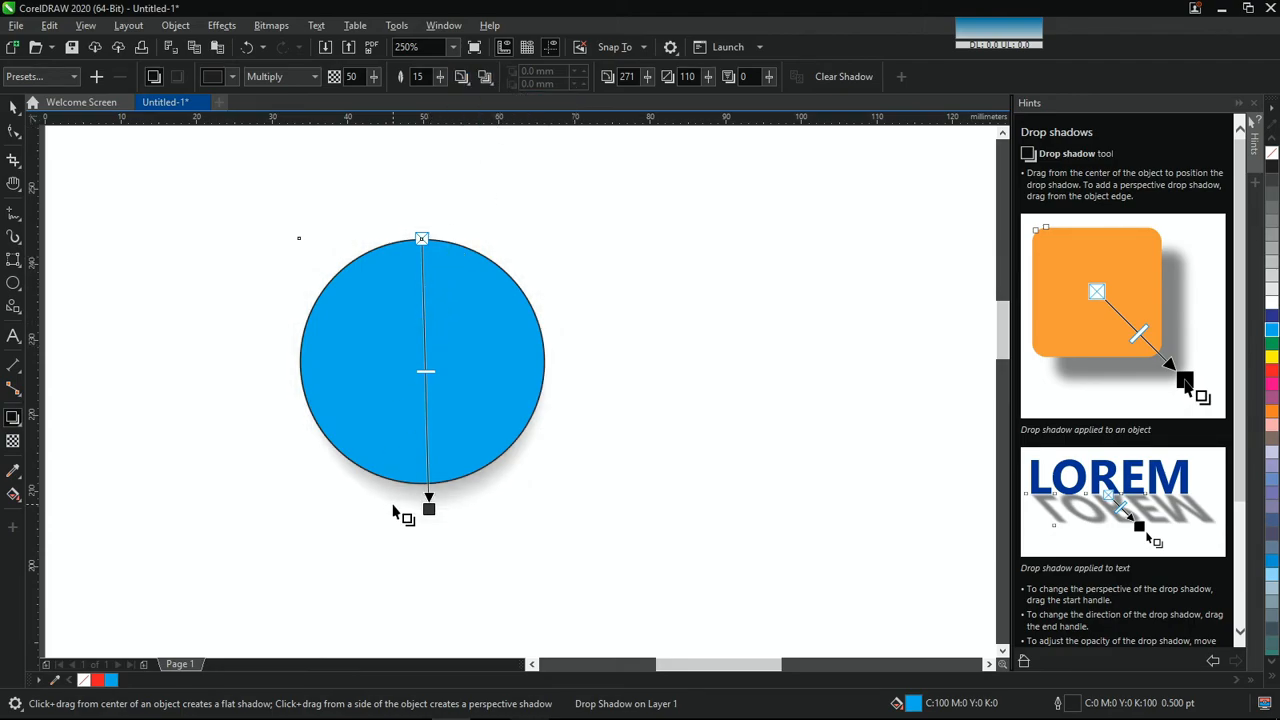
drag(428, 510, 432, 430)
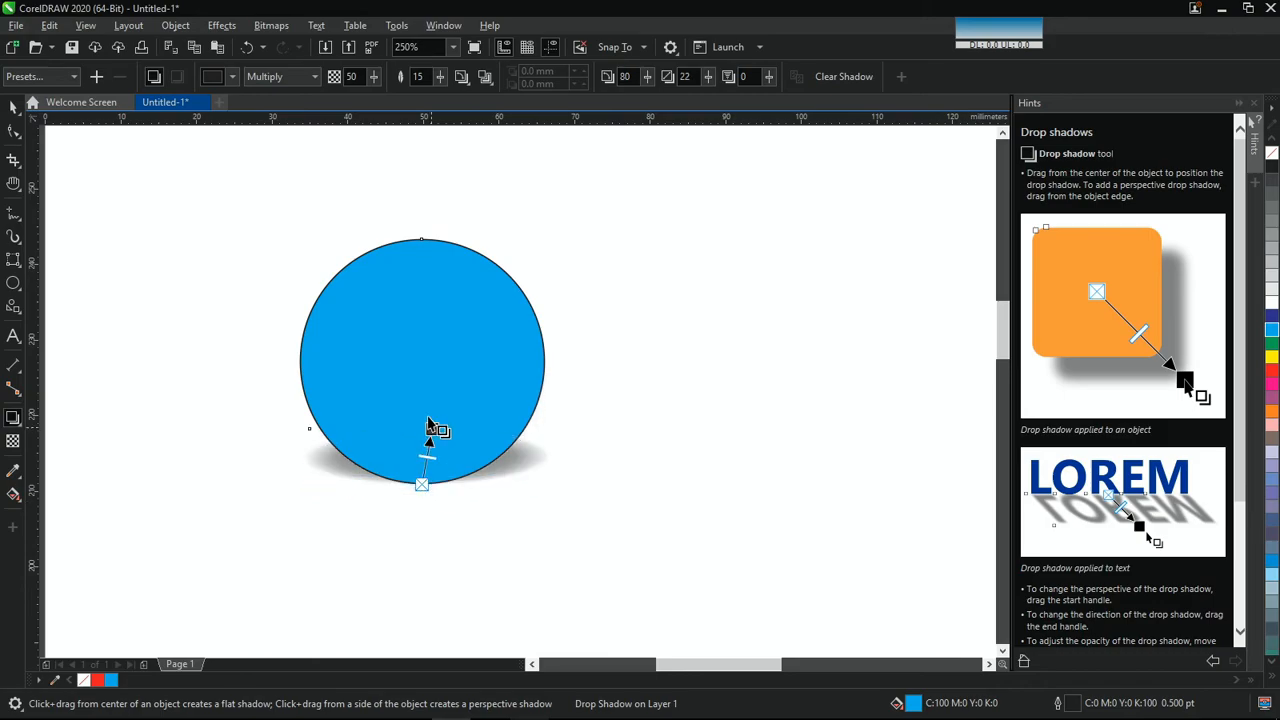
Step: Set the perspective shadow's feathering direction to Outside
click(488, 78)
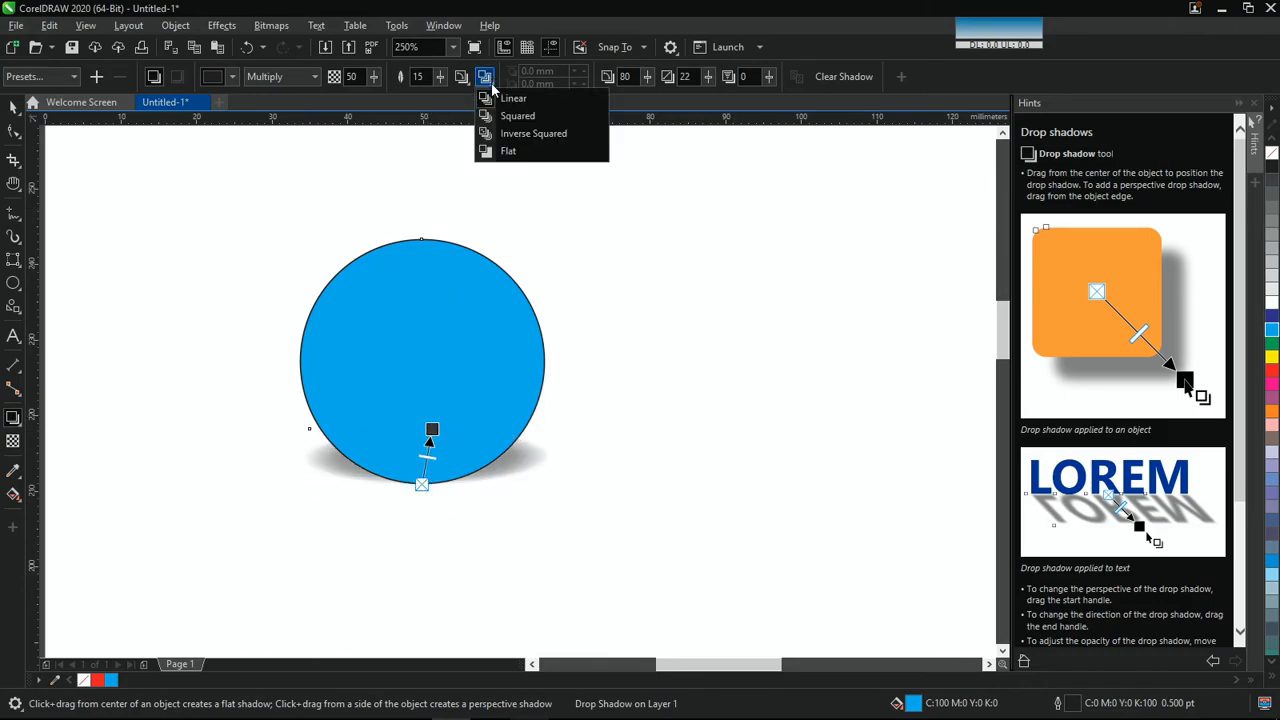
click(461, 78)
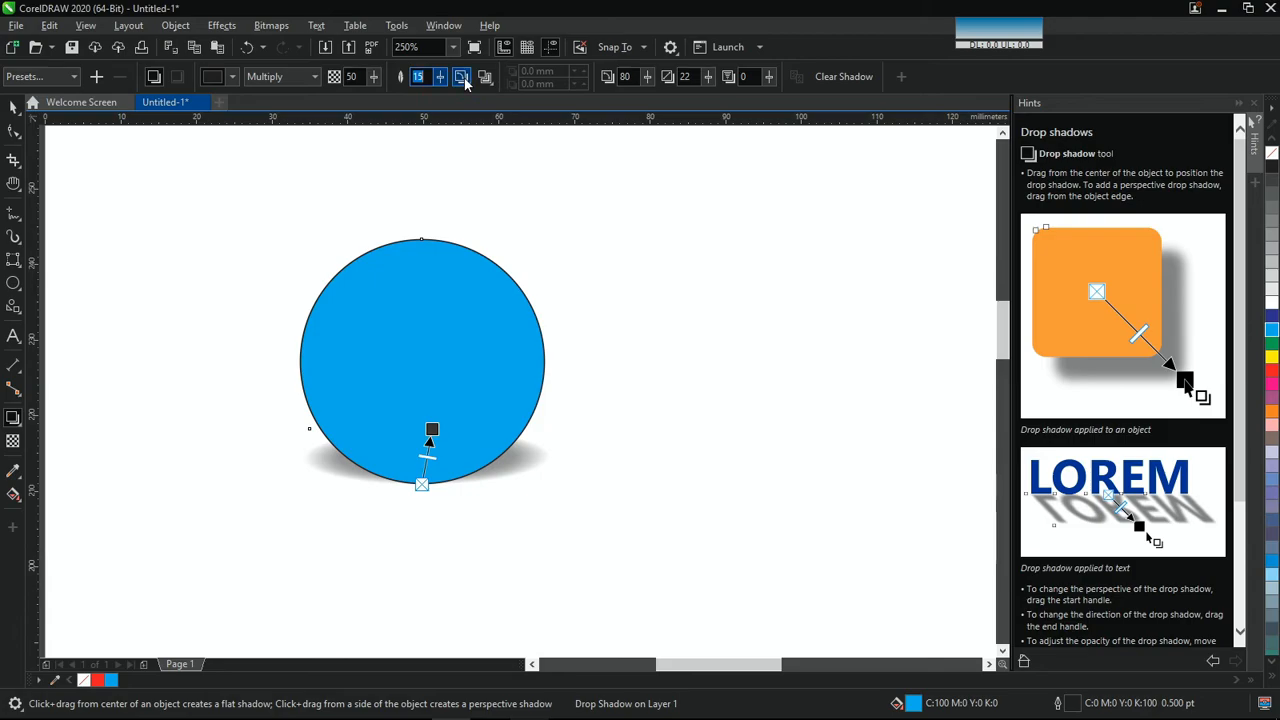
click(461, 78)
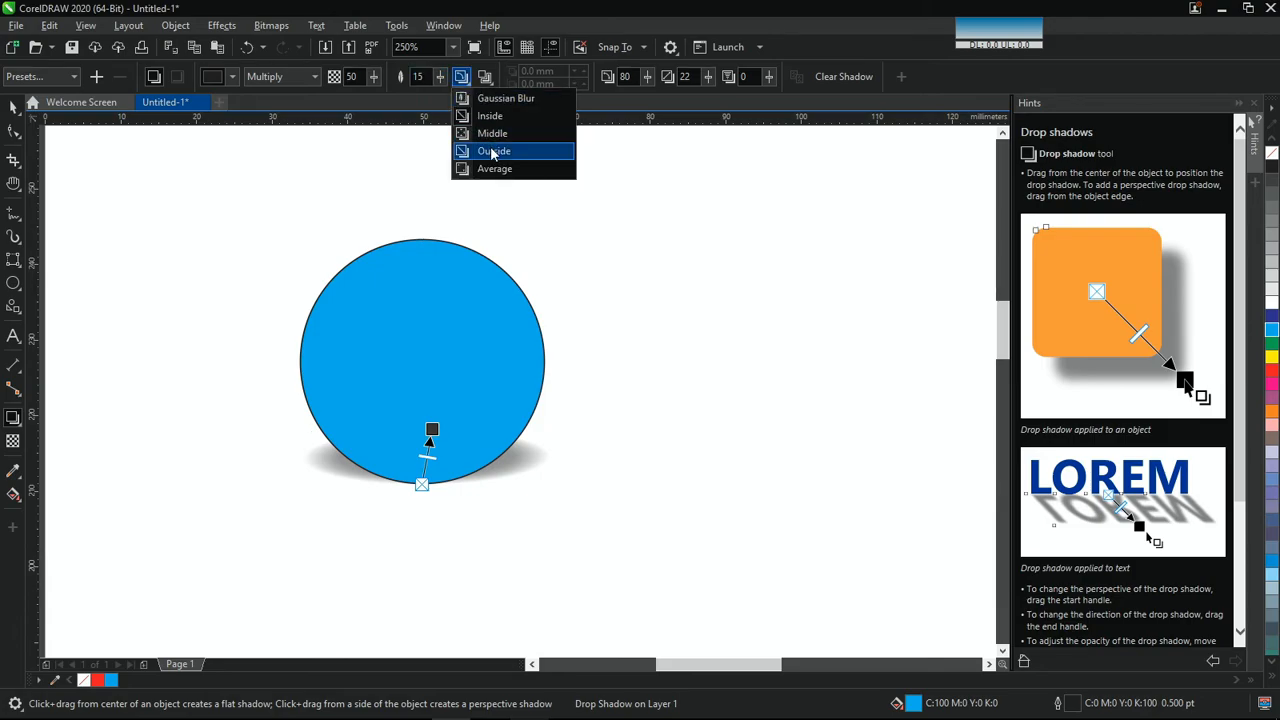
click(493, 151)
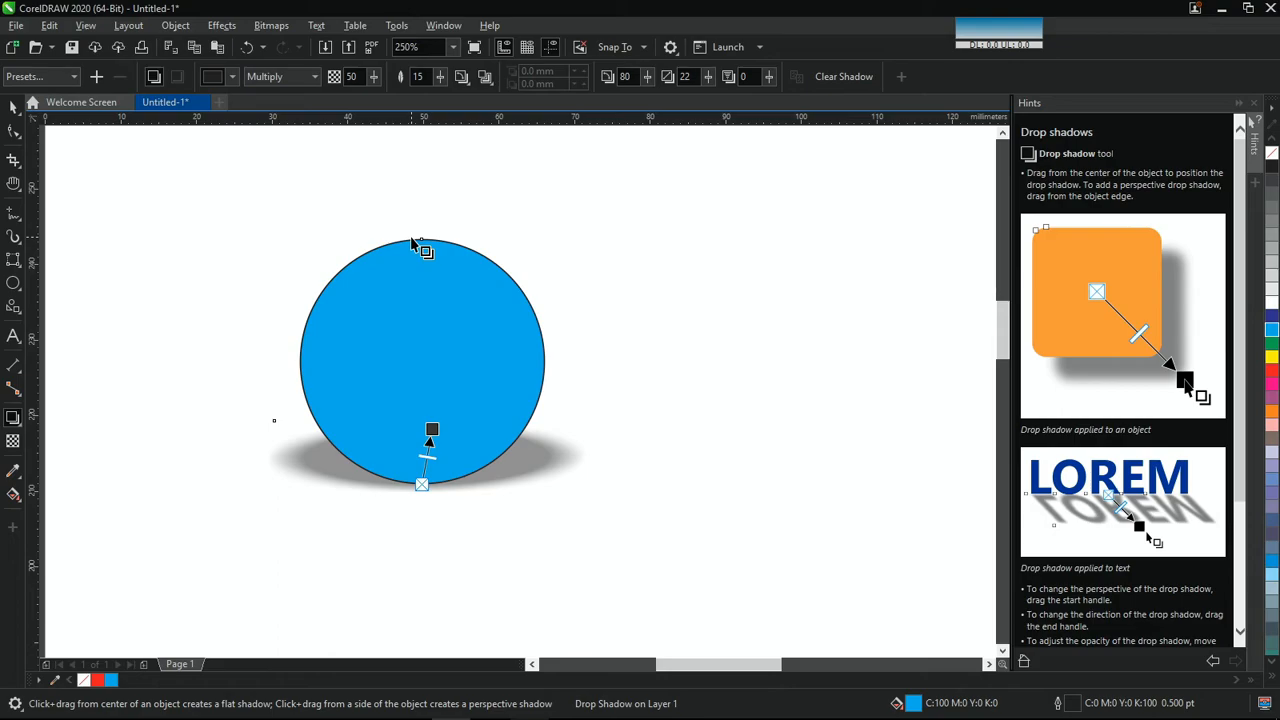
Step: Recast the shadow from the circle's top edge down to its bottom edge at about 263 degrees, and delete the shadowed circle
drag(414, 242, 393, 486)
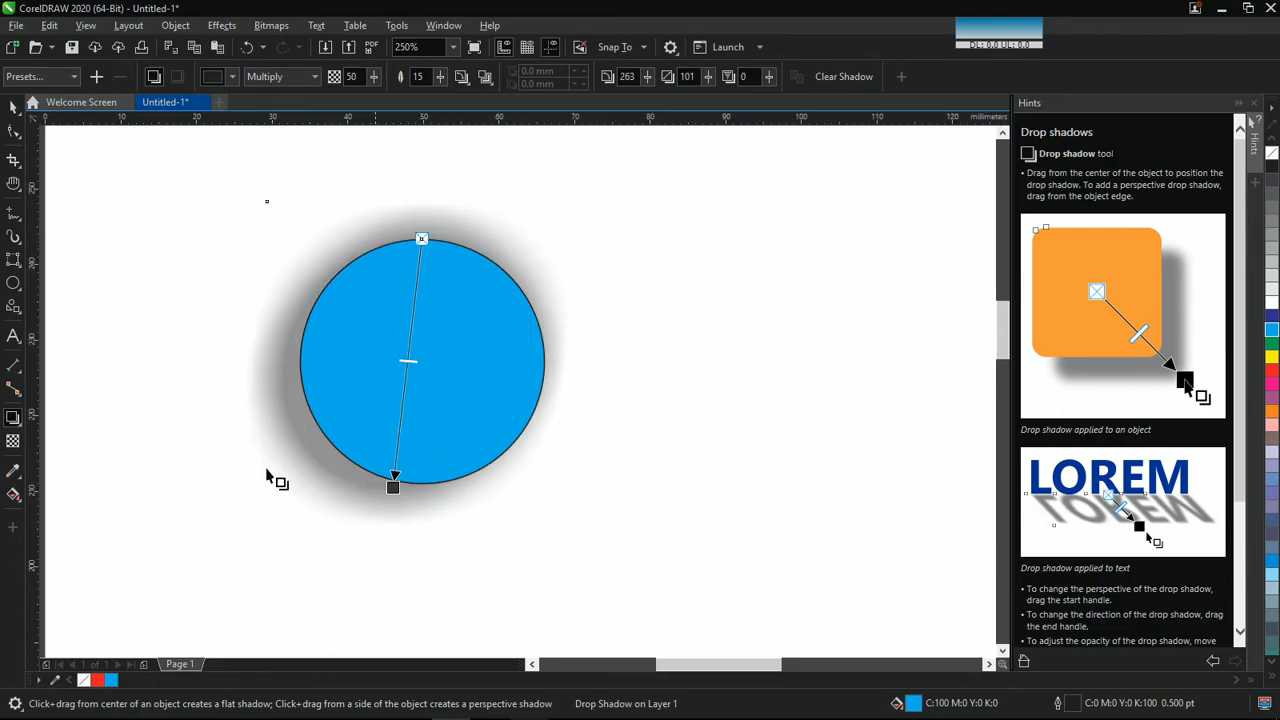
click(13, 107)
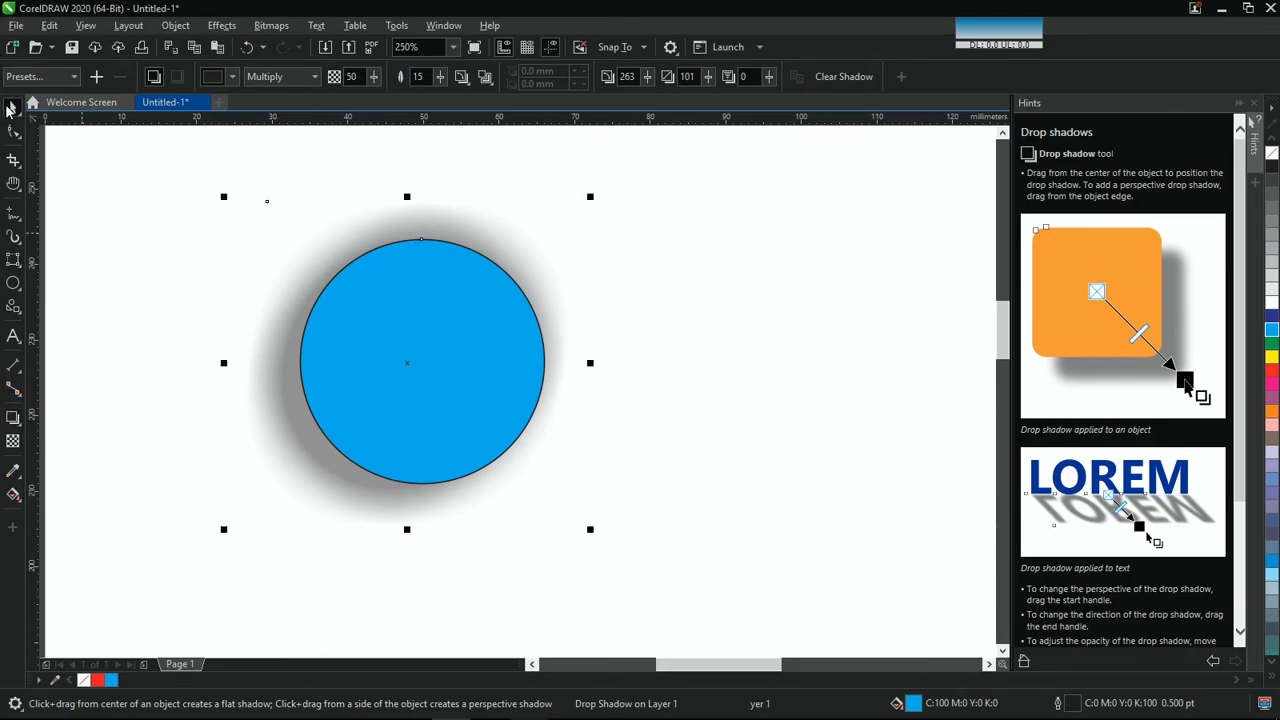
key(Delete)
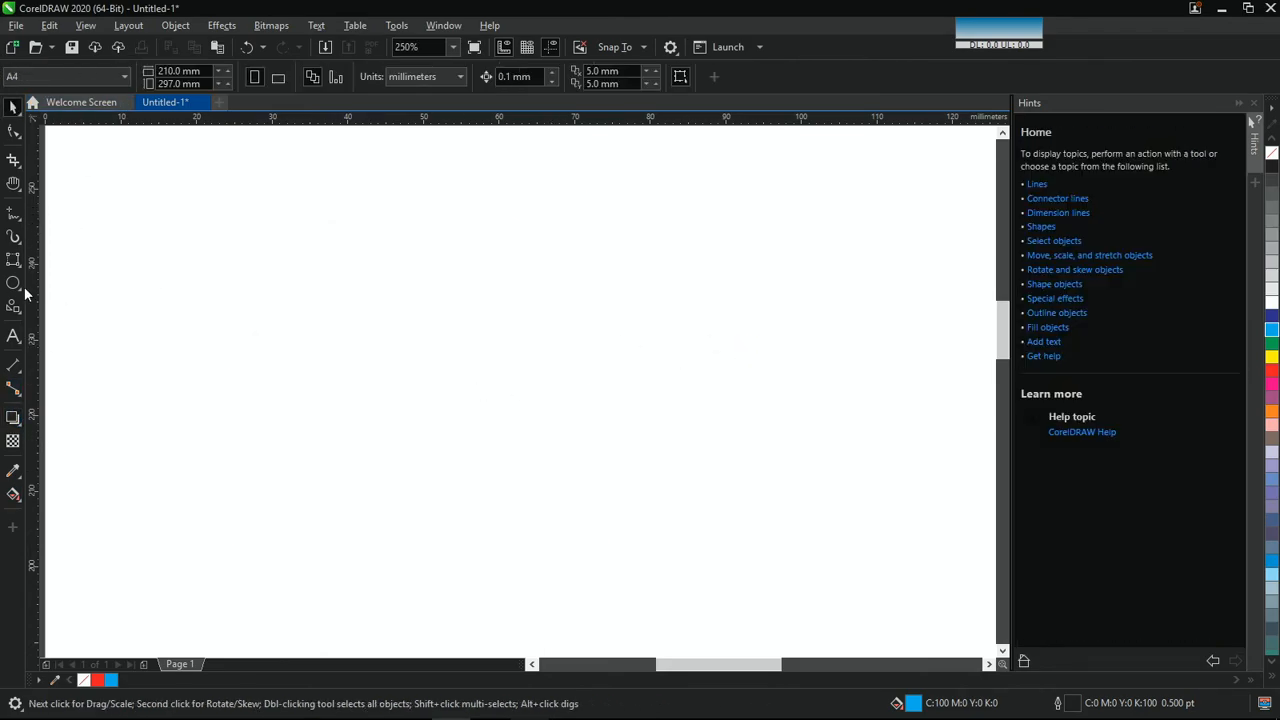
Step: Draw a circle about 40 mm wide with the Ellipse tool and fill it with cyan
click(13, 285)
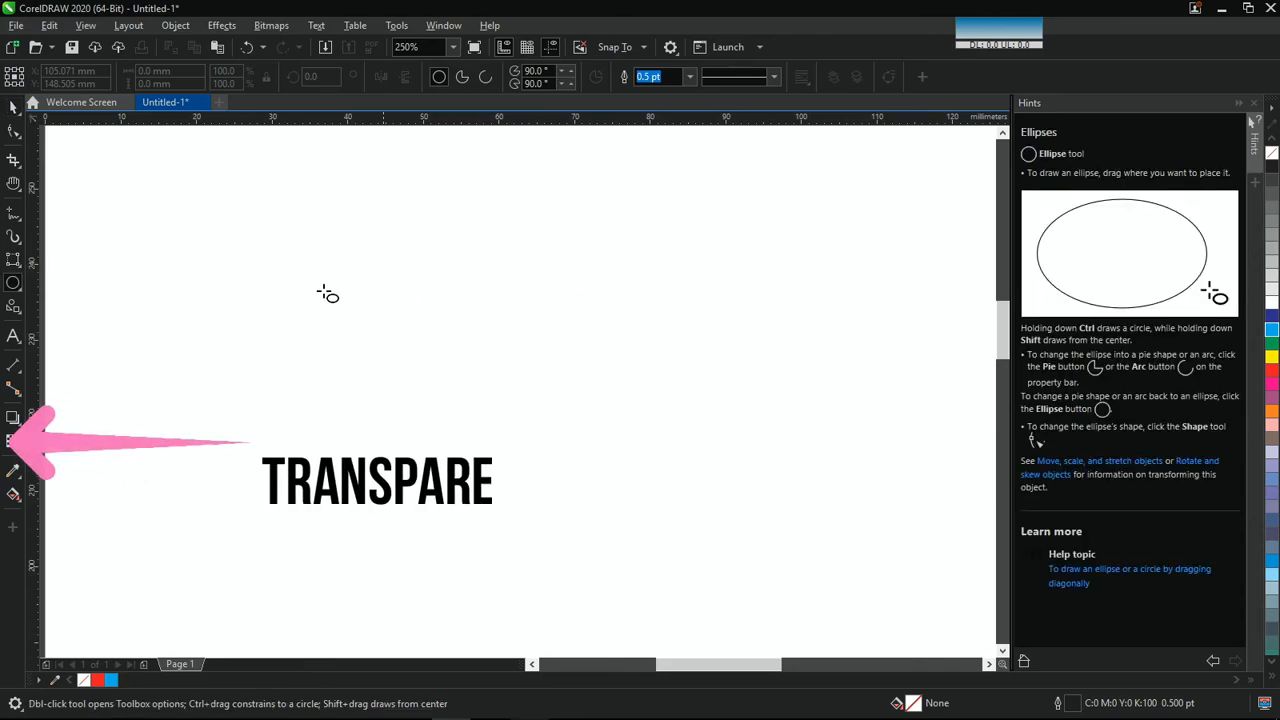
mouse_move(326, 268)
mouse_down()
mouse_move(531, 571)
mouse_move(635, 578)
mouse_up()
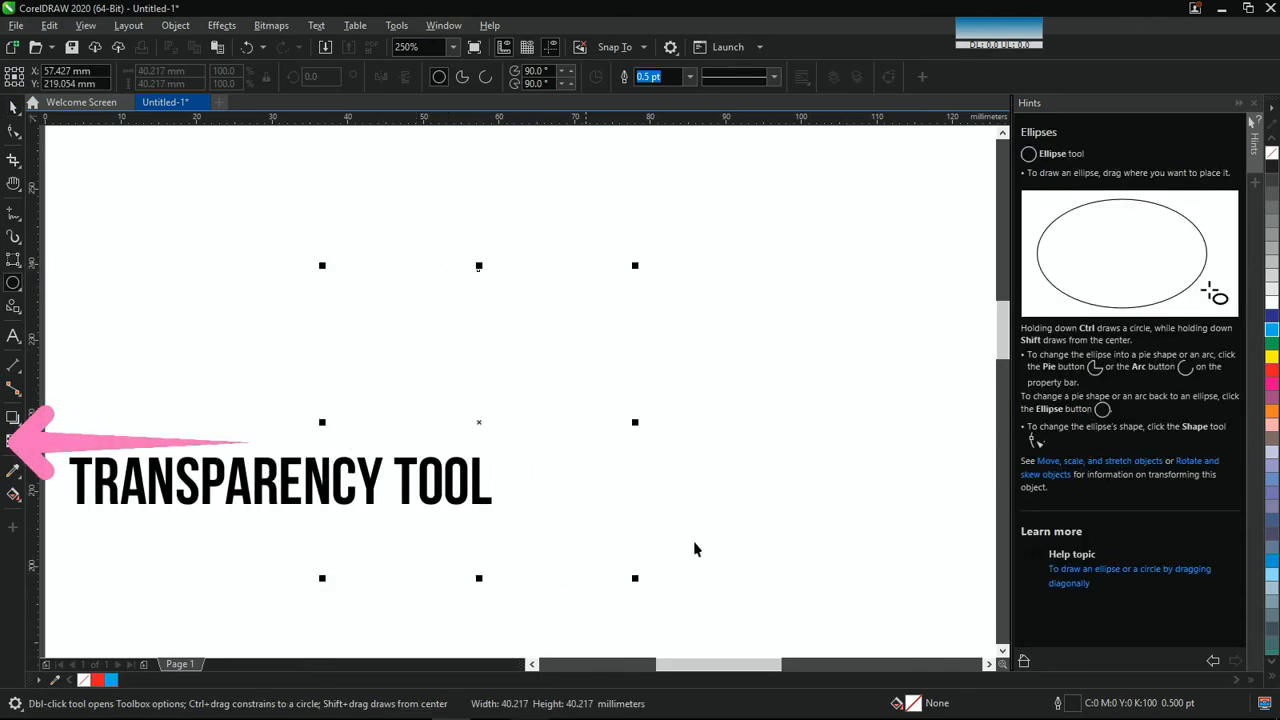
key(space)
click(1272, 330)
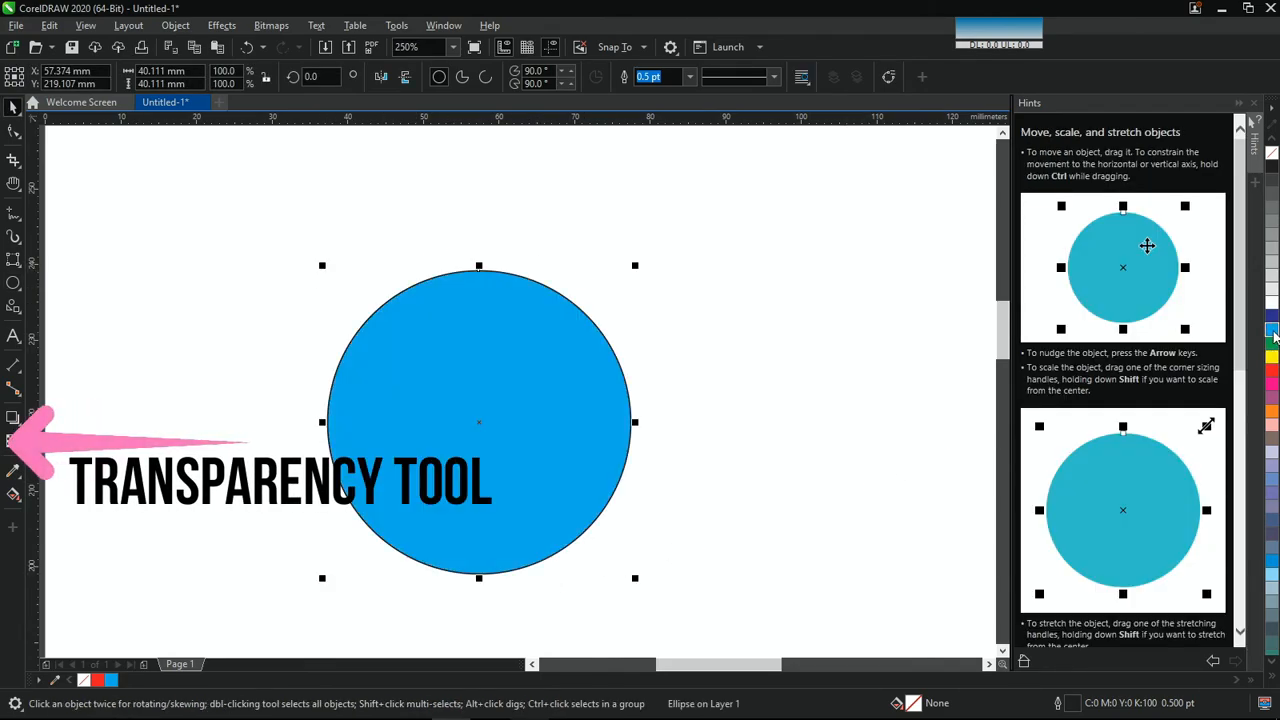
Step: Raise the circle's uniform transparency to 81 with the Transparency tool and bring it back to 0
click(10, 443)
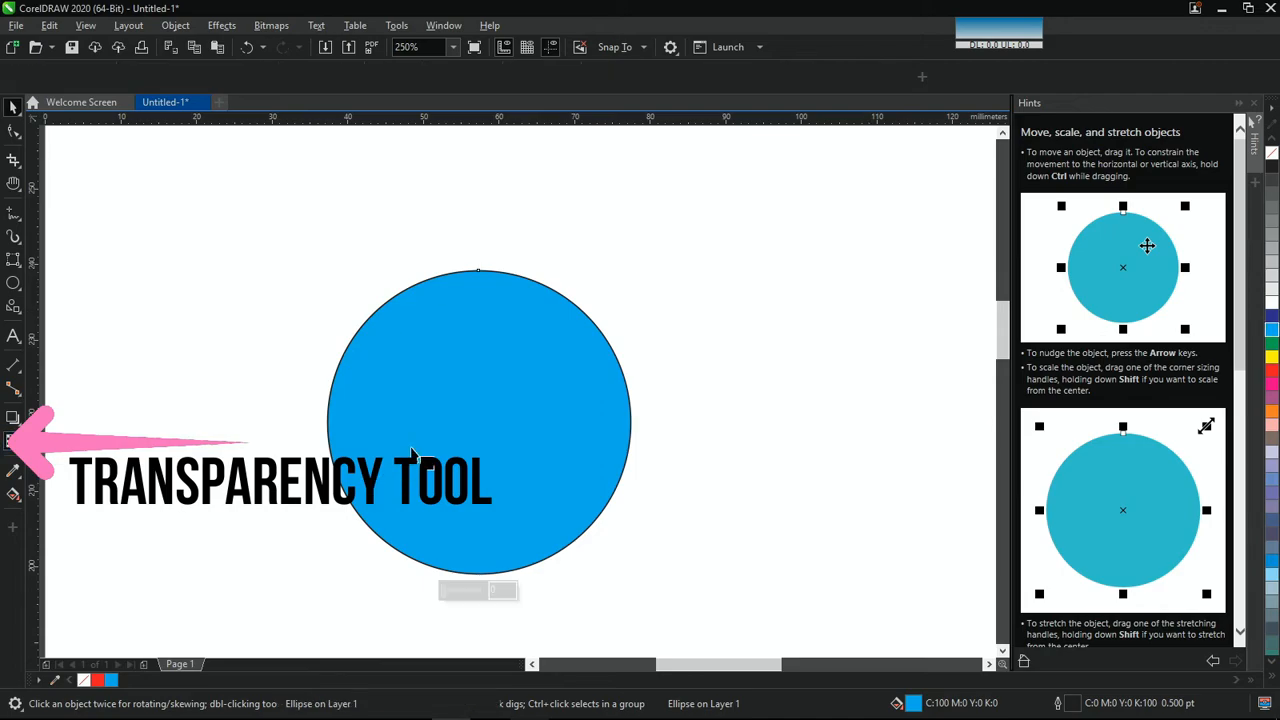
drag(445, 597, 476, 598)
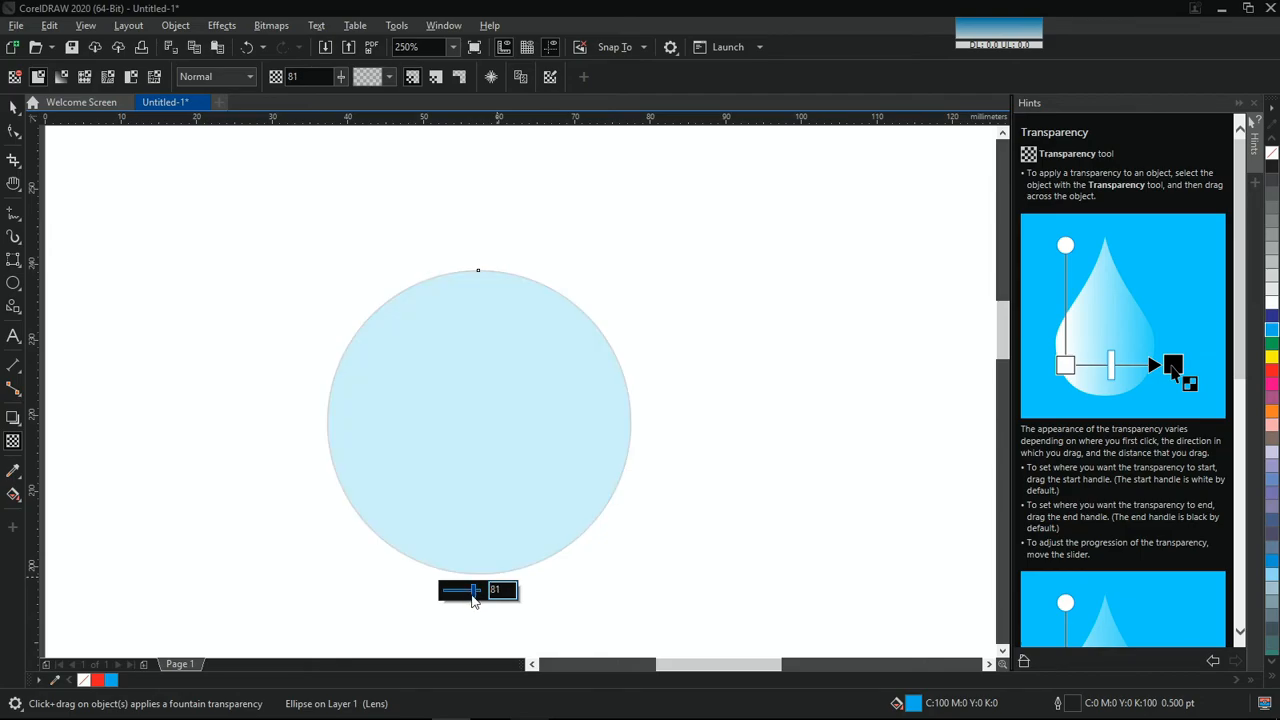
drag(476, 591, 442, 604)
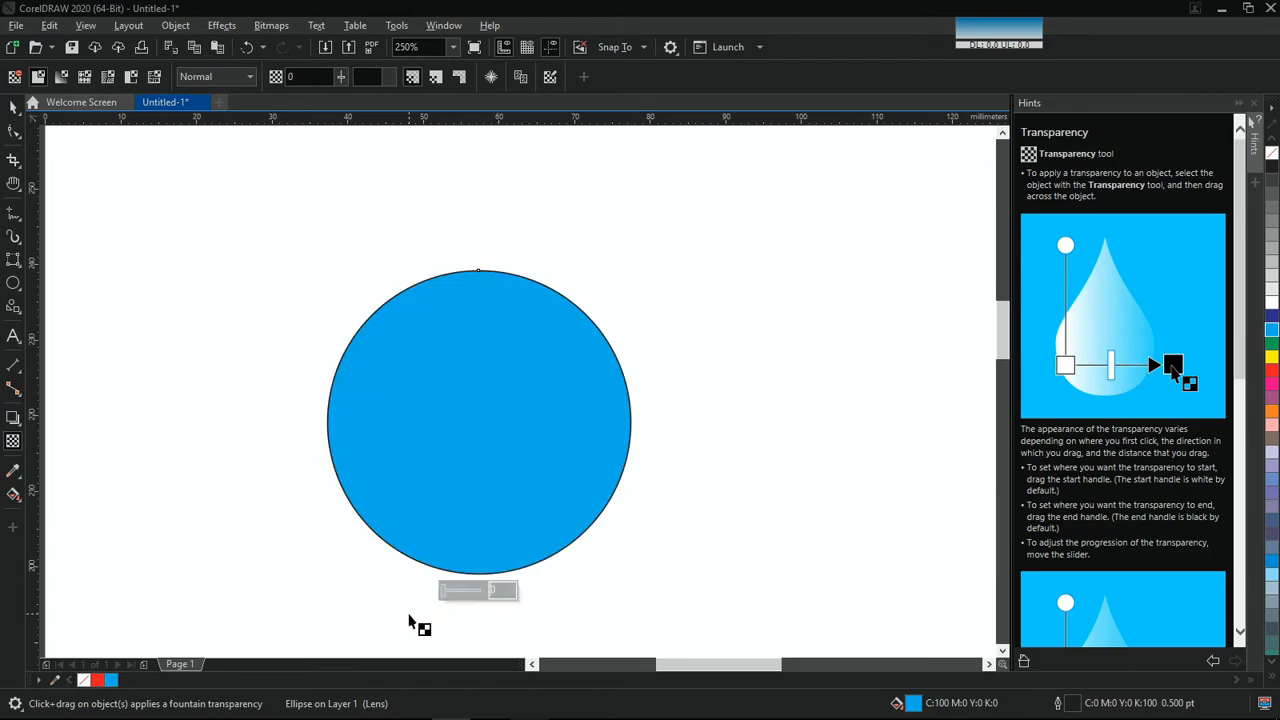
Step: Apply a fountain transparency across the circle from its lower left to its upper right at about 53 degrees, and delete the circle
click(13, 441)
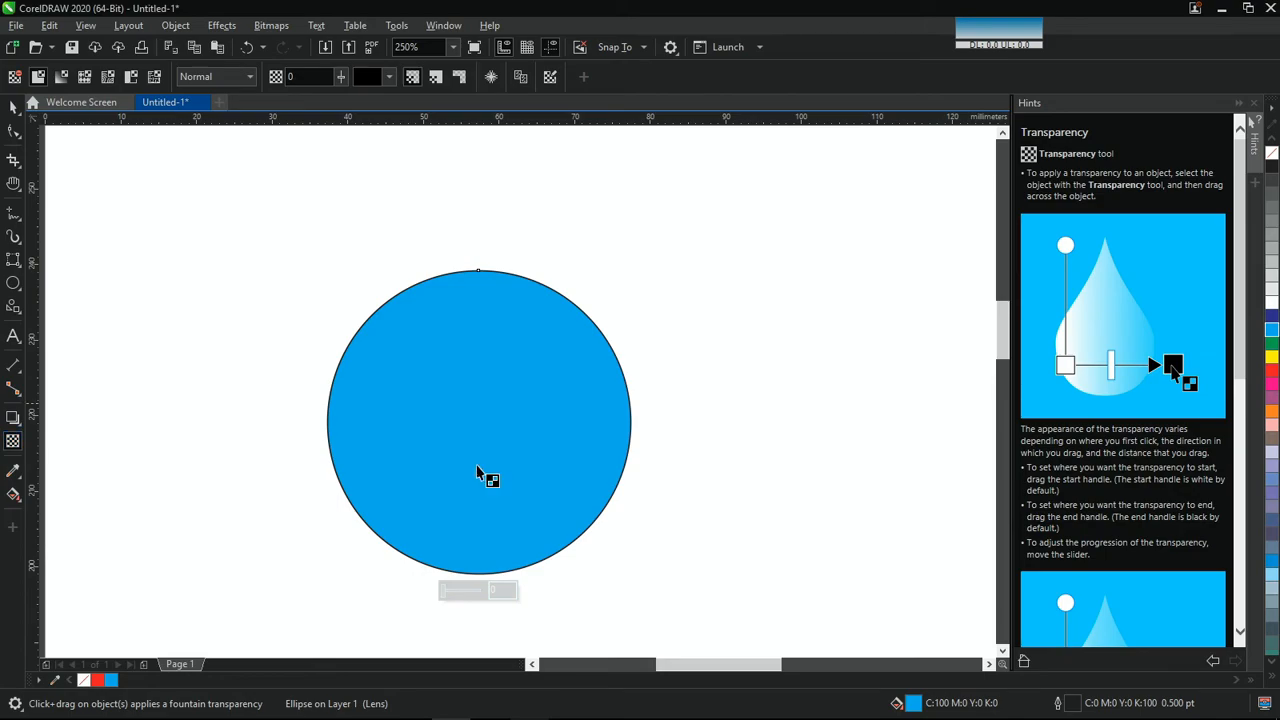
drag(395, 509, 578, 270)
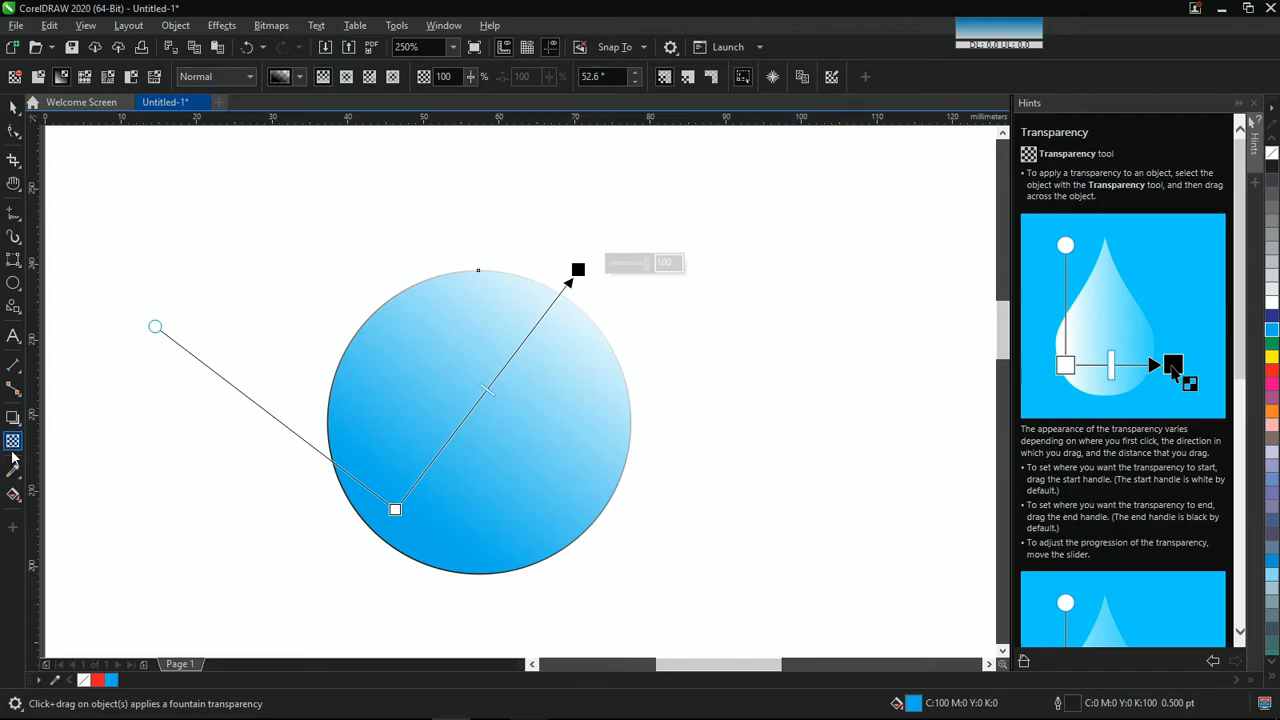
click(14, 110)
key(Delete)
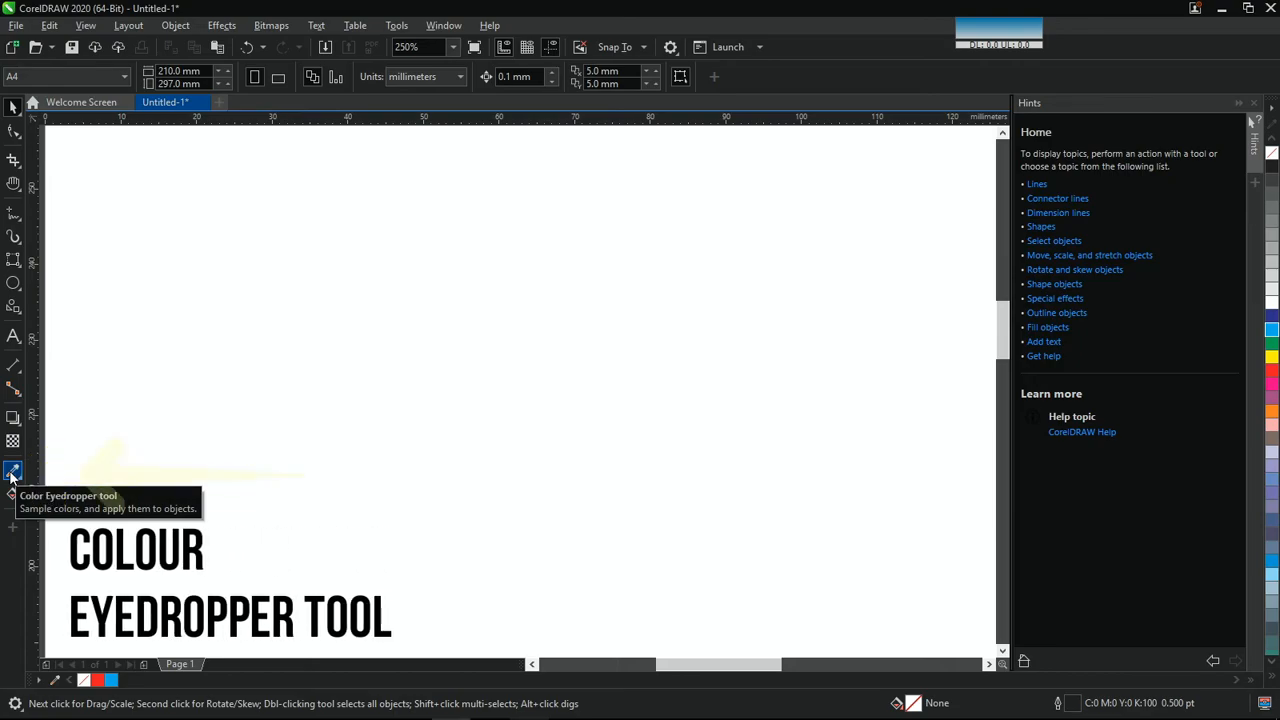
Step: Draw a circle about 26 mm wide in the upper-left part of the visible page and fill it with dark blue
click(13, 281)
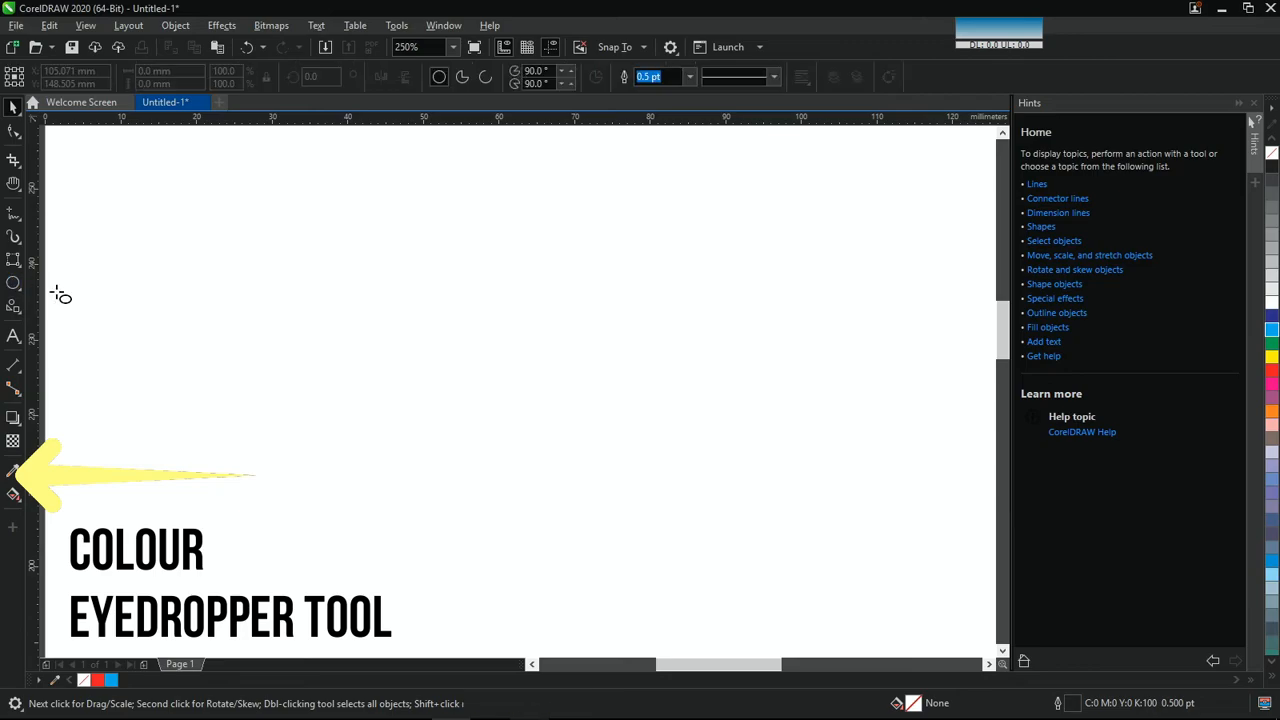
drag(175, 250, 371, 443)
key(space)
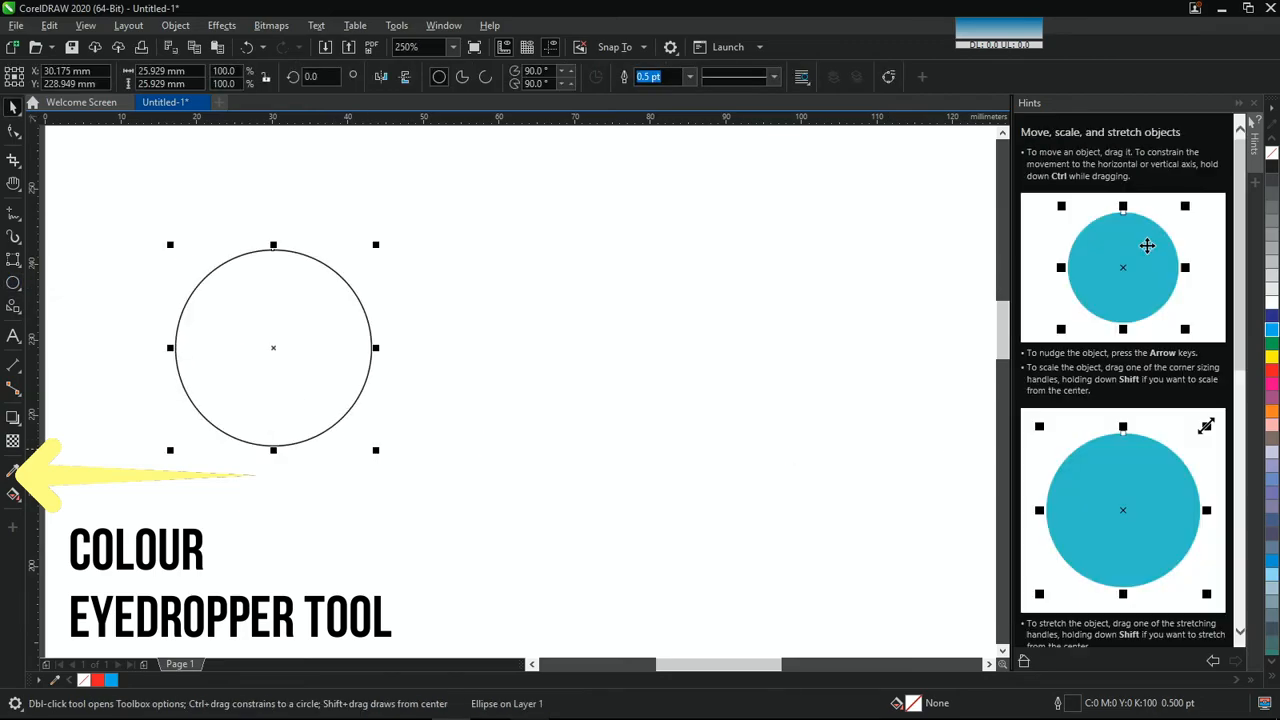
click(1272, 318)
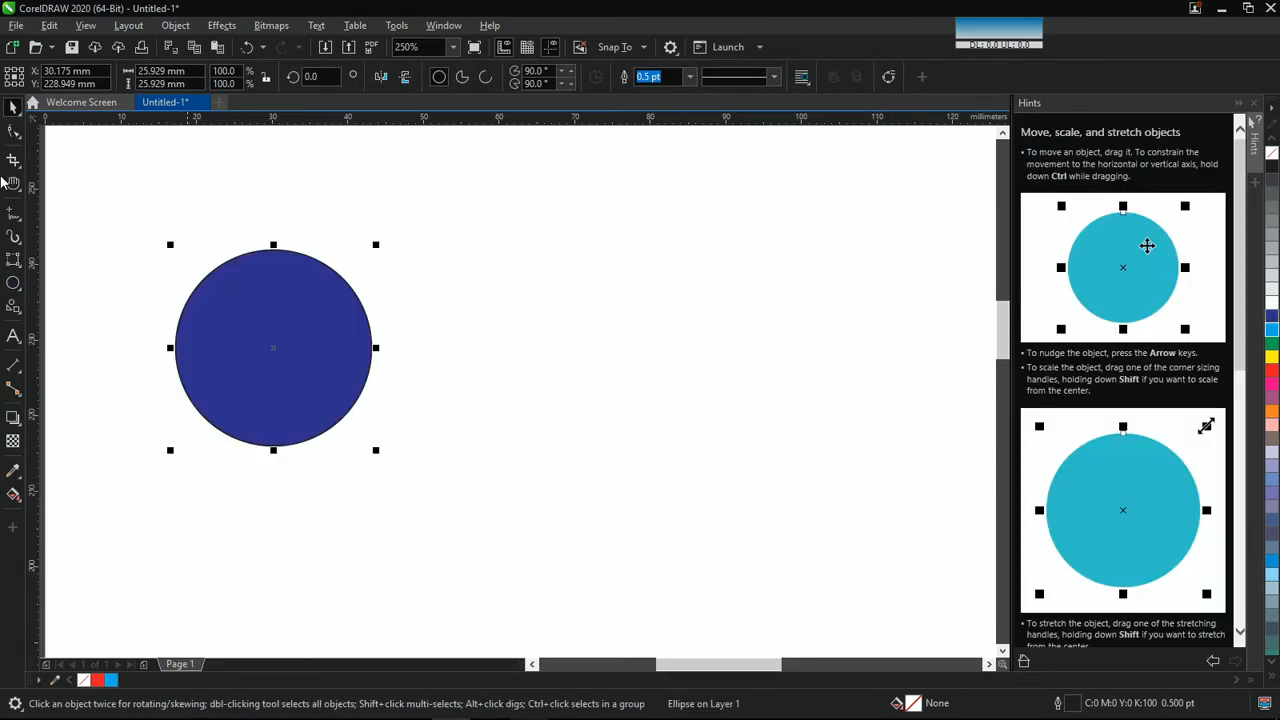
Step: Draw an unfilled circle about 34 mm wide beside the dark blue circle with the Ellipse tool
click(13, 282)
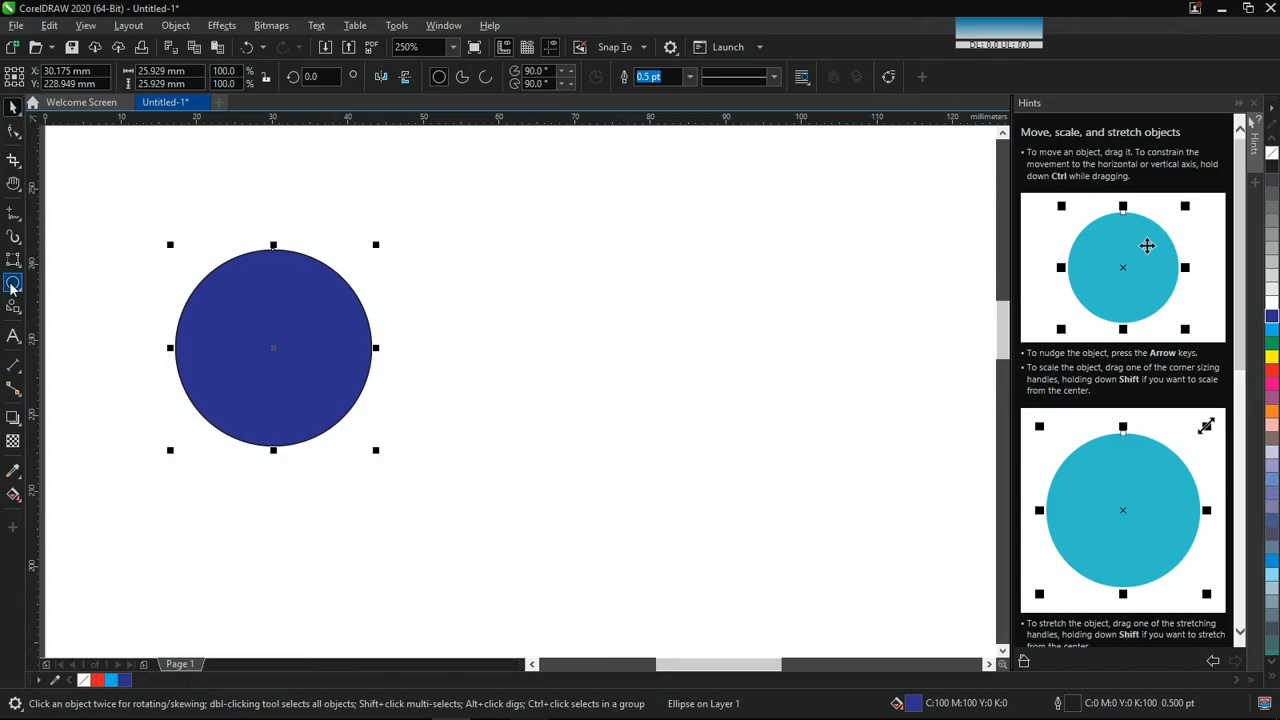
drag(414, 223, 588, 476)
key(space)
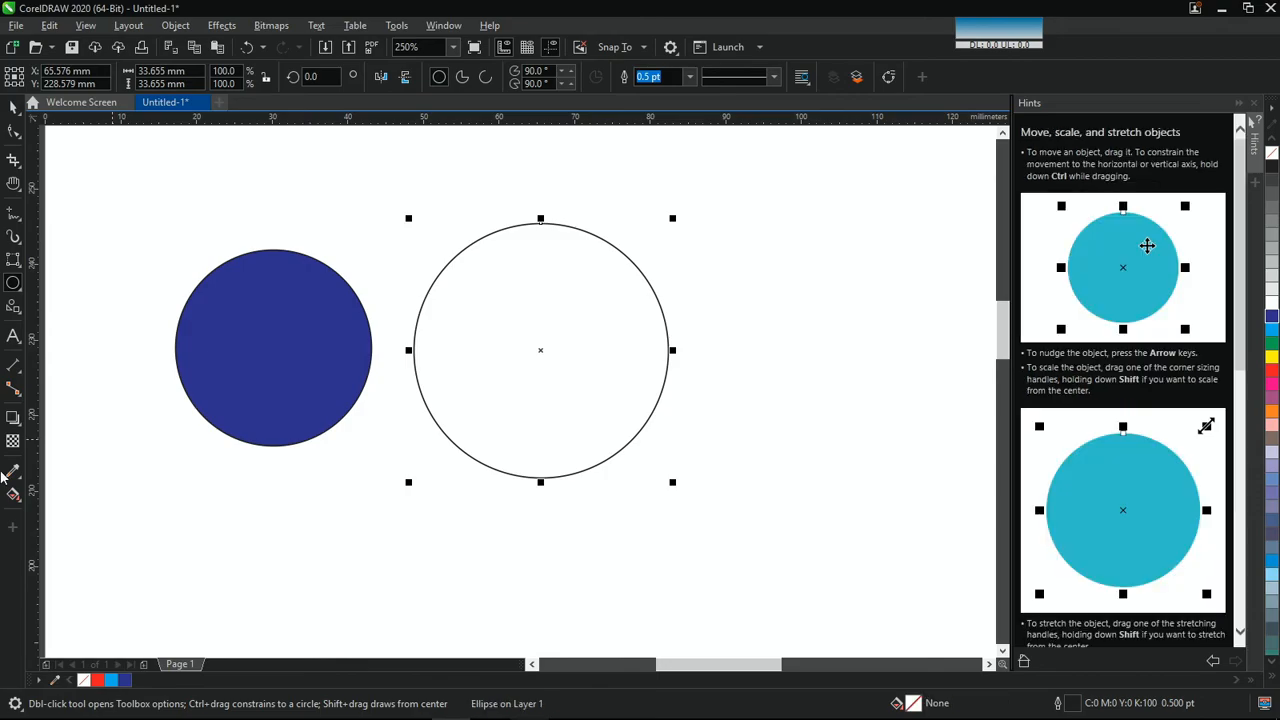
Step: Sample the dark blue of the smaller circle with the Color Eyedropper and apply it to the larger unfilled circle
click(13, 472)
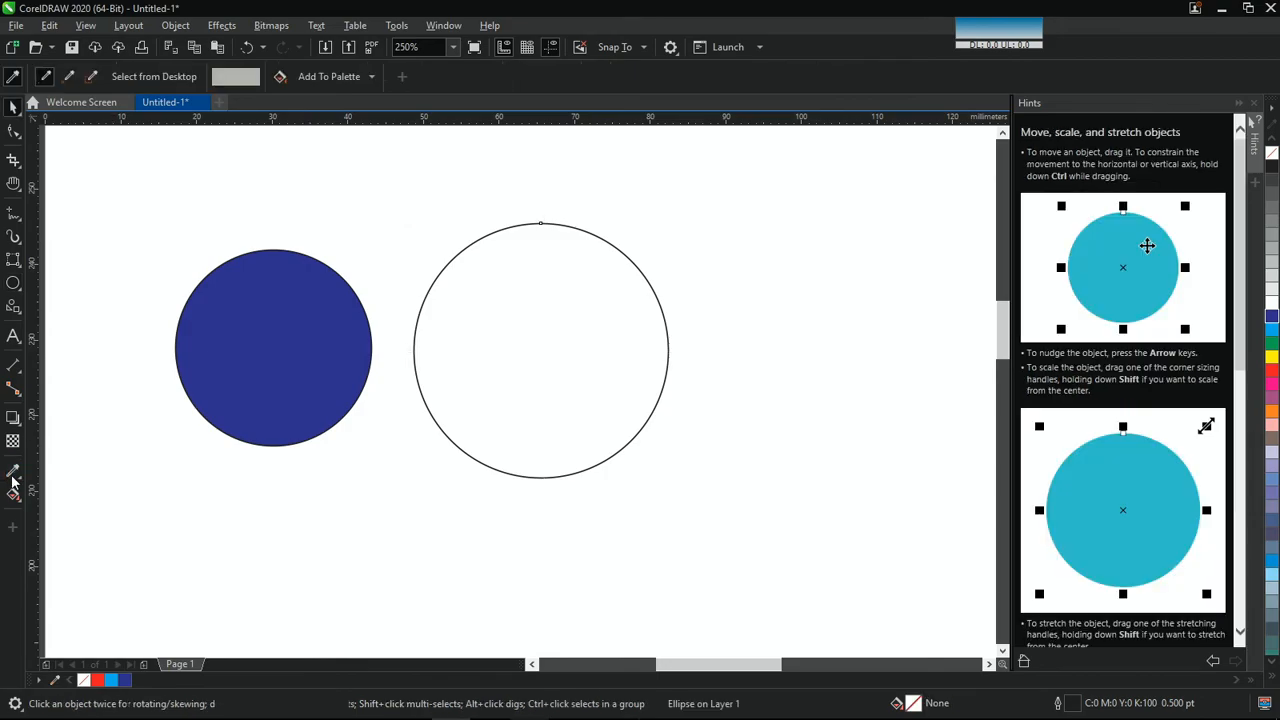
click(308, 340)
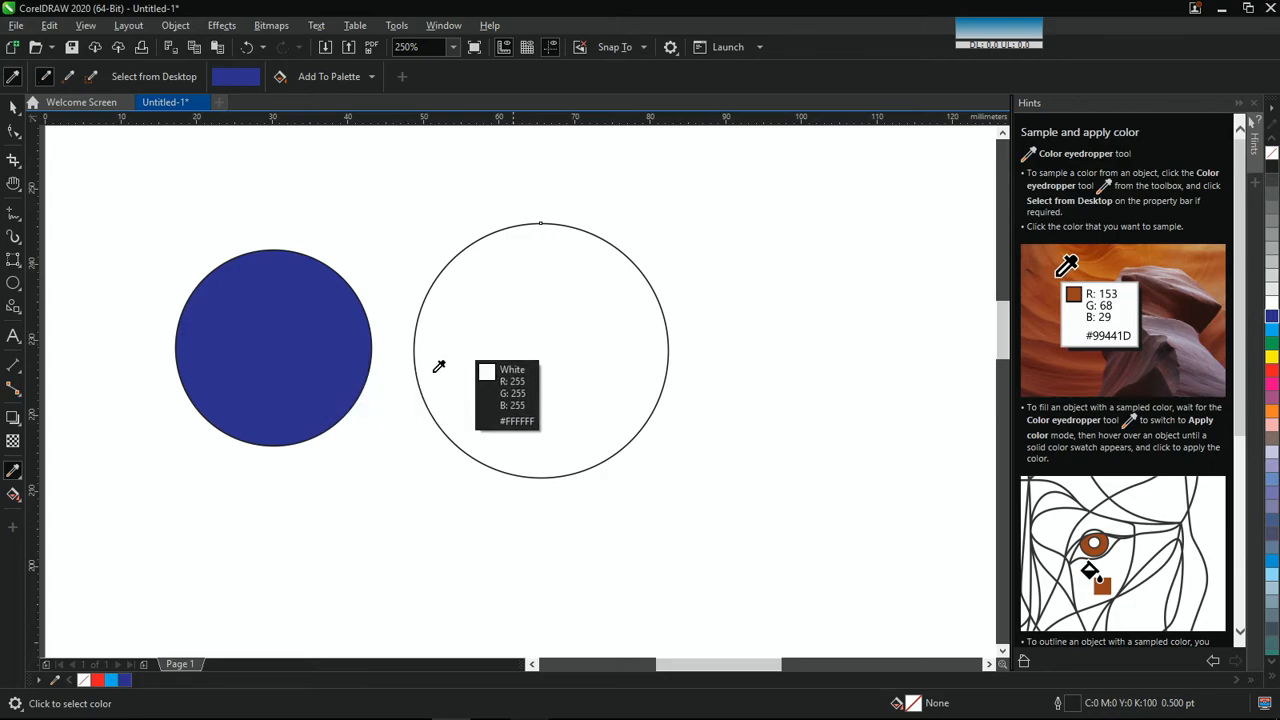
click(263, 343)
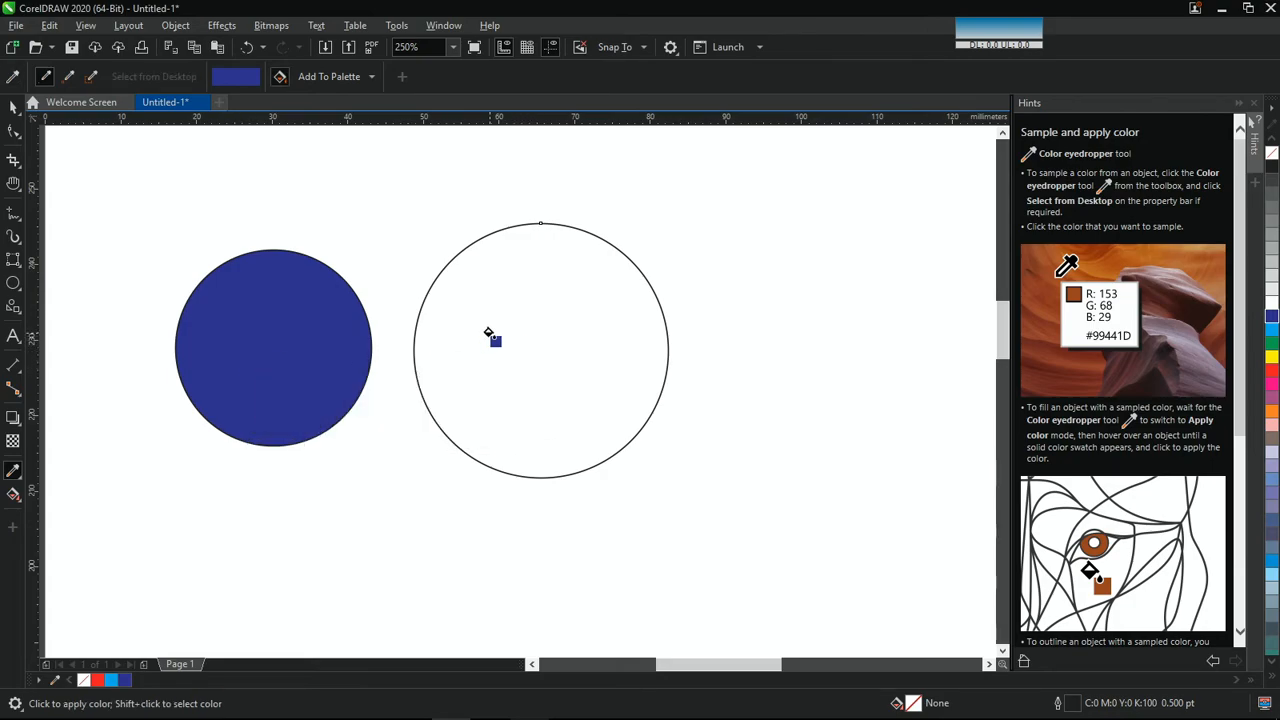
click(489, 333)
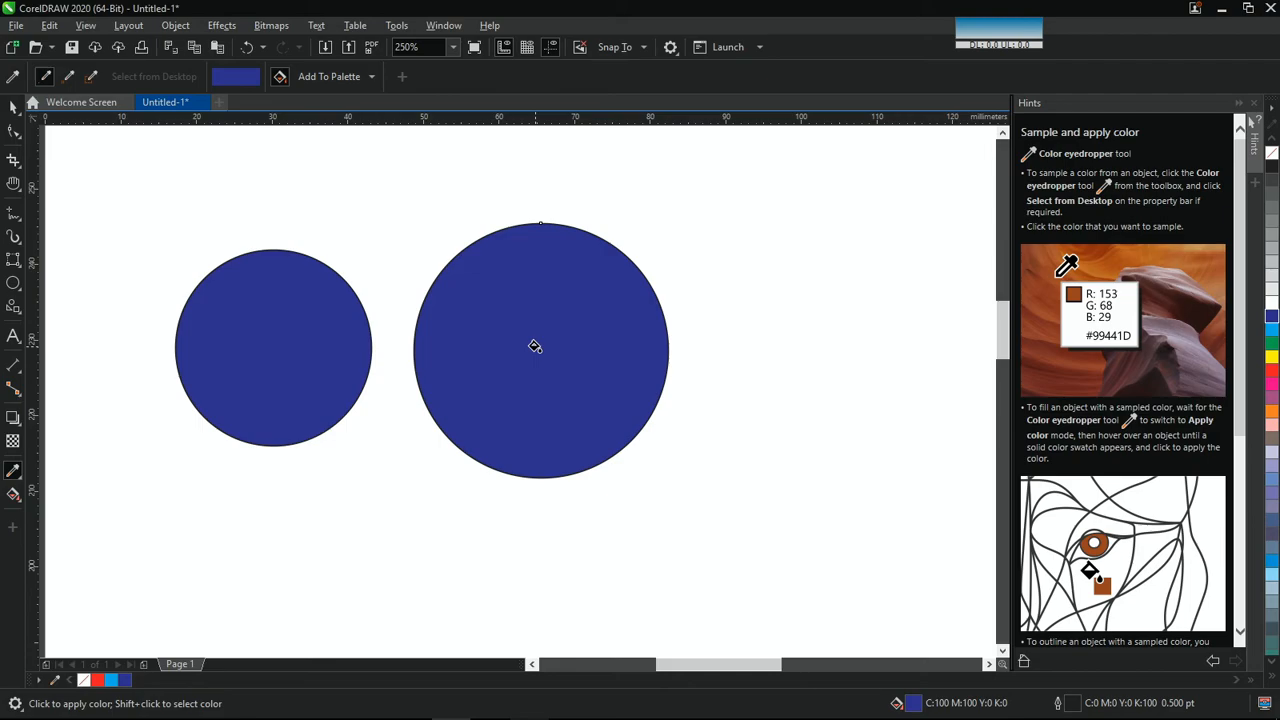
Step: Select both dark blue circles together and delete them
key(space)
click(414, 363)
key(space)
mouse_move(803, 144)
mouse_down()
mouse_move(189, 531)
mouse_move(136, 580)
mouse_up()
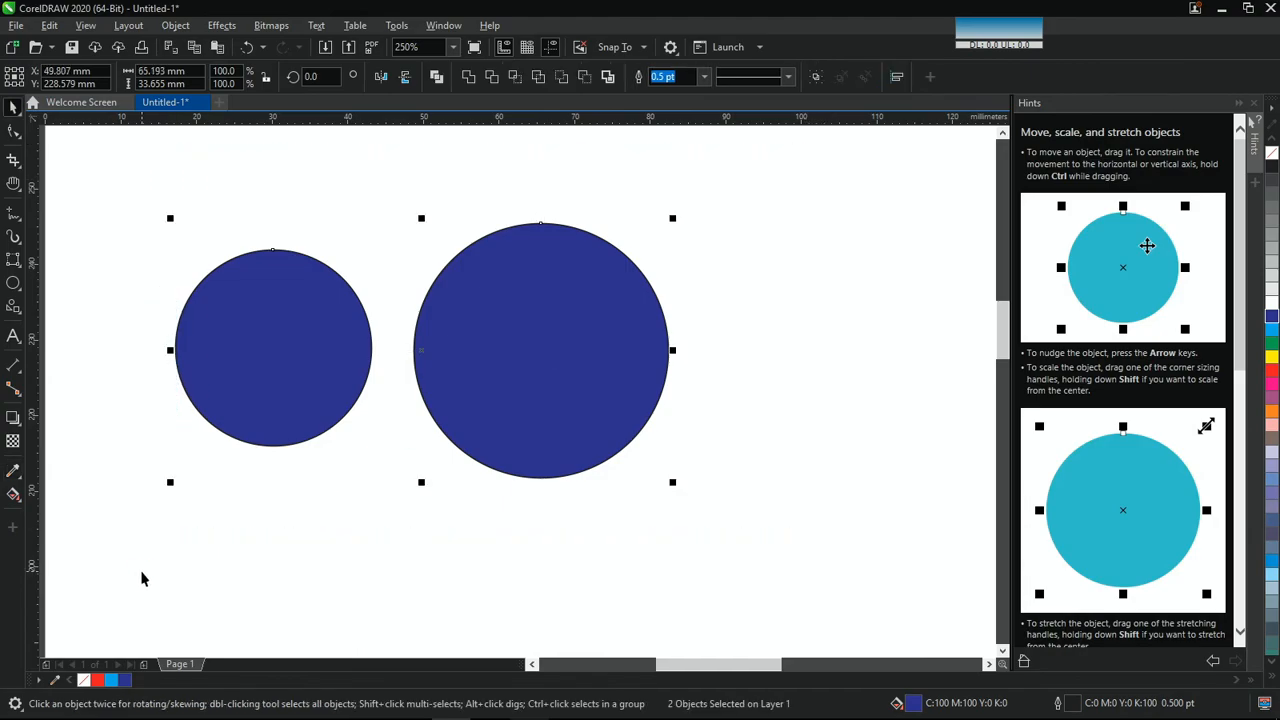
key(Delete)
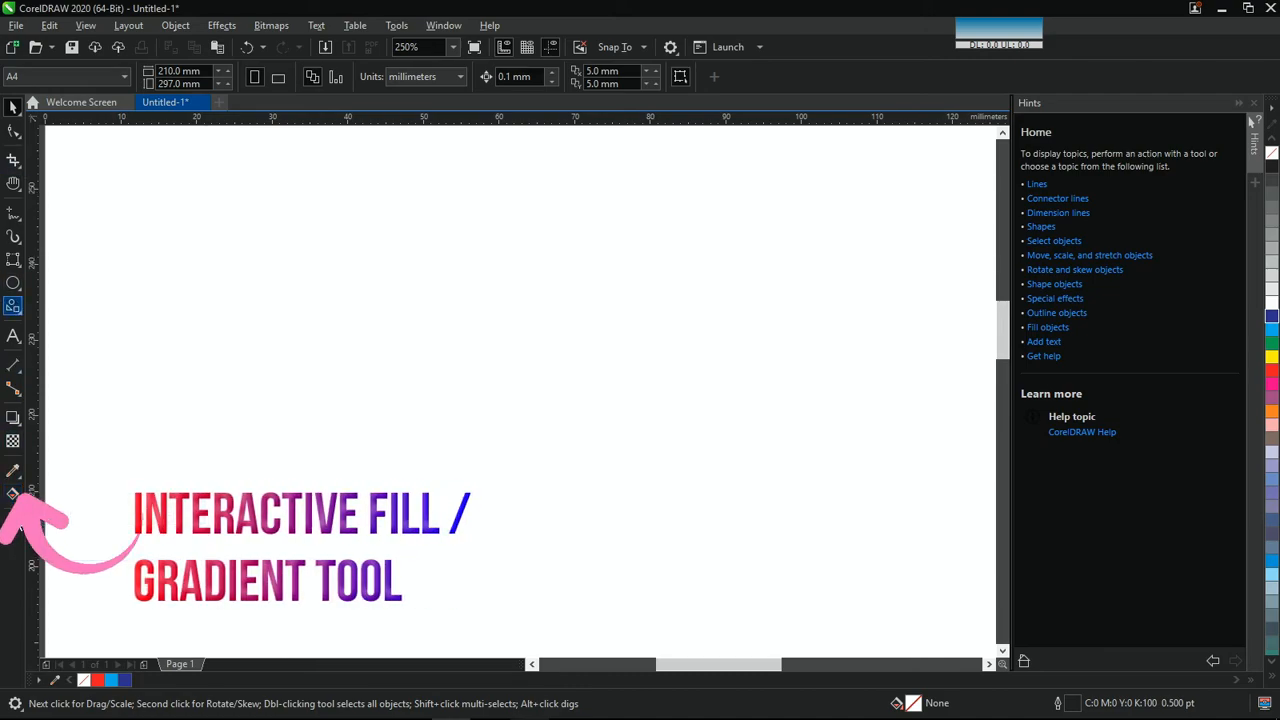
Step: Draw a circle about 39 mm wide with the Ellipse tool and fill it with dark blue
click(18, 502)
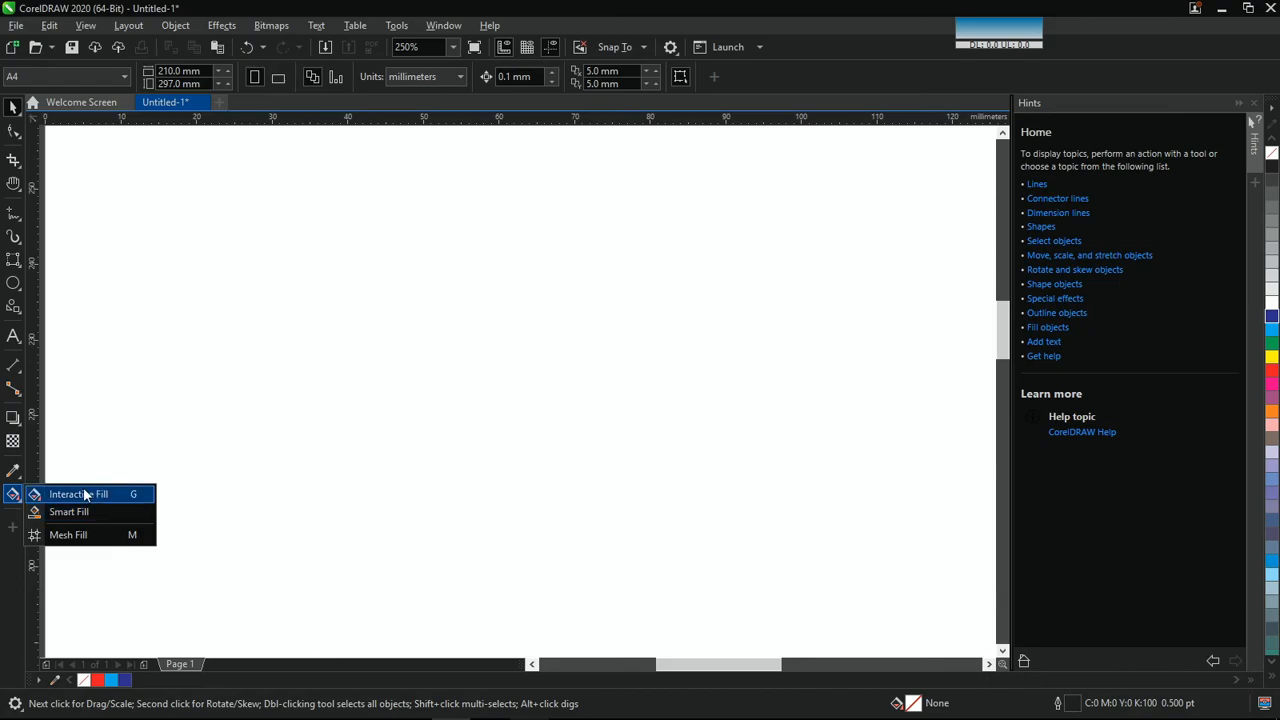
click(13, 283)
drag(334, 343, 540, 518)
key(space)
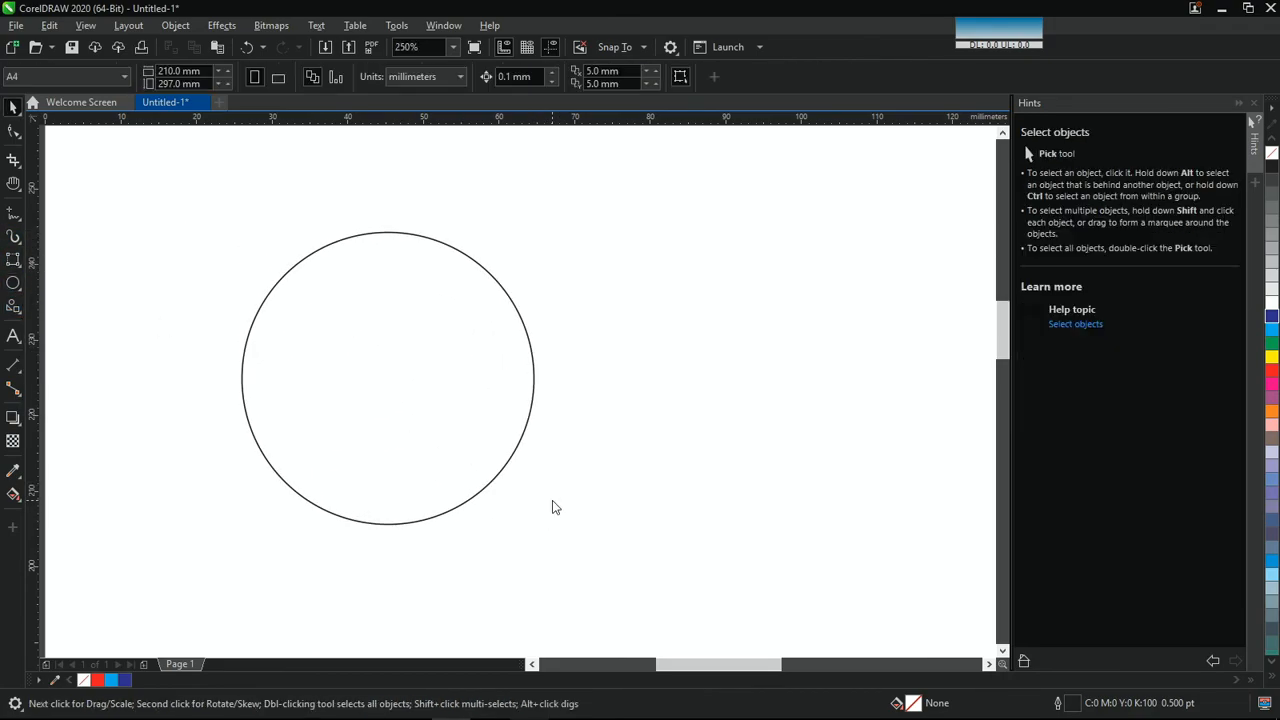
click(283, 329)
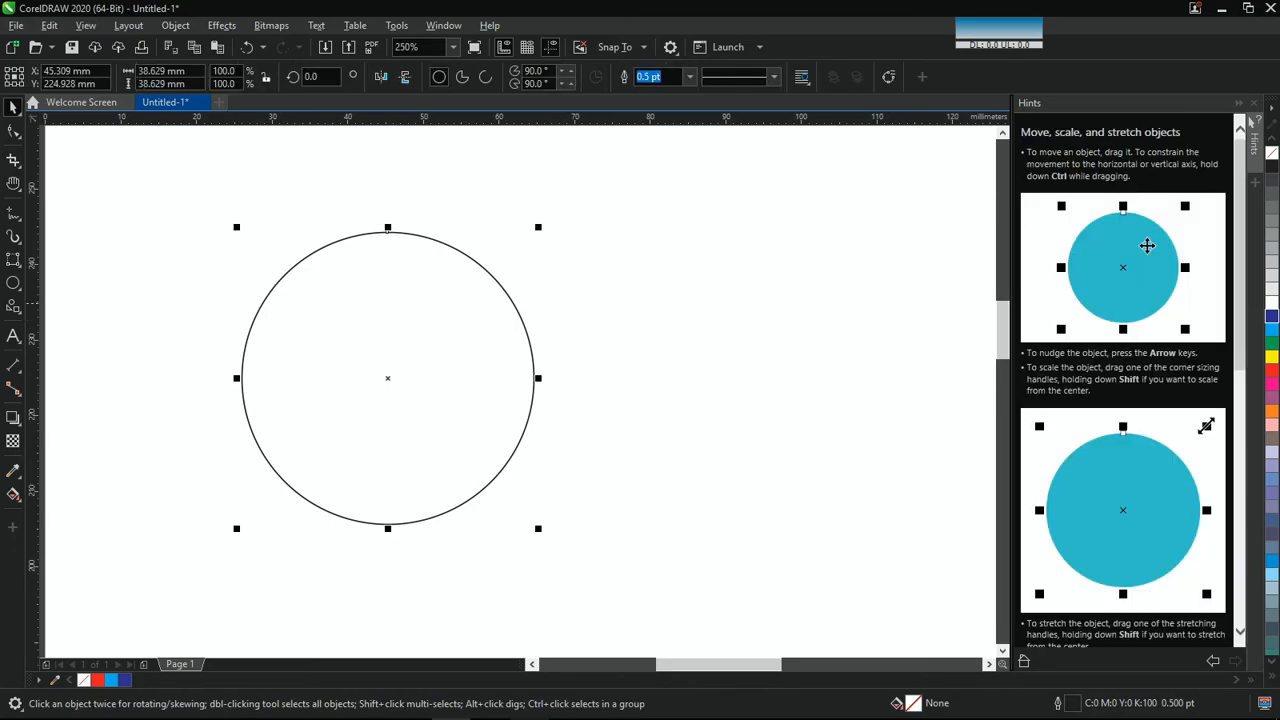
click(1273, 317)
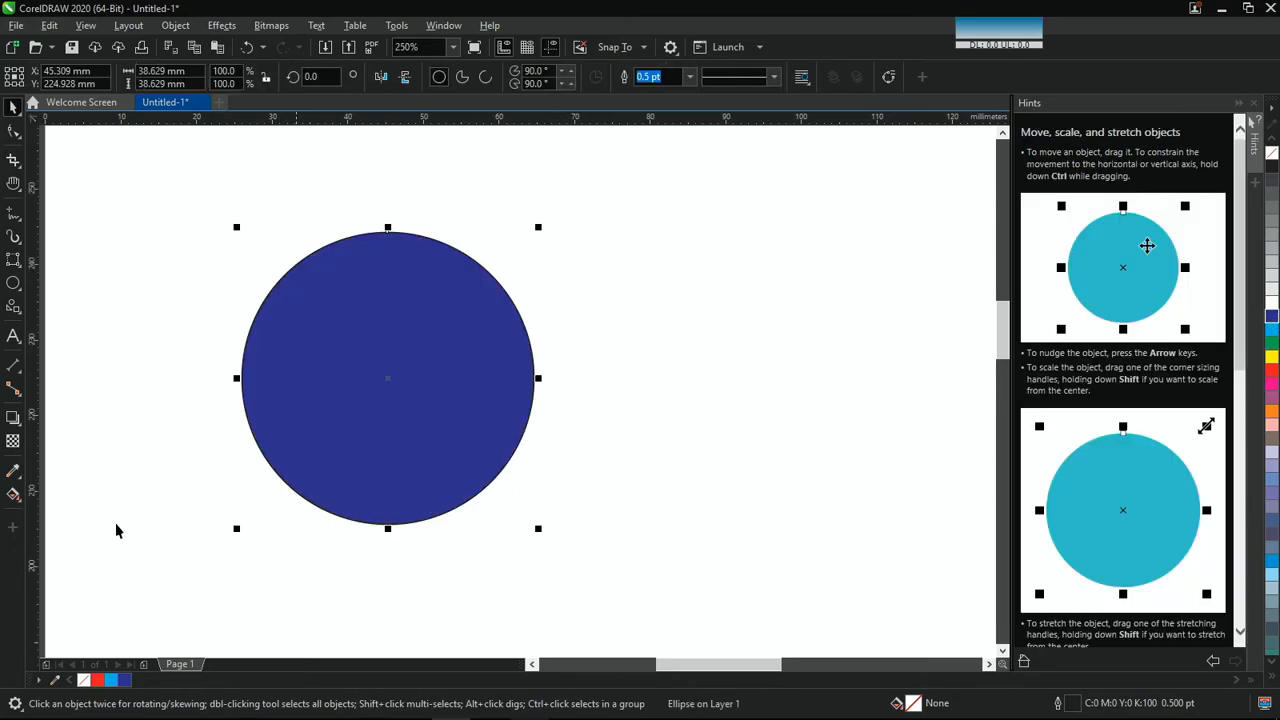
Step: Apply a fountain fill from the circle's lower left to its upper right with Interactive Fill, setting the end colour to red C11 M87 Y74 K2
click(14, 498)
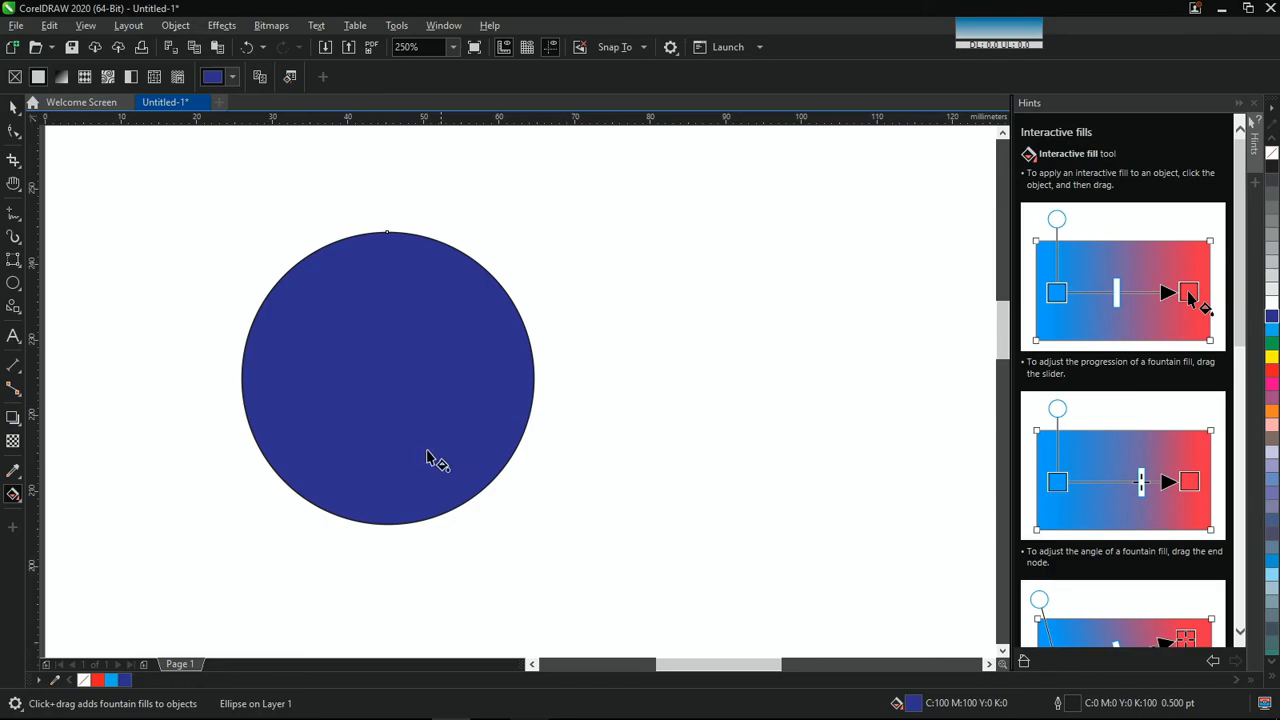
drag(293, 478, 416, 260)
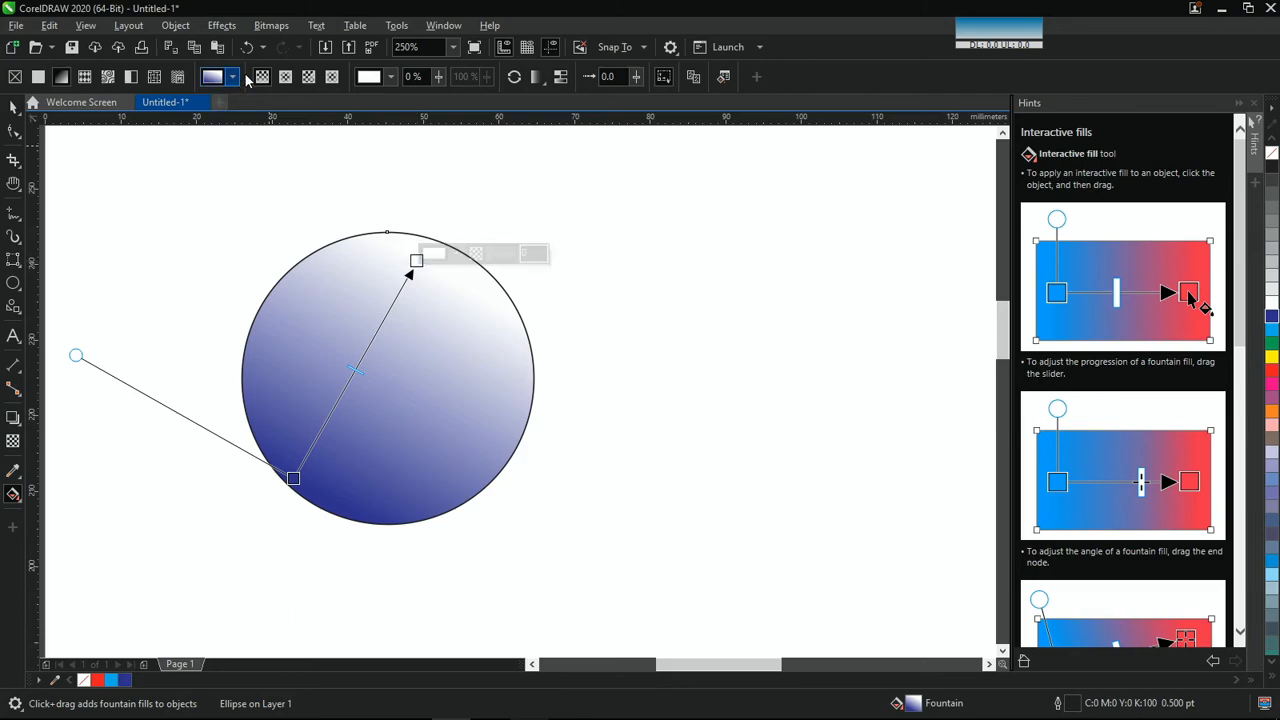
click(391, 79)
drag(418, 172, 432, 167)
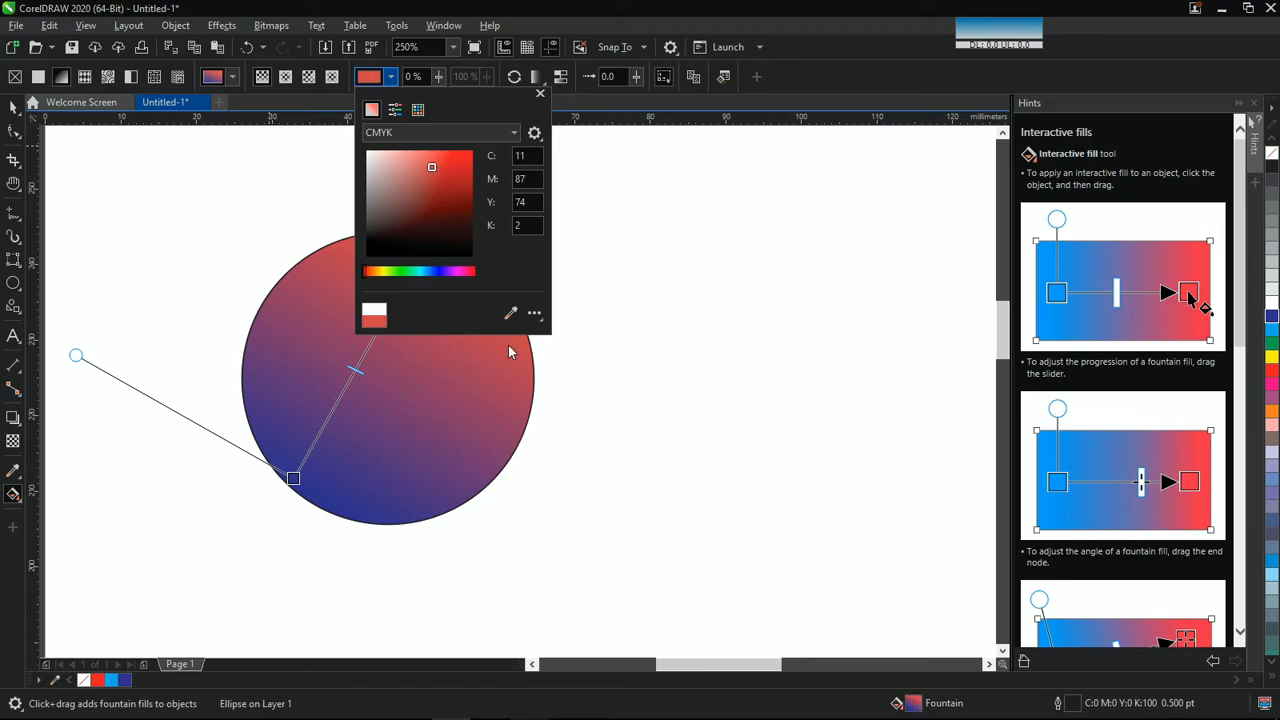
click(453, 397)
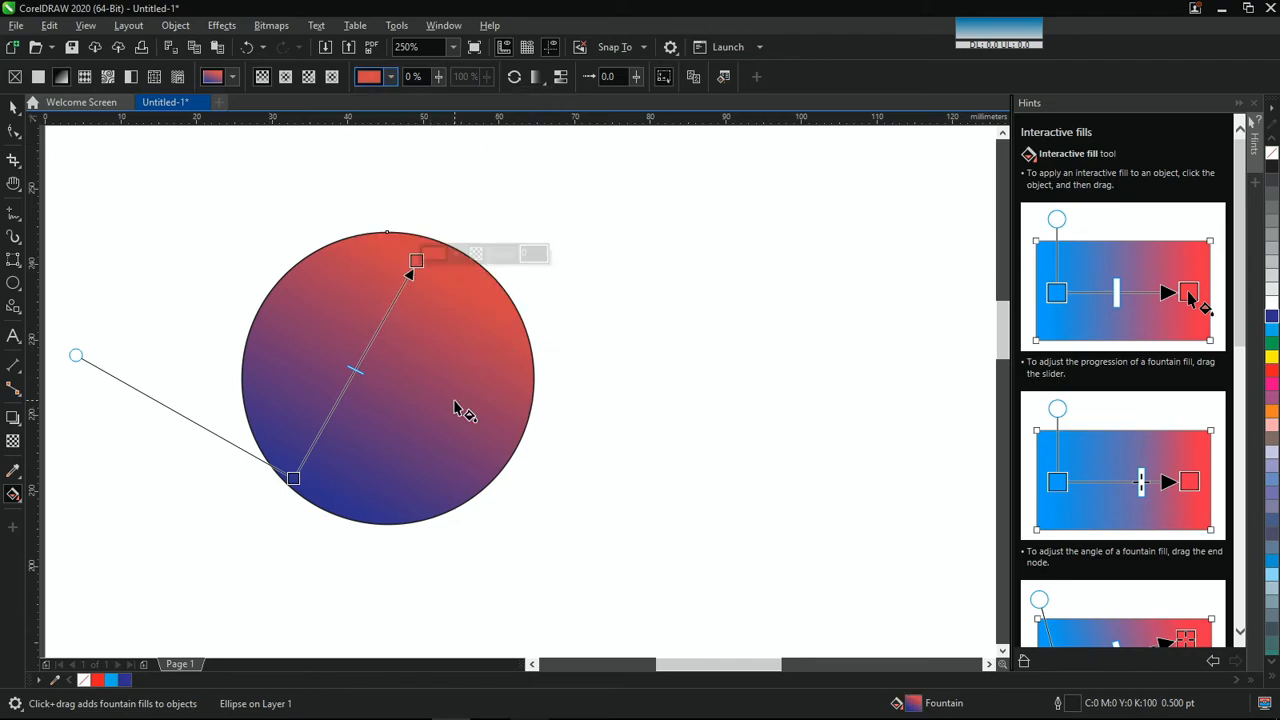
Step: Add a colour node at about 67% along the circle's fountain fill and set it to light pink C13 M36 Y13 K0
double_click(376, 331)
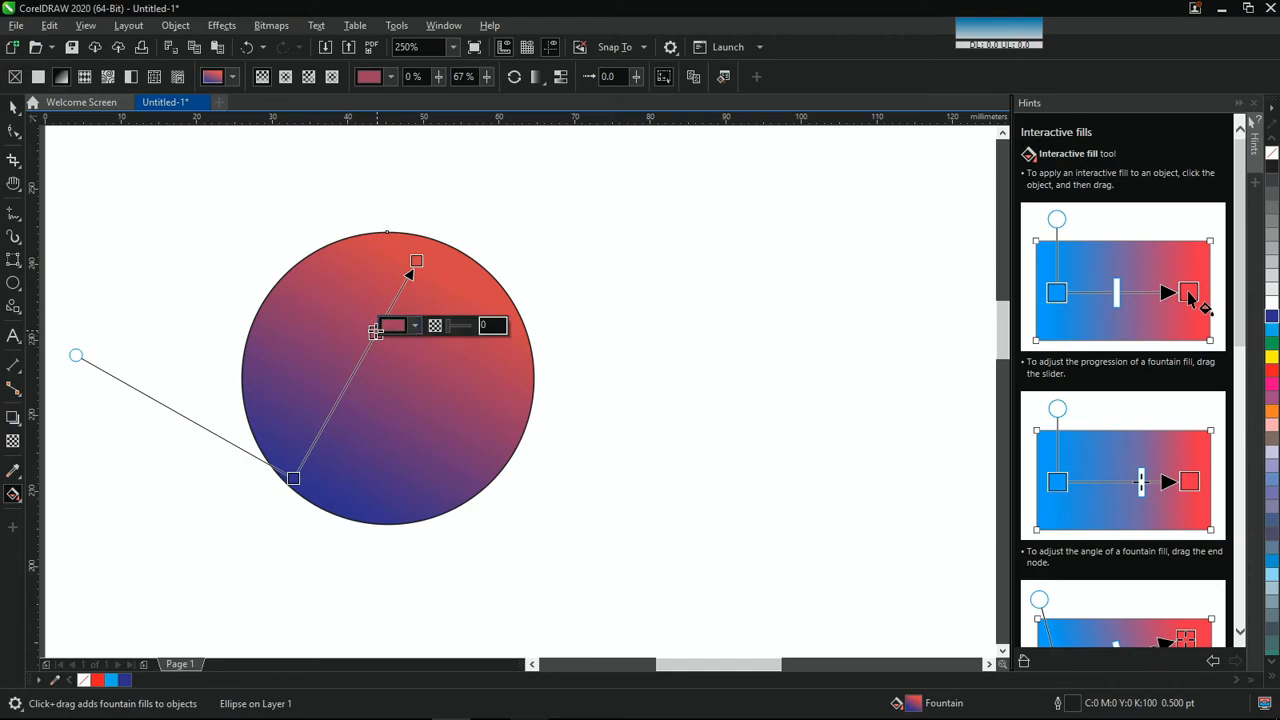
click(415, 327)
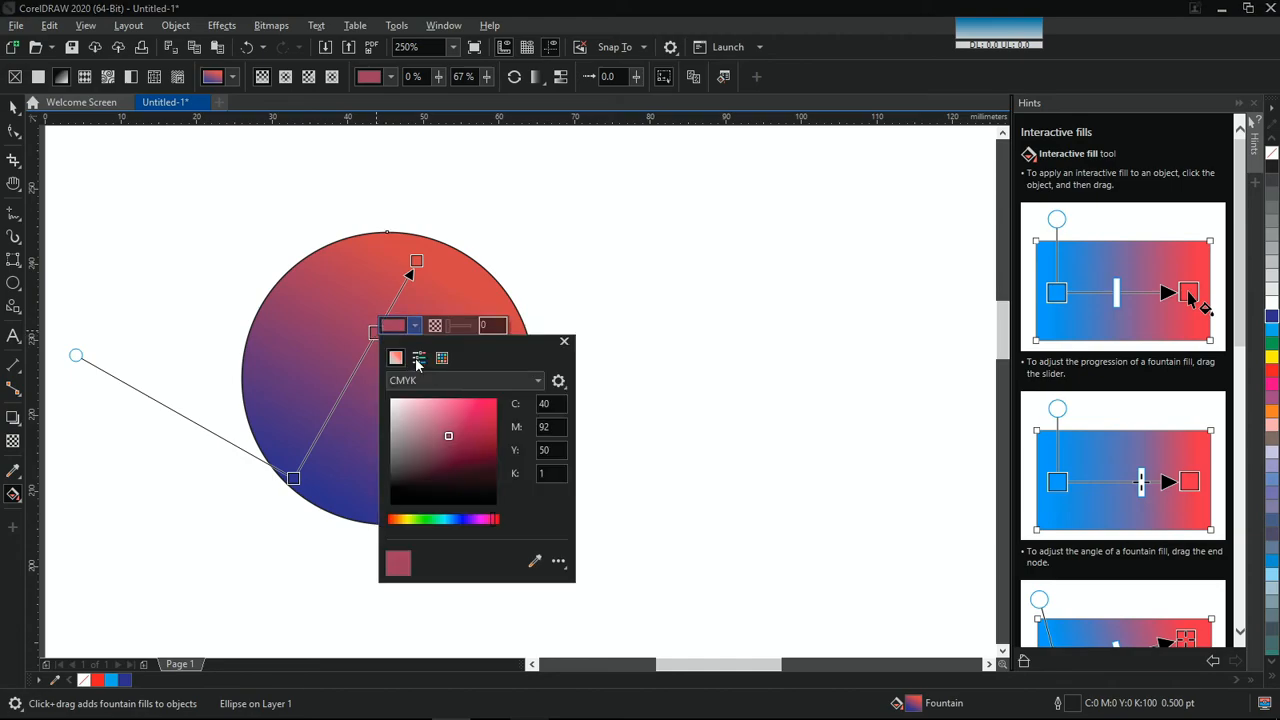
click(417, 414)
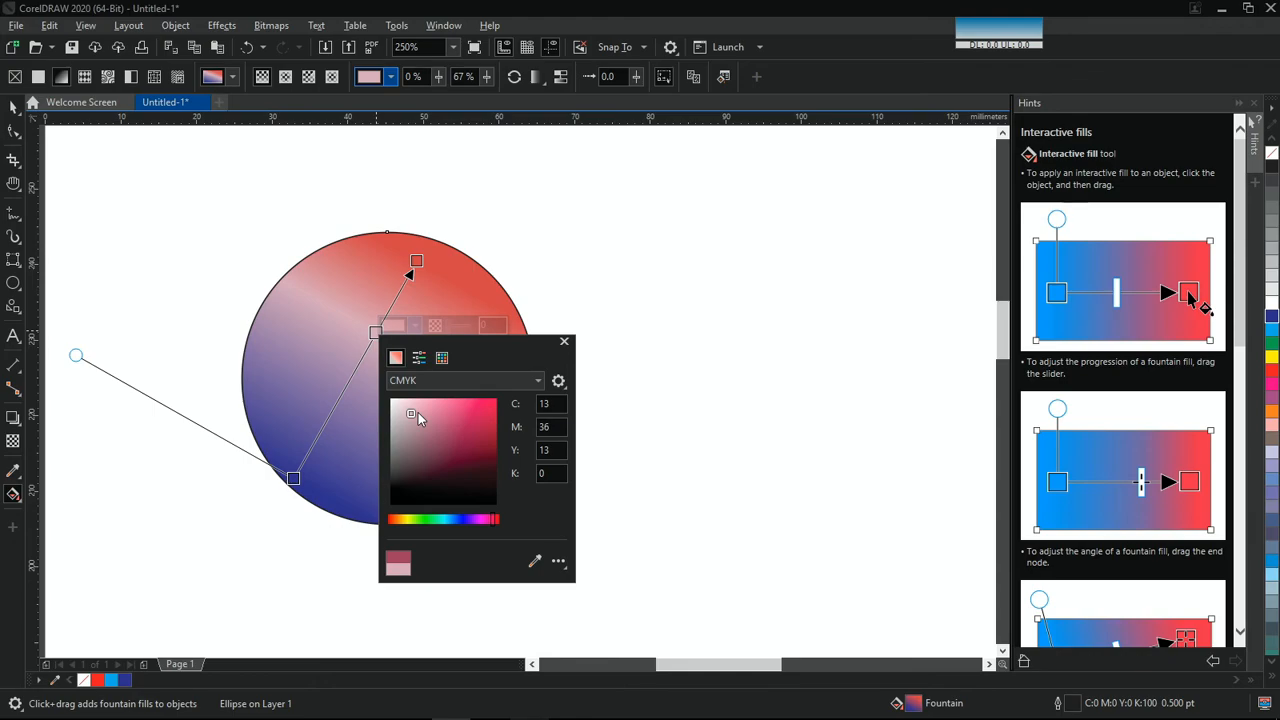
click(665, 382)
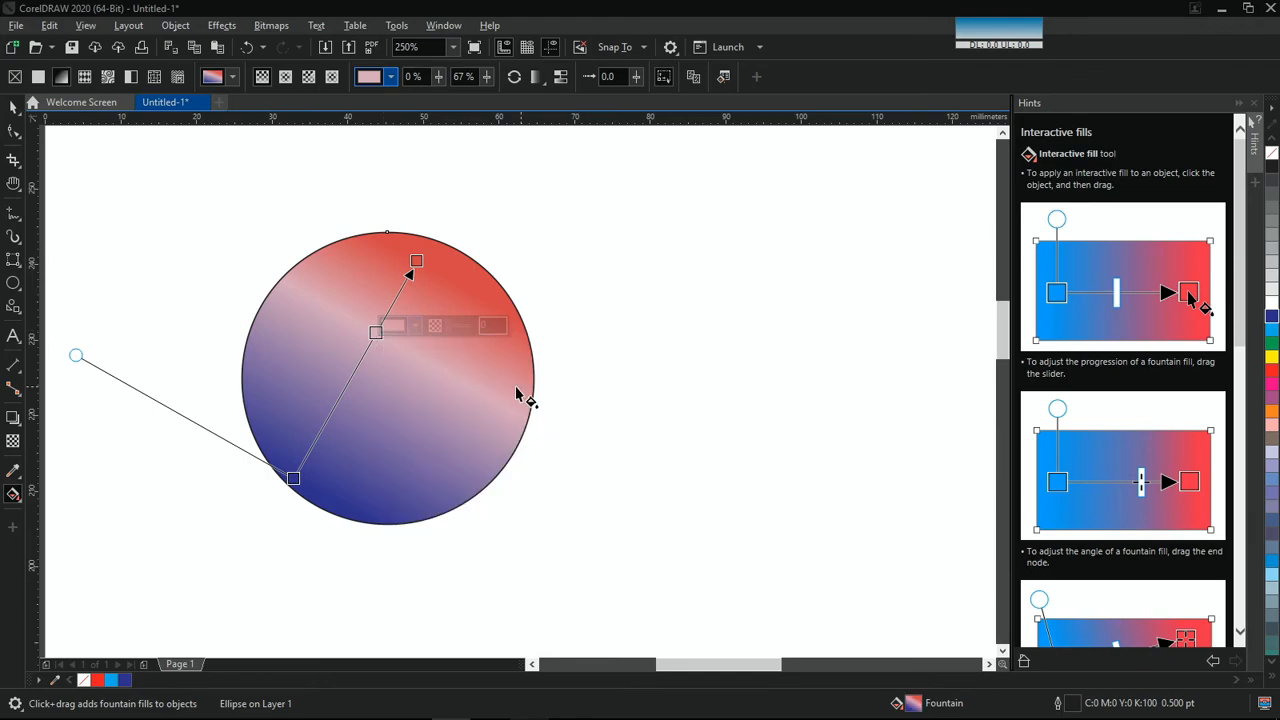
click(415, 326)
click(462, 263)
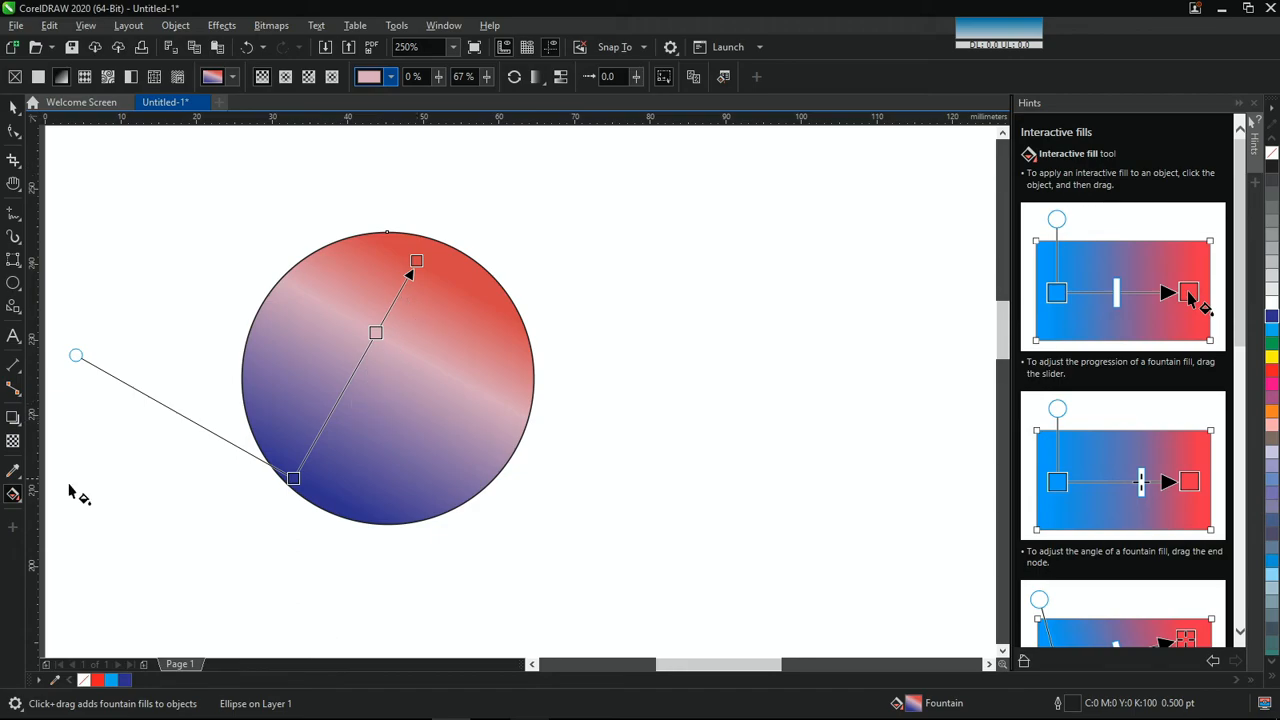
key(space)
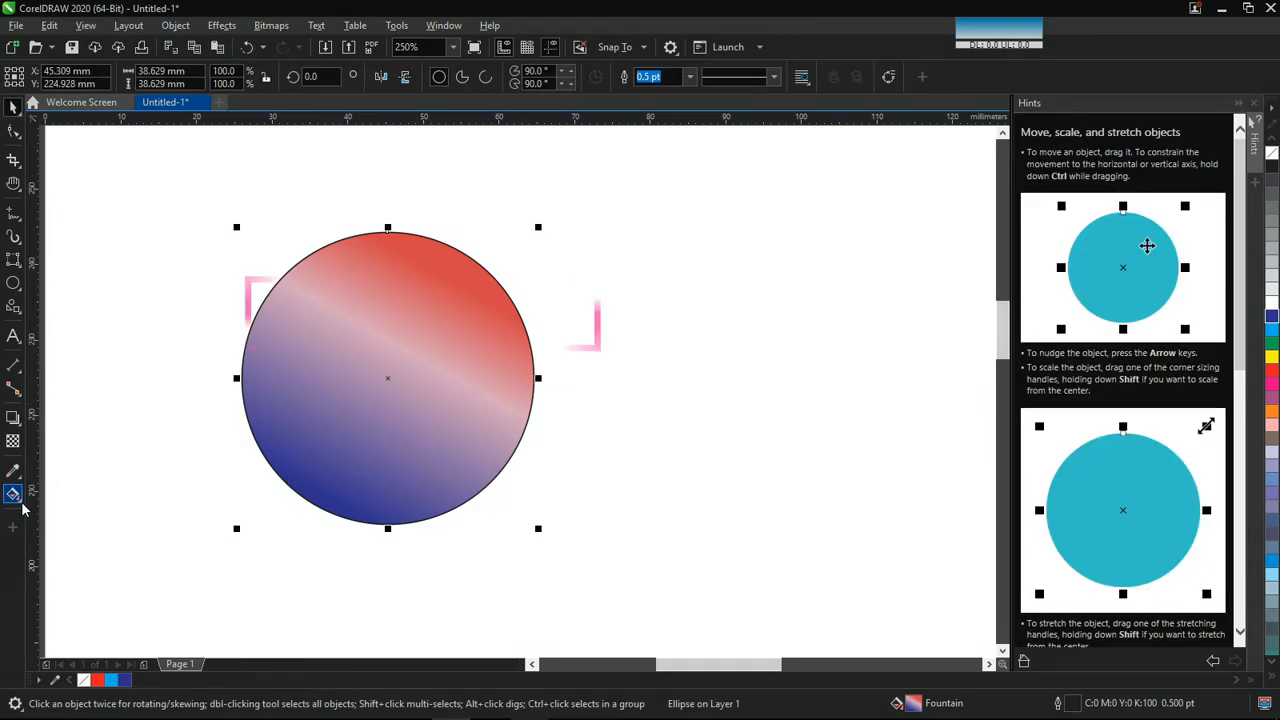